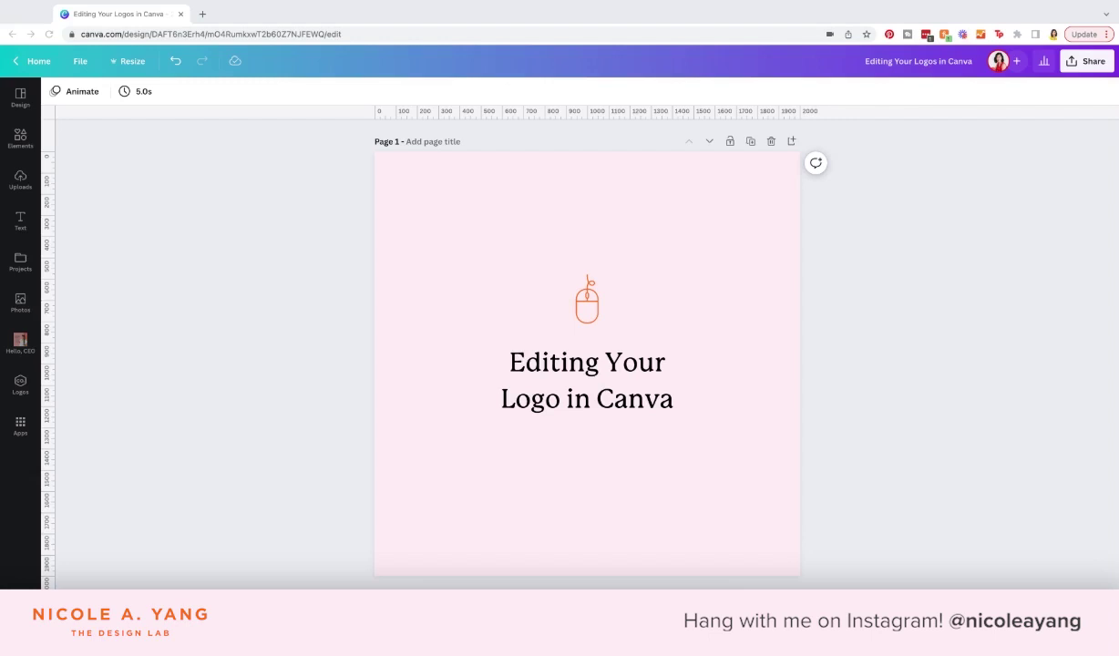
Scroll down past Page 1 and Page 2 to reach the blank Page 3.
scroll(390, 377, down, 1)
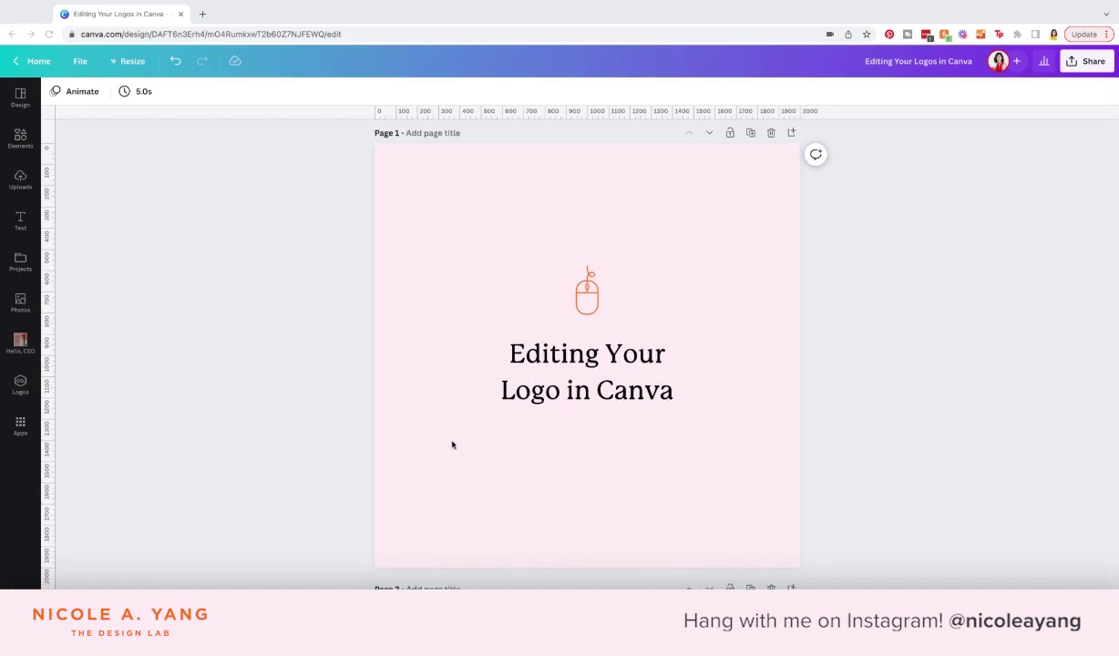
scroll(452, 444, down, 5)
scroll(452, 445, down, 4)
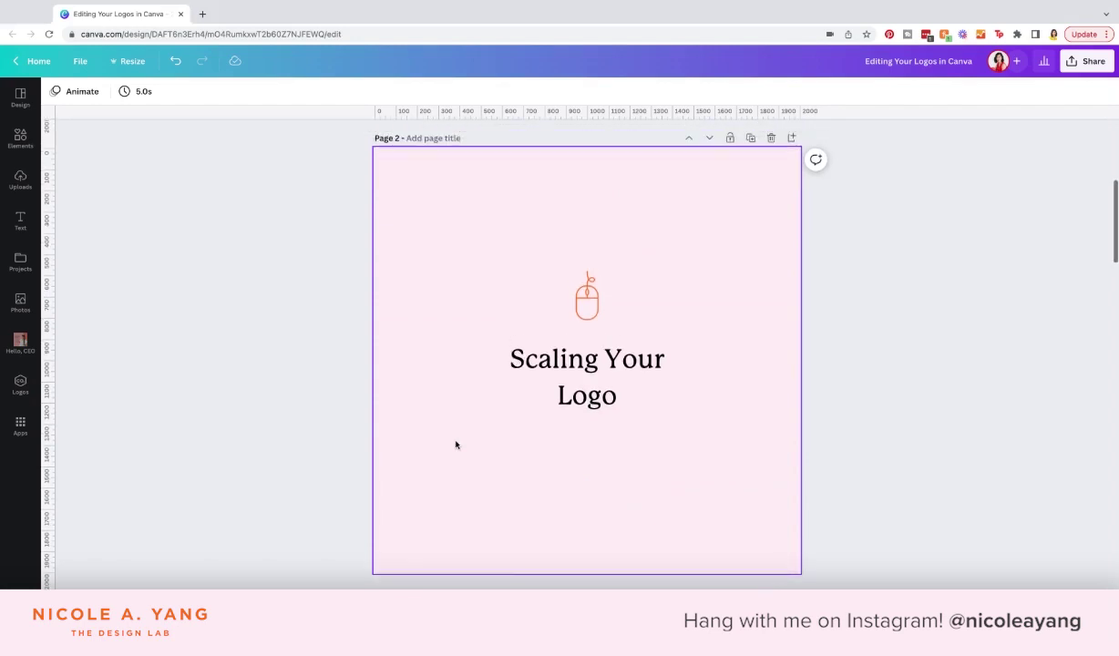
scroll(457, 445, down, 3)
scroll(456, 444, down, 3)
scroll(457, 445, down, 1)
scroll(457, 444, down, 2)
scroll(458, 444, down, 1)
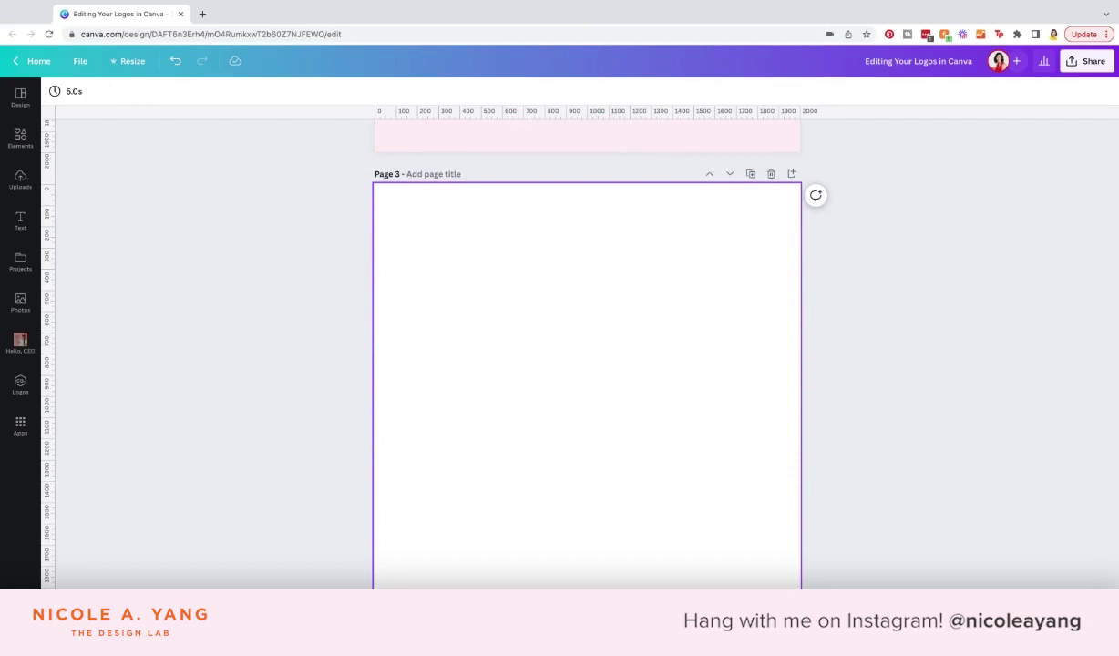
scroll(457, 445, down, 1)
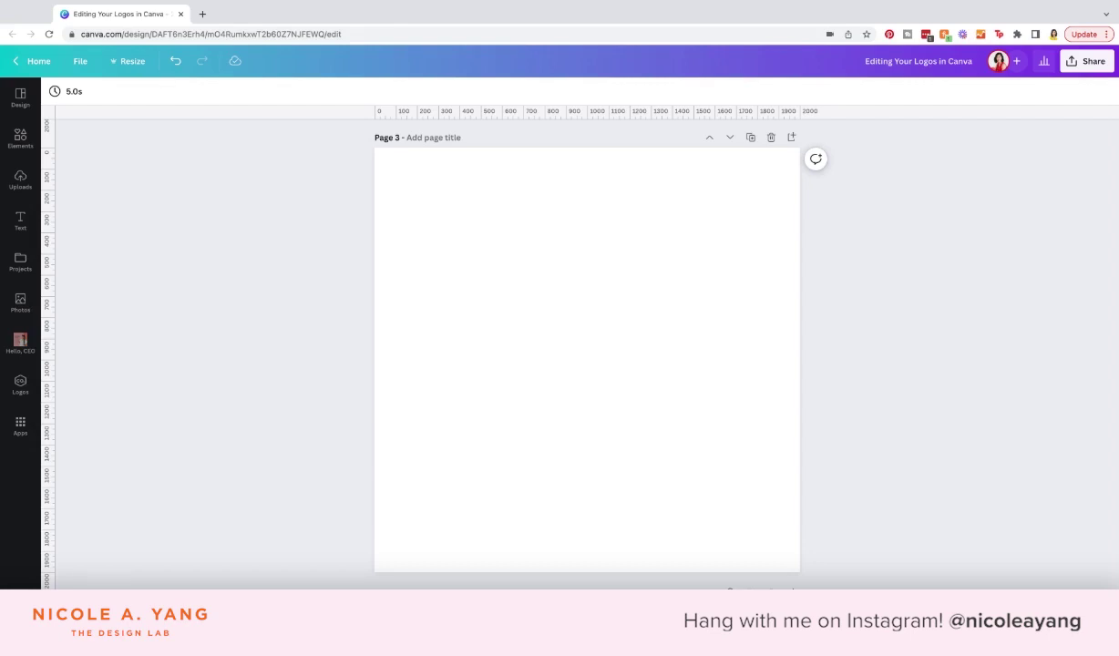
Add the clementine cafe logo from Uploads onto Page 3.
click(20, 178)
click(91, 296)
click(249, 365)
click(464, 396)
click(511, 352)
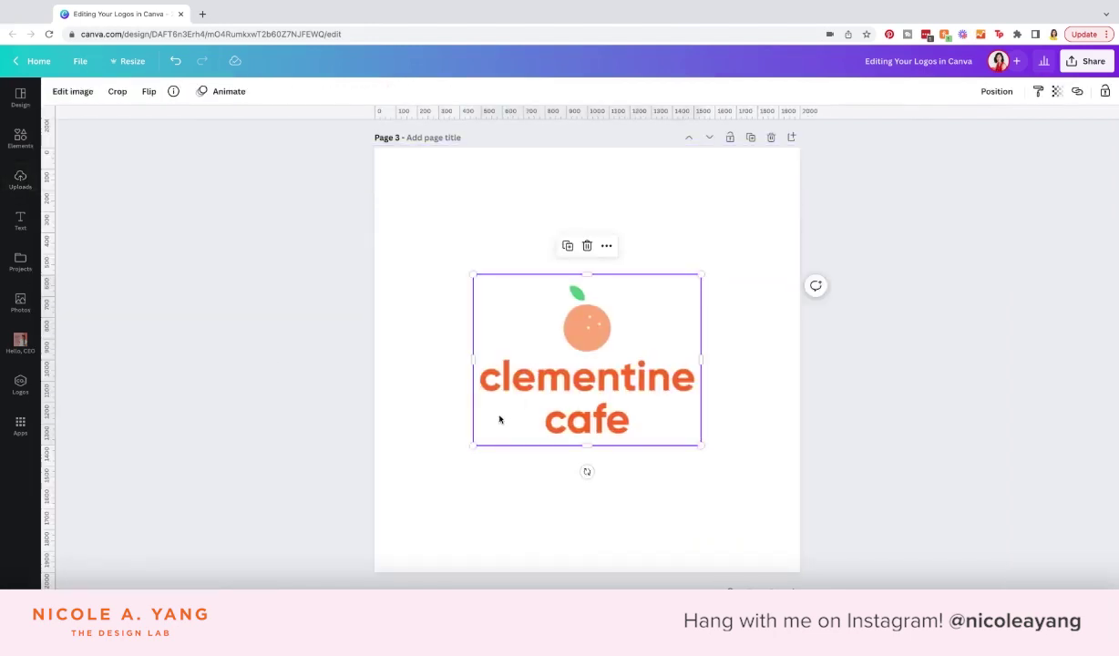
click(387, 392)
Move and enlarge the logo, then re-add the clementine cafe logo to the empty page.
mouse_move(585, 409)
mouse_down()
mouse_move(529, 470)
mouse_move(526, 493)
mouse_up()
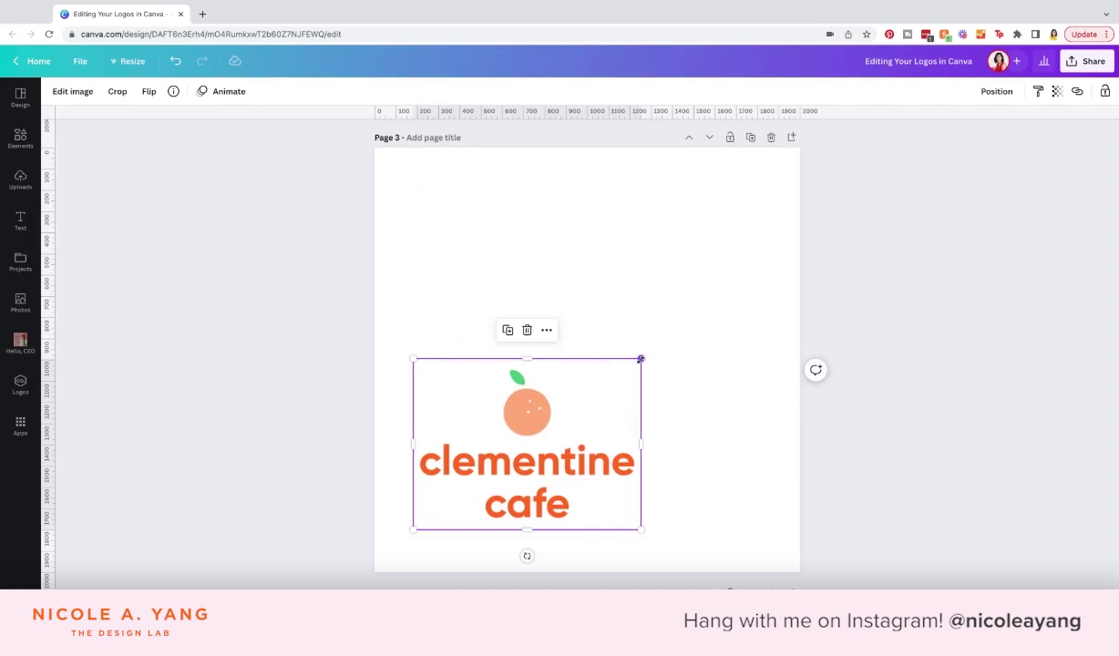
mouse_move(641, 359)
mouse_down()
mouse_move(744, 280)
mouse_move(682, 325)
mouse_up()
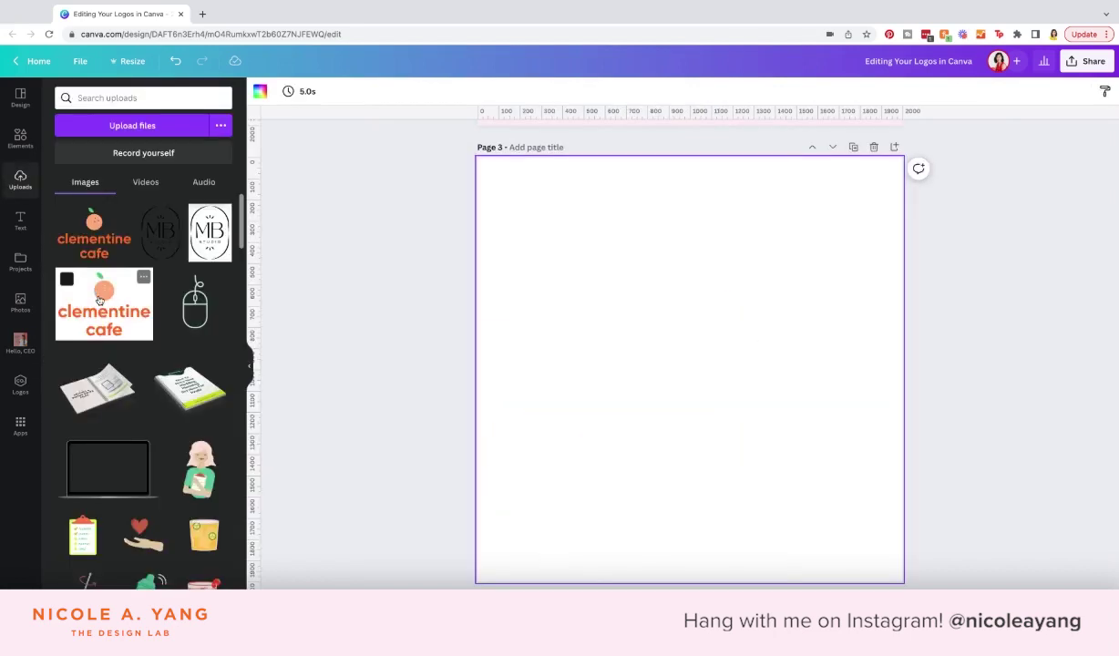
click(99, 301)
click(472, 338)
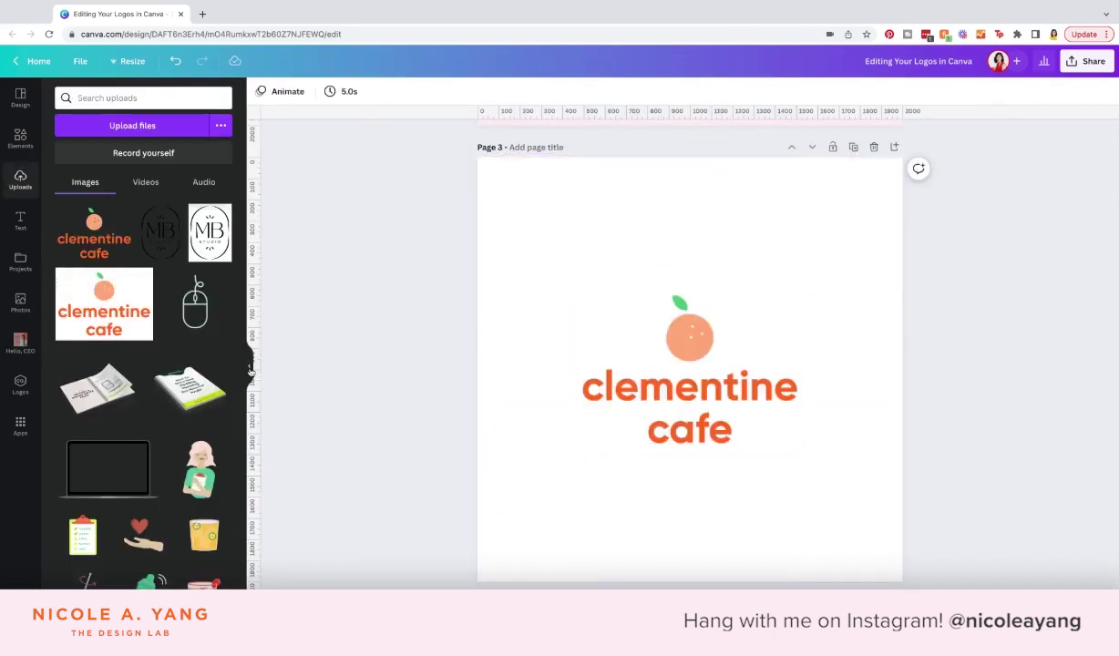
click(250, 369)
click(386, 348)
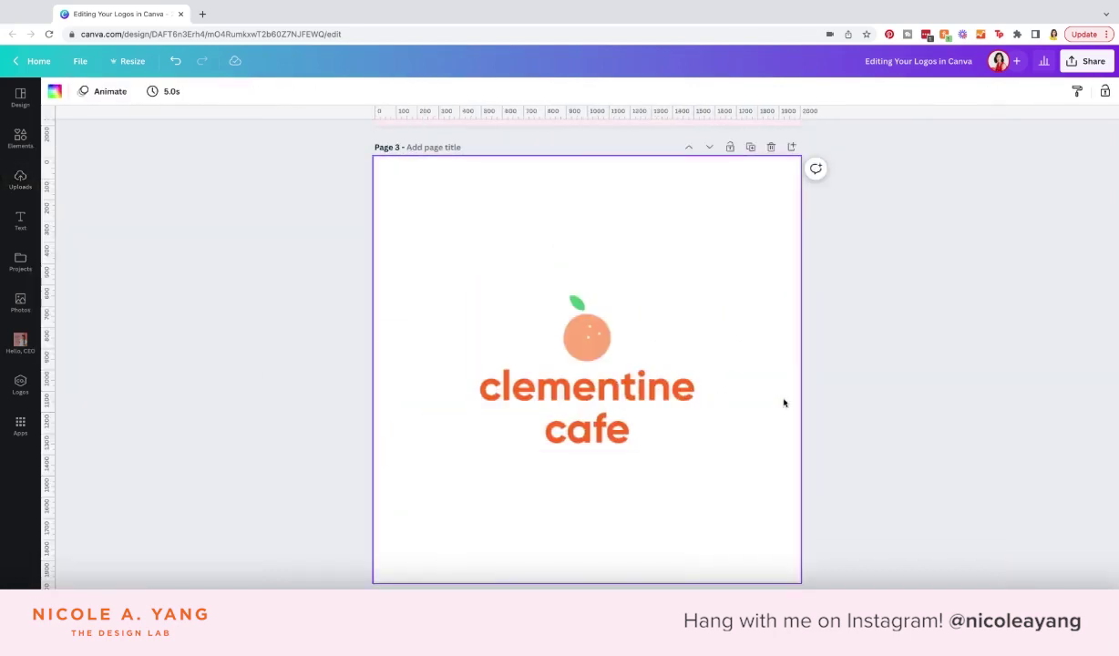
scroll(766, 403, up, 2)
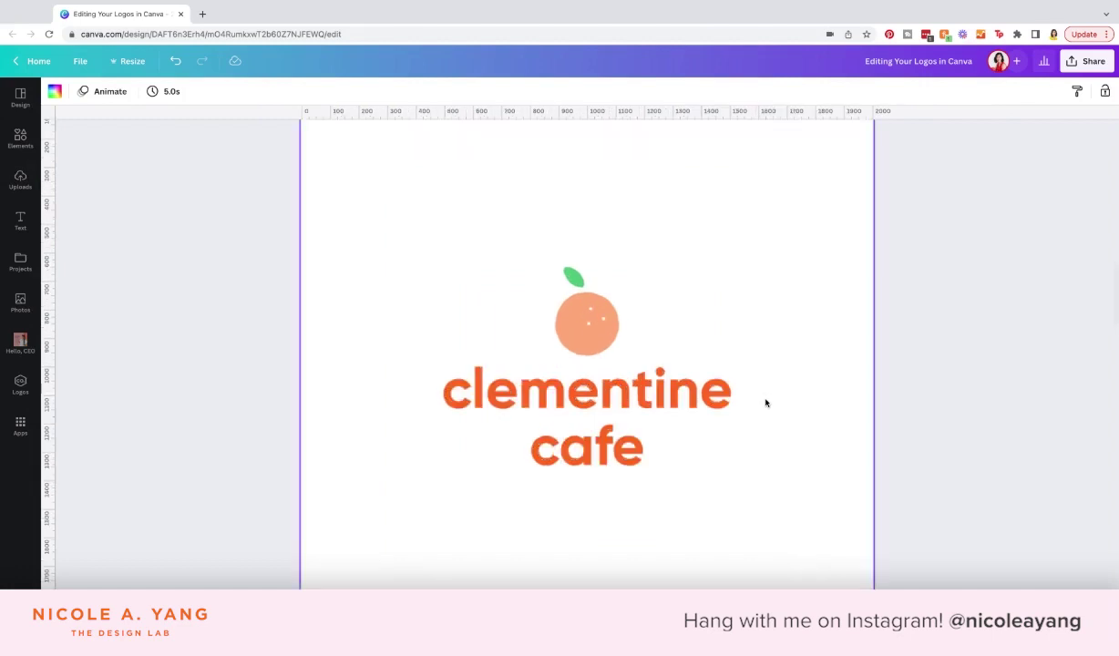
scroll(838, 415, up, 1)
Enlarge the clementine cafe logo well beyond the page and shift it around.
click(687, 429)
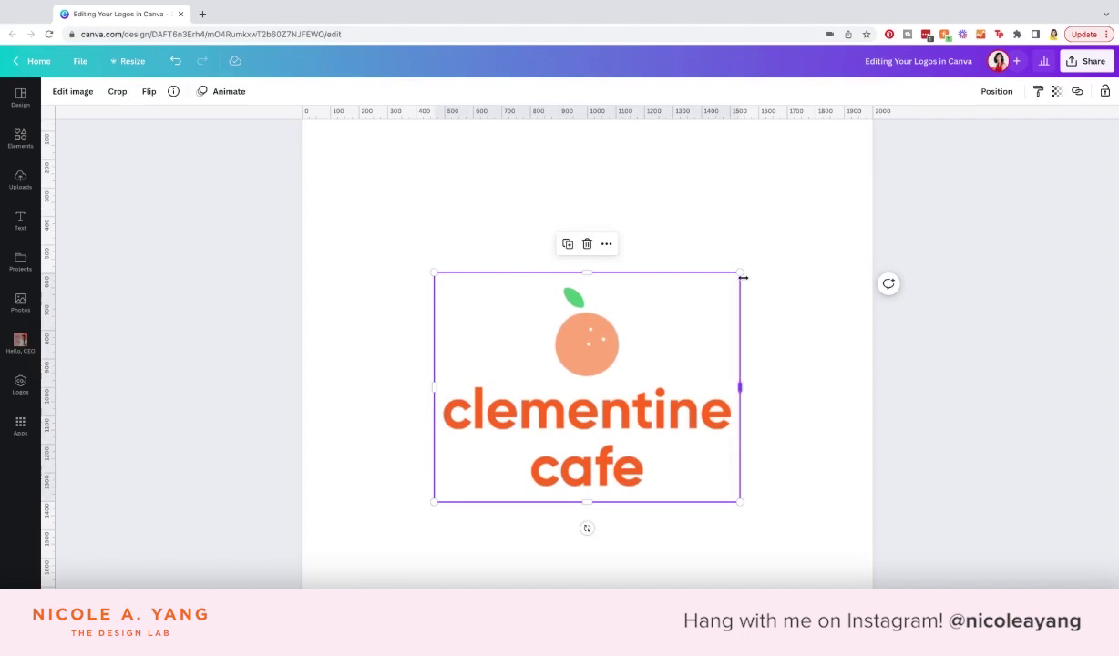
drag(740, 271, 845, 194)
click(907, 282)
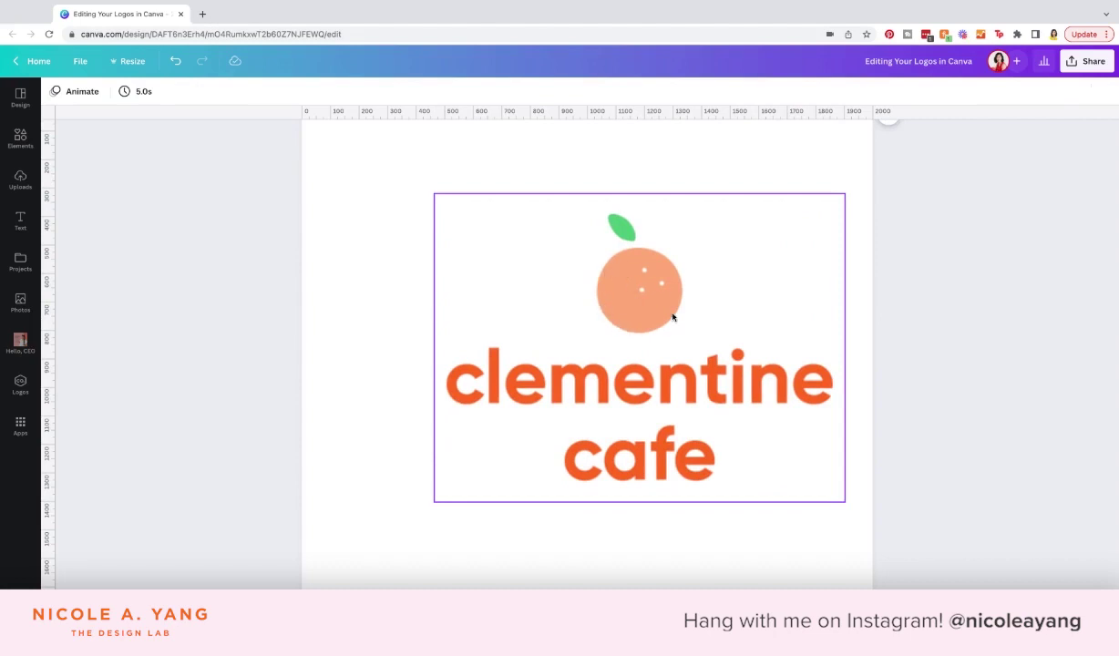
click(434, 500)
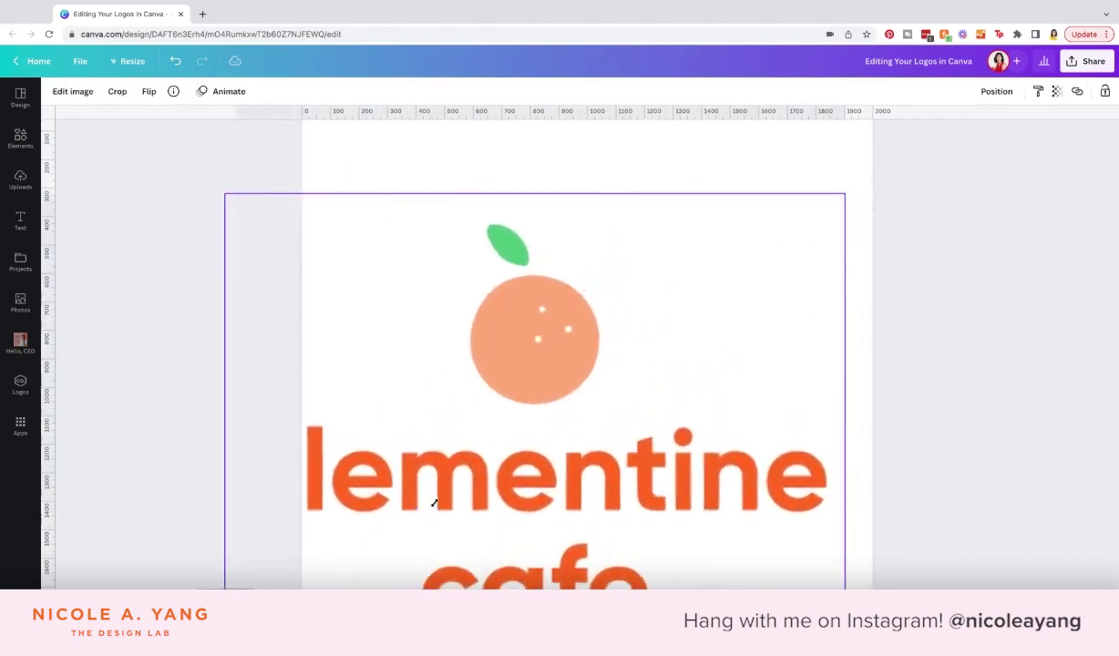
drag(434, 502, 151, 583)
drag(462, 380, 491, 326)
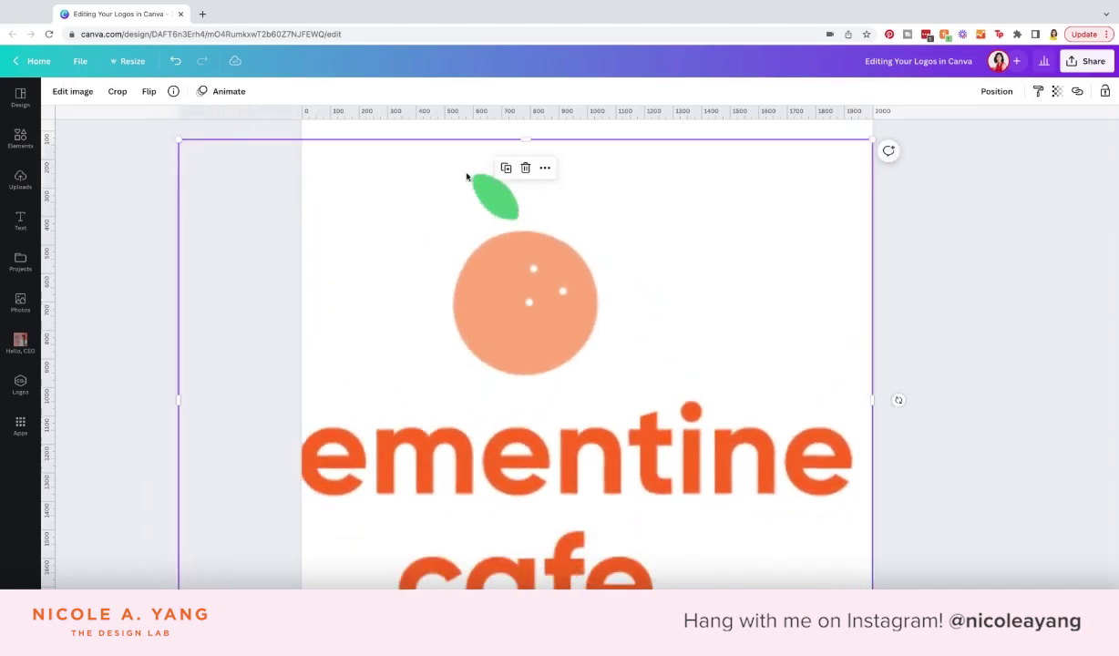
drag(525, 269, 566, 201)
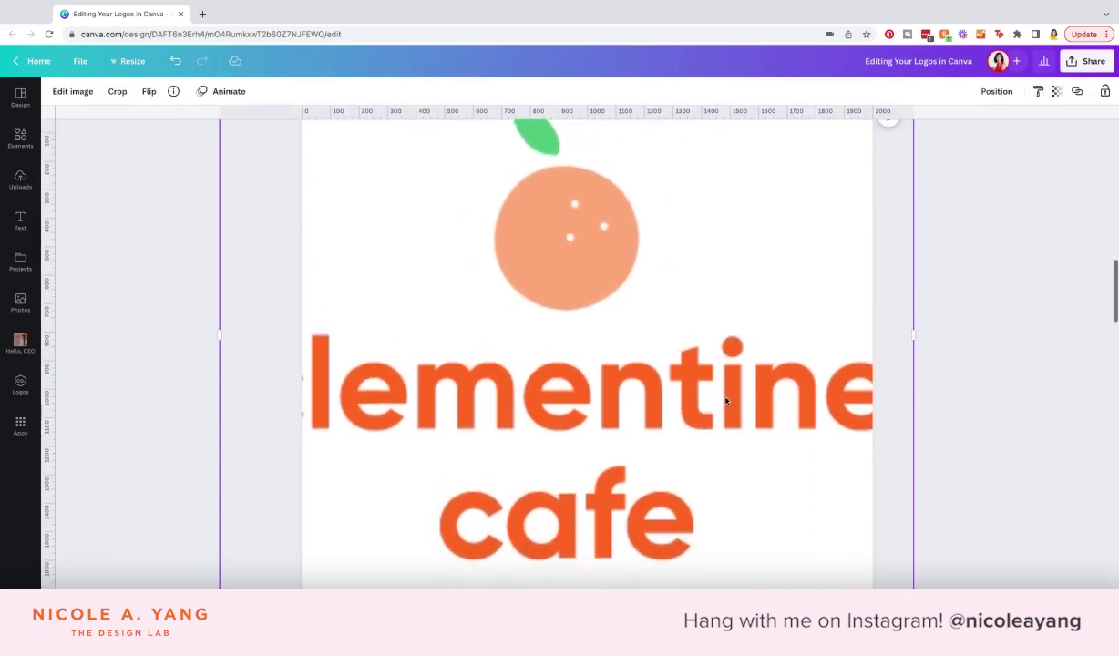
drag(764, 392, 725, 393)
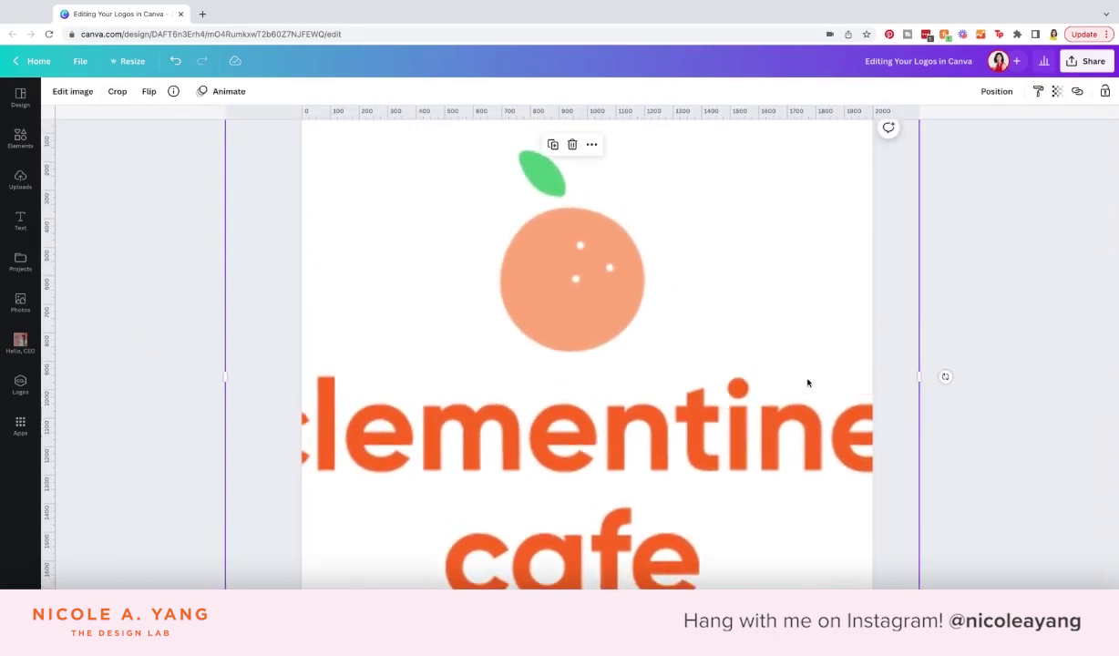
scroll(820, 287, up, 1)
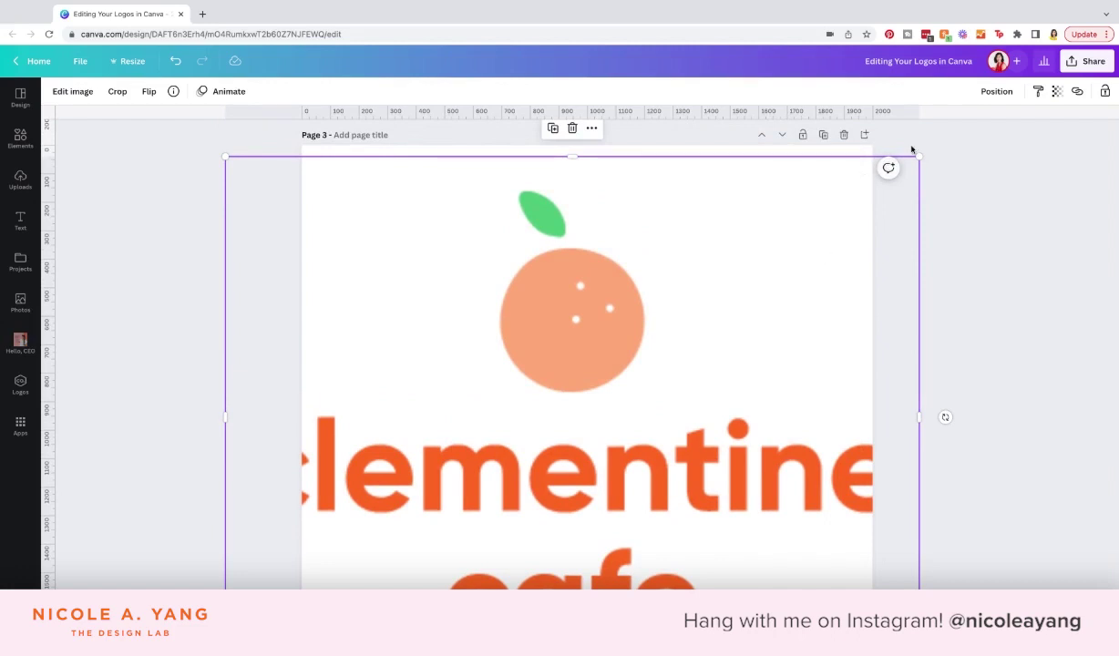
Shrink the logo from its top-right corner and place it small in the bottom-left corner.
drag(917, 156, 984, 178)
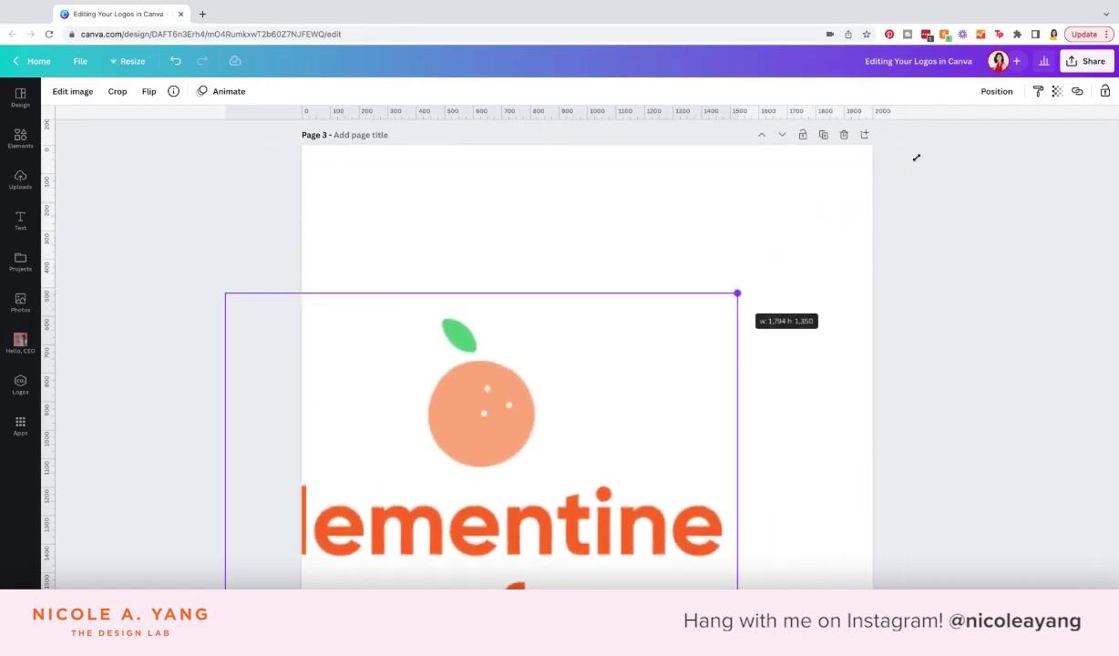
mouse_move(948, 135)
mouse_down()
mouse_move(1022, 114)
mouse_move(919, 156)
mouse_move(821, 283)
mouse_move(912, 212)
mouse_move(951, 133)
mouse_move(523, 450)
mouse_up()
click(582, 494)
scroll(582, 494, down, 3)
drag(354, 482, 447, 492)
scroll(447, 492, down, 2)
drag(629, 347, 537, 420)
drag(629, 351, 602, 383)
scroll(597, 392, up, 1)
Shrink the logo further and move it from the bottom-left to the top centre.
click(607, 397)
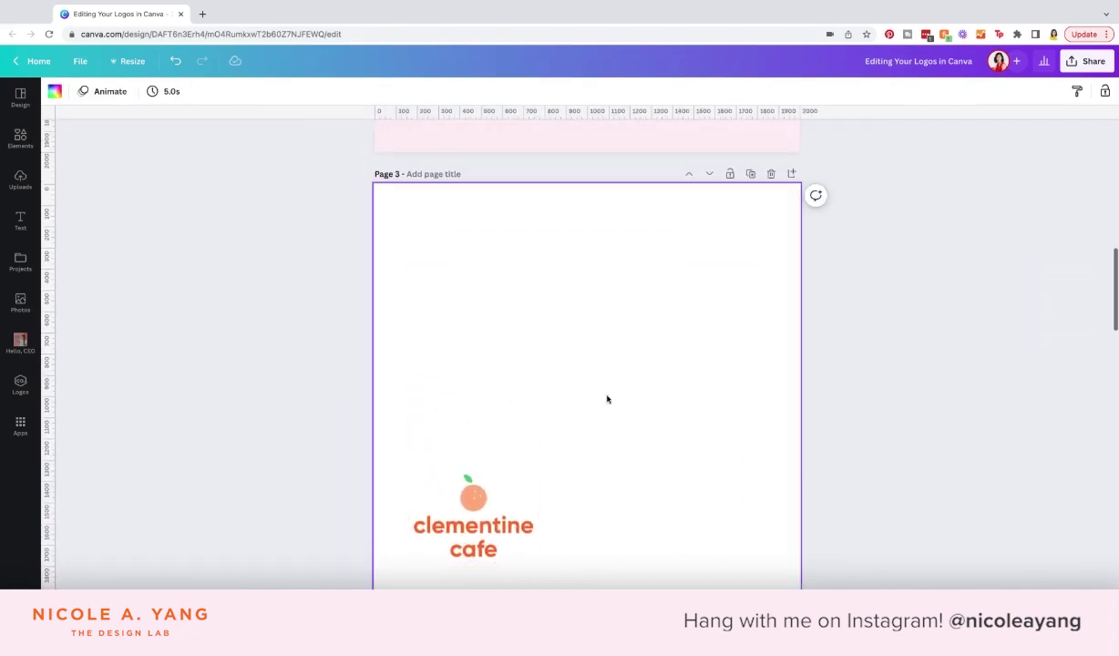
click(494, 500)
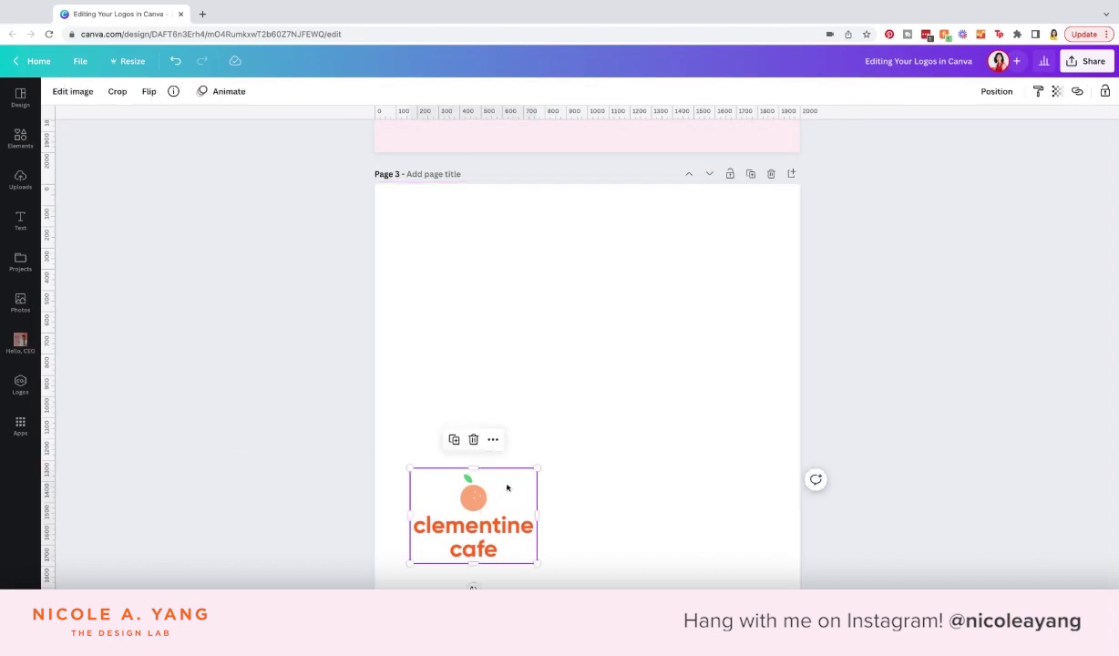
drag(537, 467, 491, 503)
click(564, 482)
mouse_move(471, 543)
mouse_down()
mouse_move(454, 567)
mouse_move(602, 258)
mouse_up()
click(556, 539)
click(633, 317)
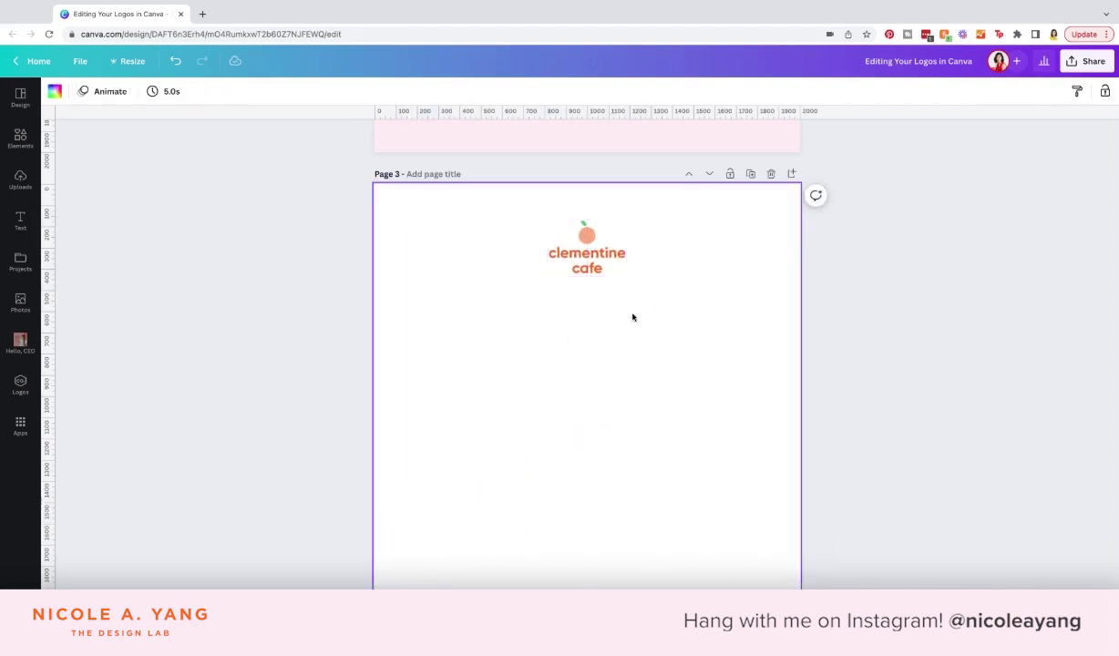
click(618, 256)
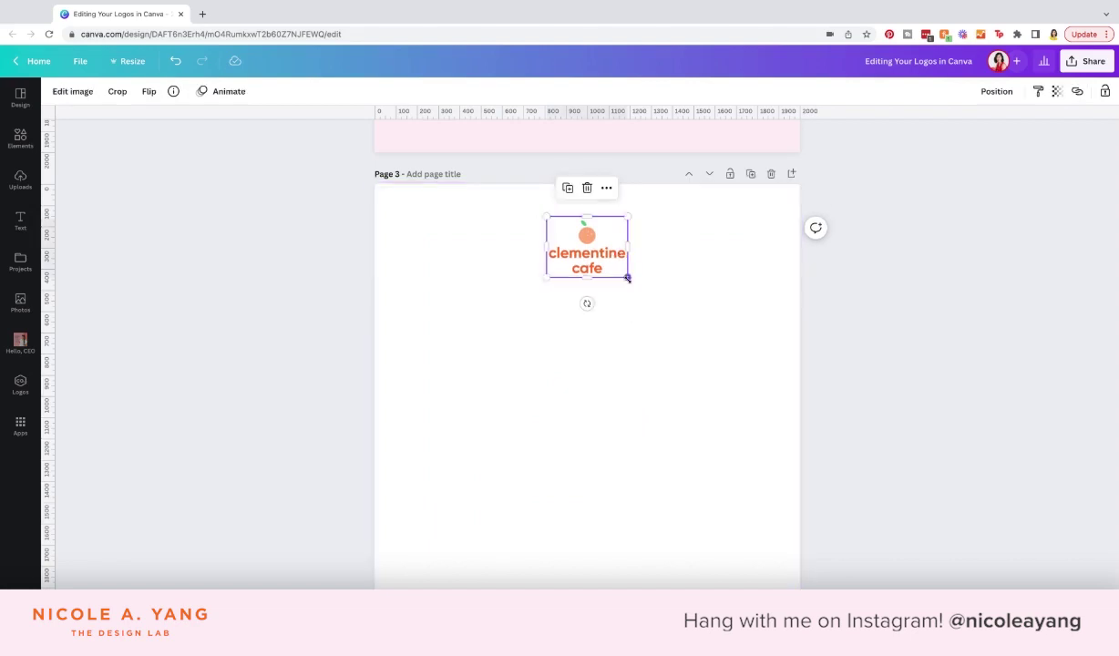
click(629, 337)
click(624, 274)
Enlarge the logo to span the page width, then nudge it down and shrink slightly.
drag(627, 277, 718, 344)
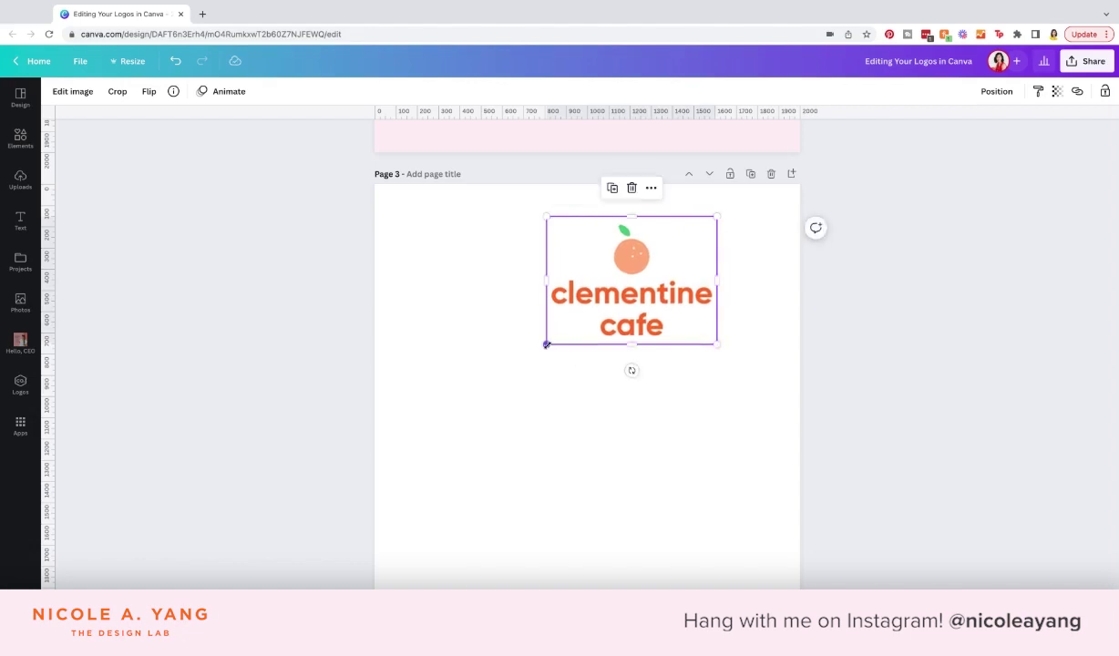
drag(547, 344, 374, 473)
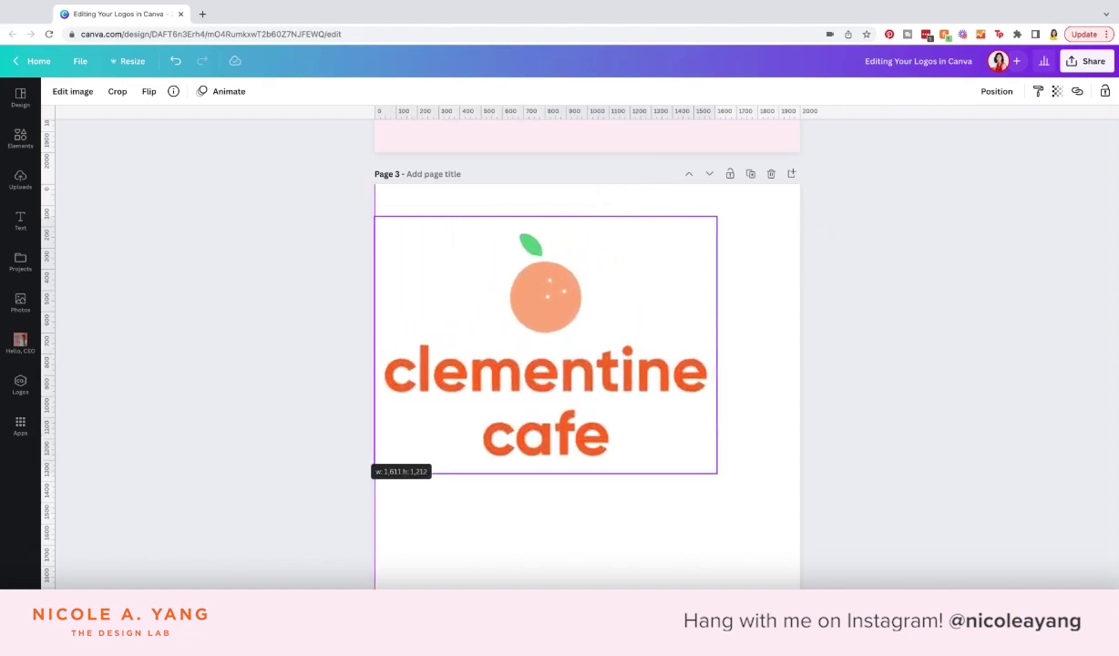
drag(717, 473, 799, 536)
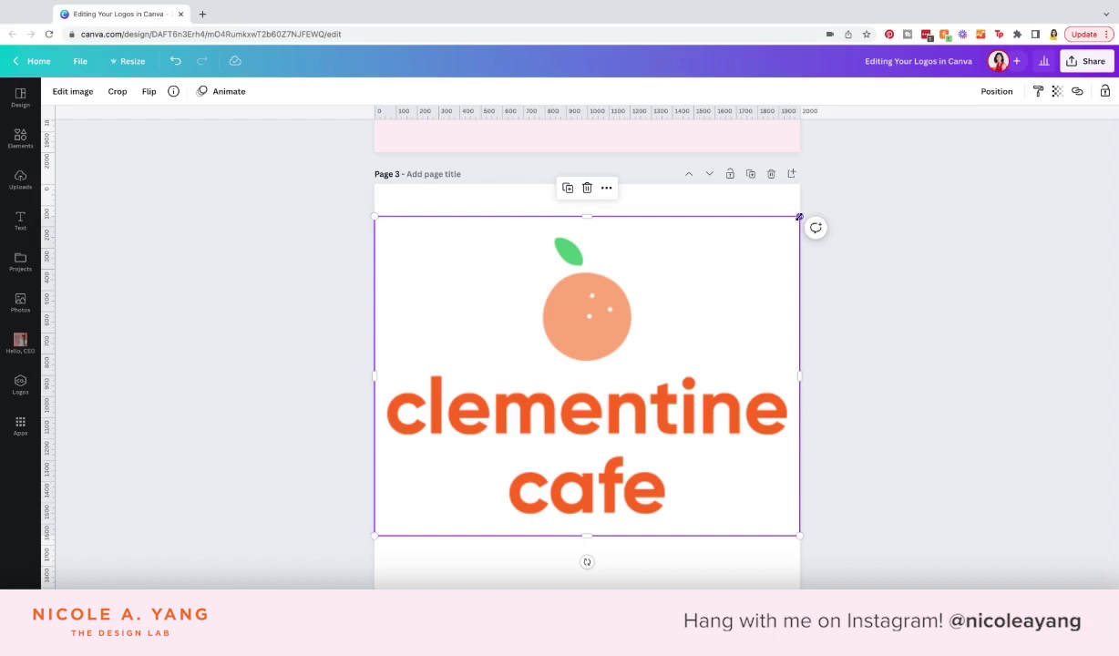
drag(756, 264, 720, 284)
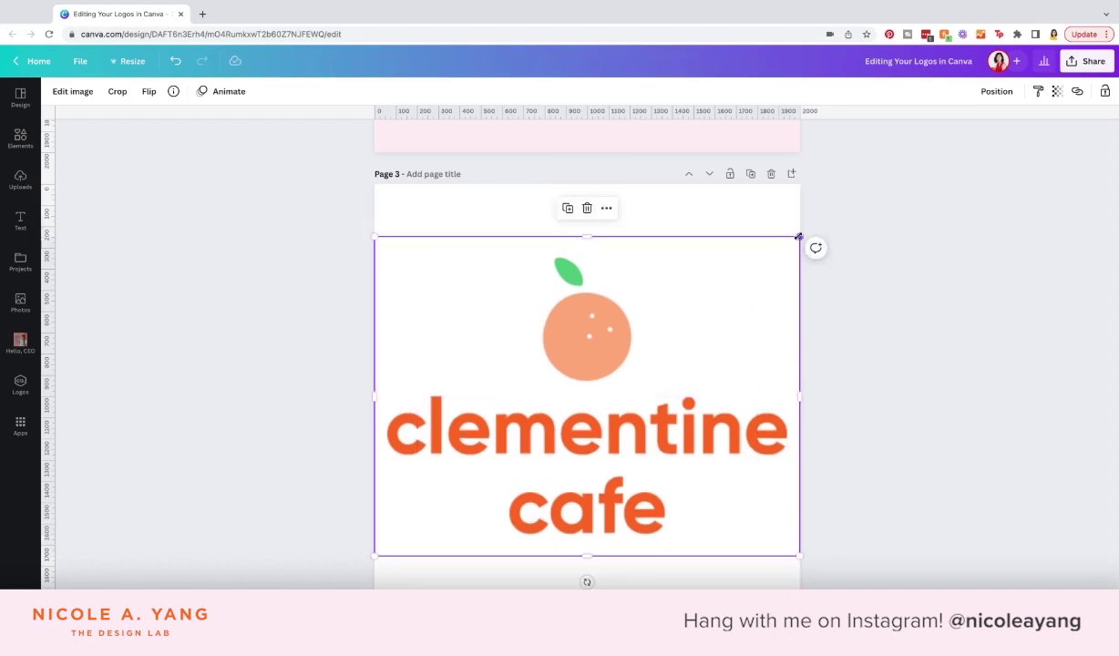
mouse_move(799, 236)
mouse_down()
mouse_move(703, 333)
mouse_move(665, 338)
mouse_up()
click(724, 384)
click(624, 415)
Delete the logo and add the clementine cafe logo from Uploads to Page 3 again.
key(Delete)
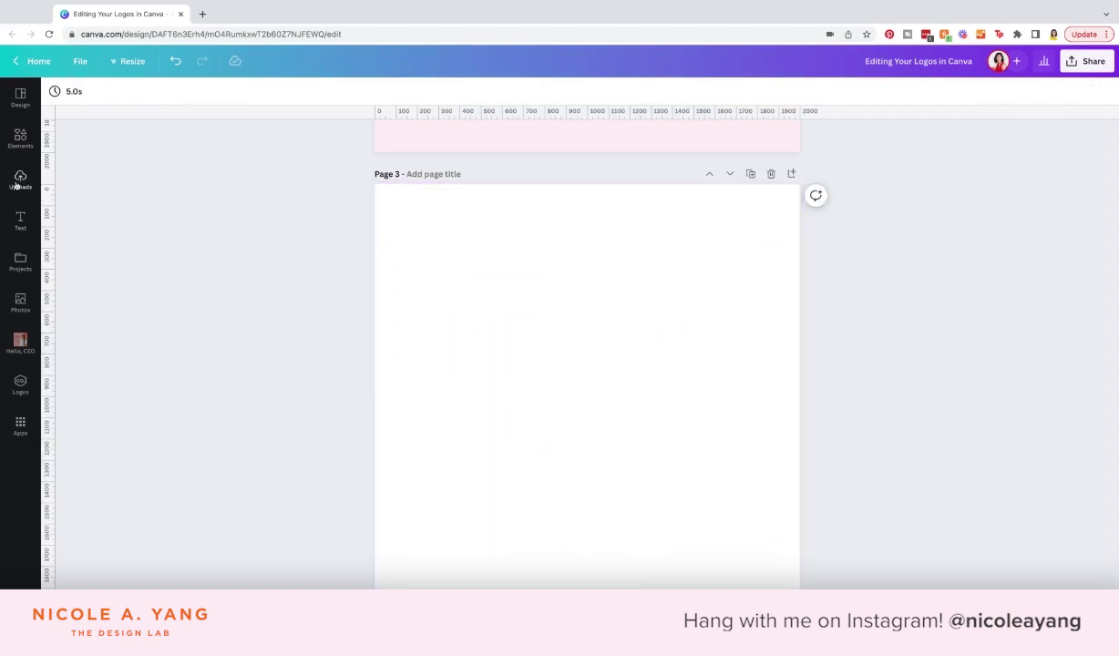
click(18, 181)
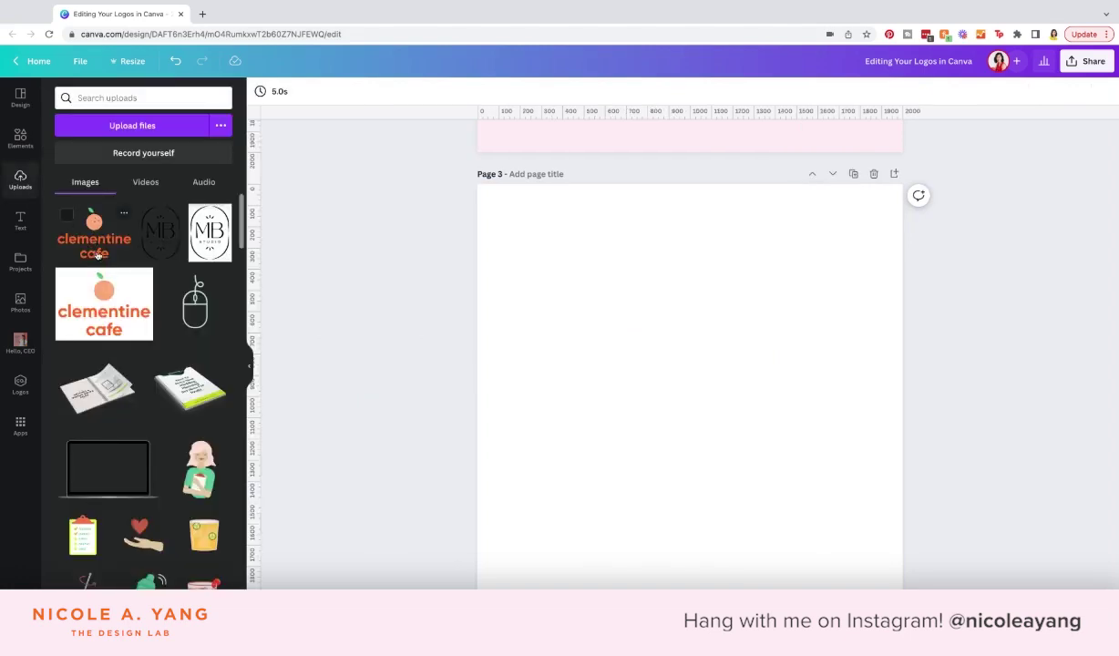
click(101, 251)
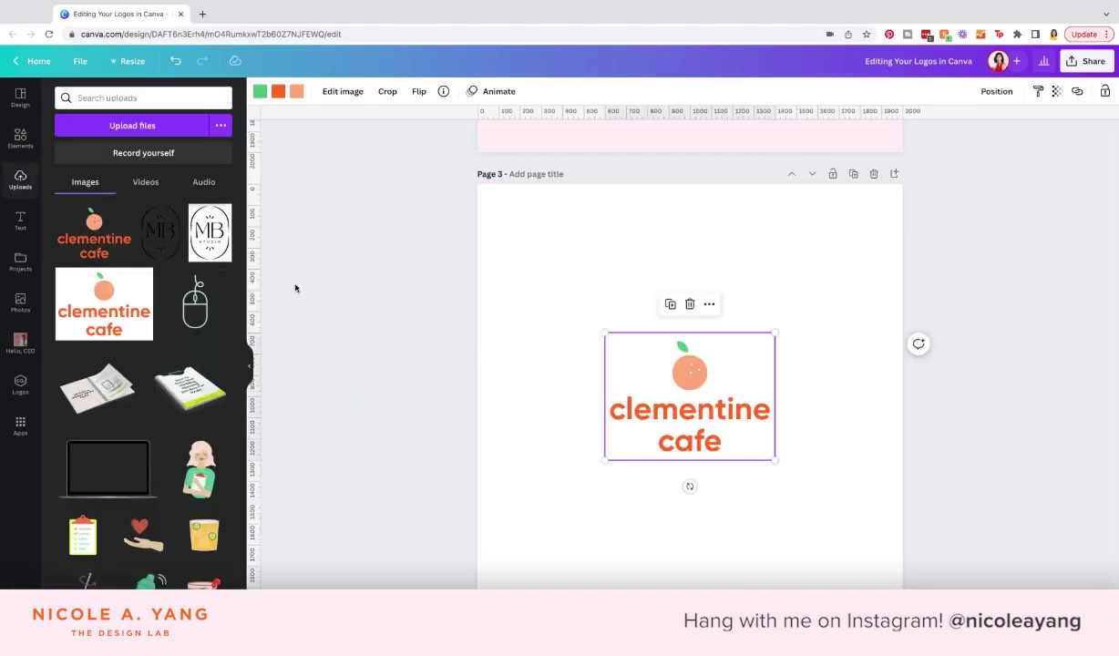
click(251, 371)
click(594, 516)
click(616, 366)
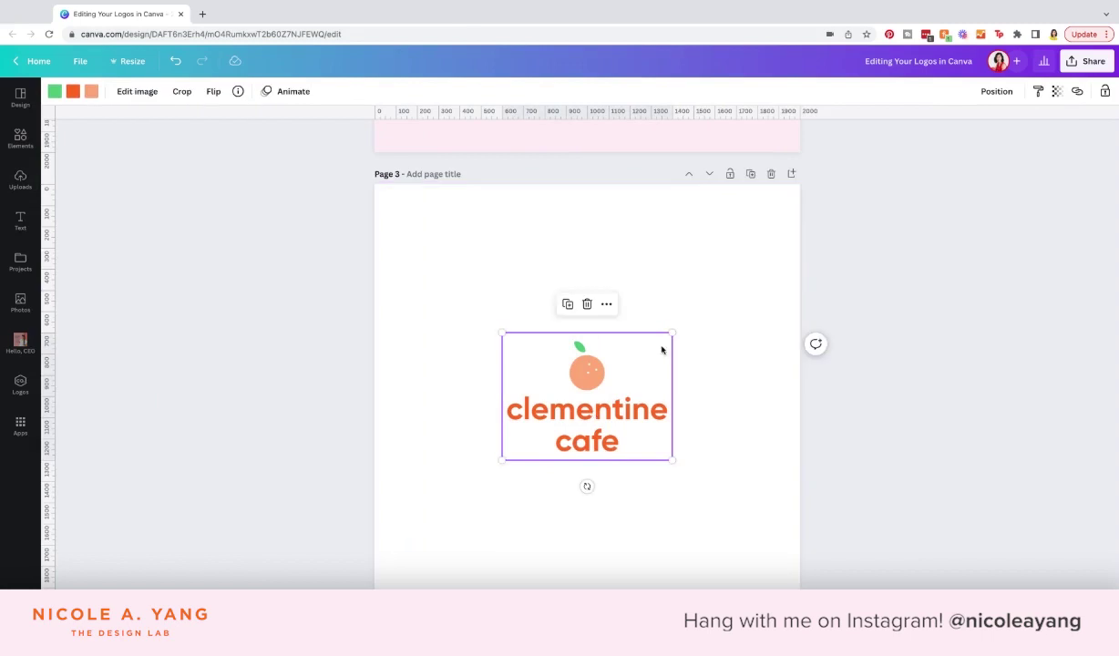
Enlarge the logo far past the page, then undo and re-centre it using the guides.
drag(673, 334, 1000, 121)
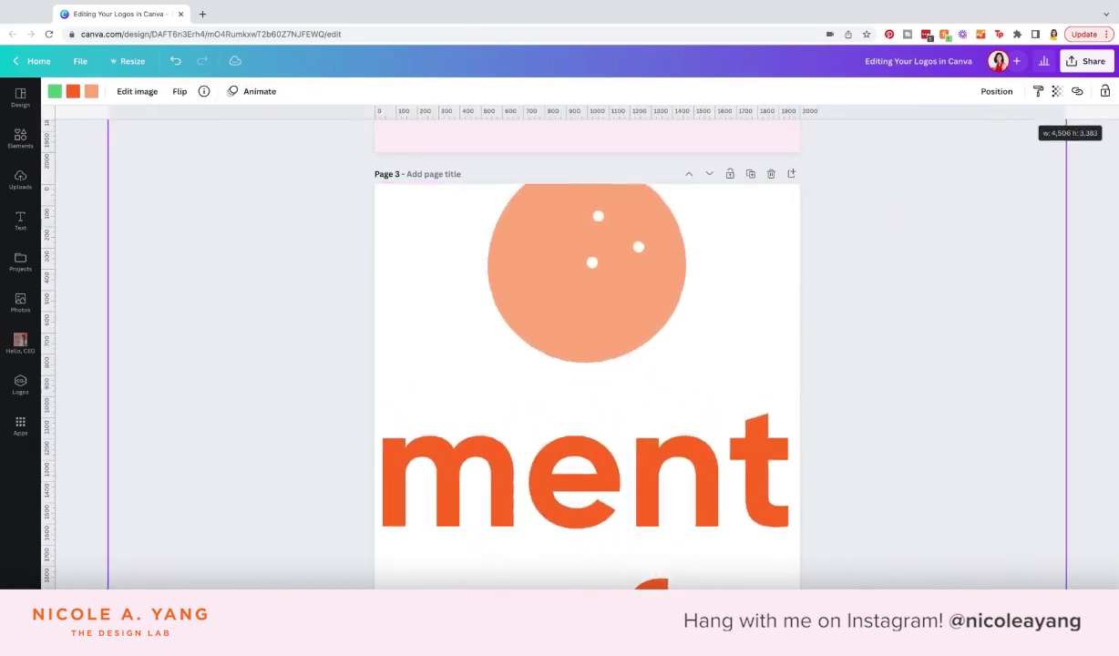
drag(1000, 155, 1083, 113)
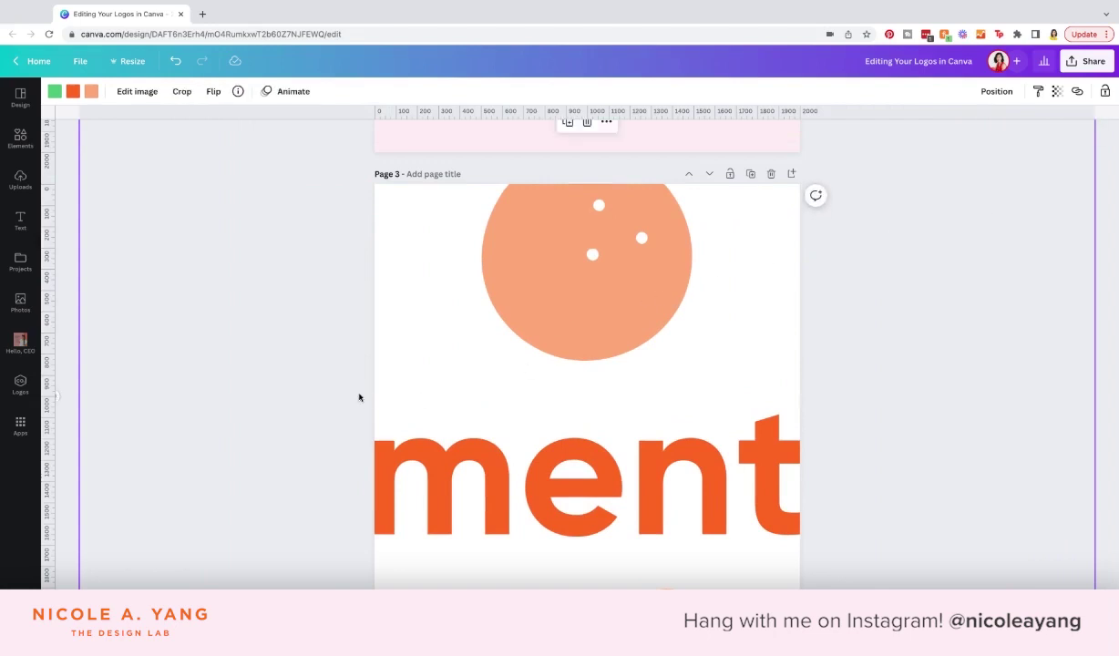
mouse_move(535, 315)
mouse_down()
mouse_move(559, 324)
mouse_move(553, 397)
mouse_up()
key(ctrl+z)
key(ctrl+z)
key(ctrl+z)
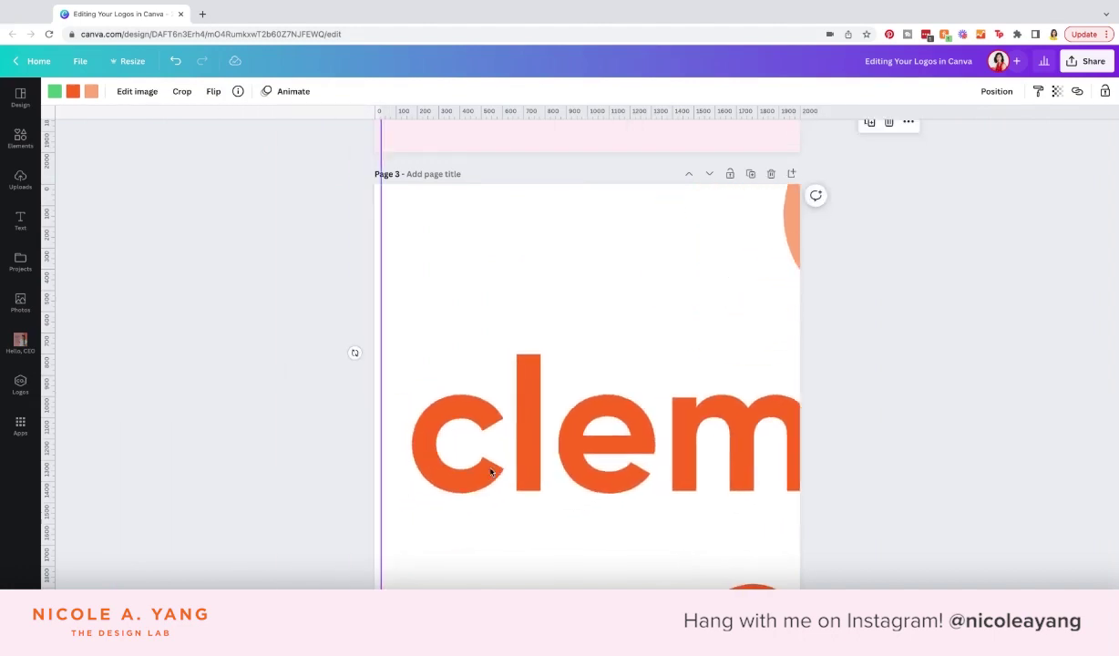
key(ctrl+z)
key(ctrl+z)
key(ctrl+z)
key(ctrl+z)
click(651, 509)
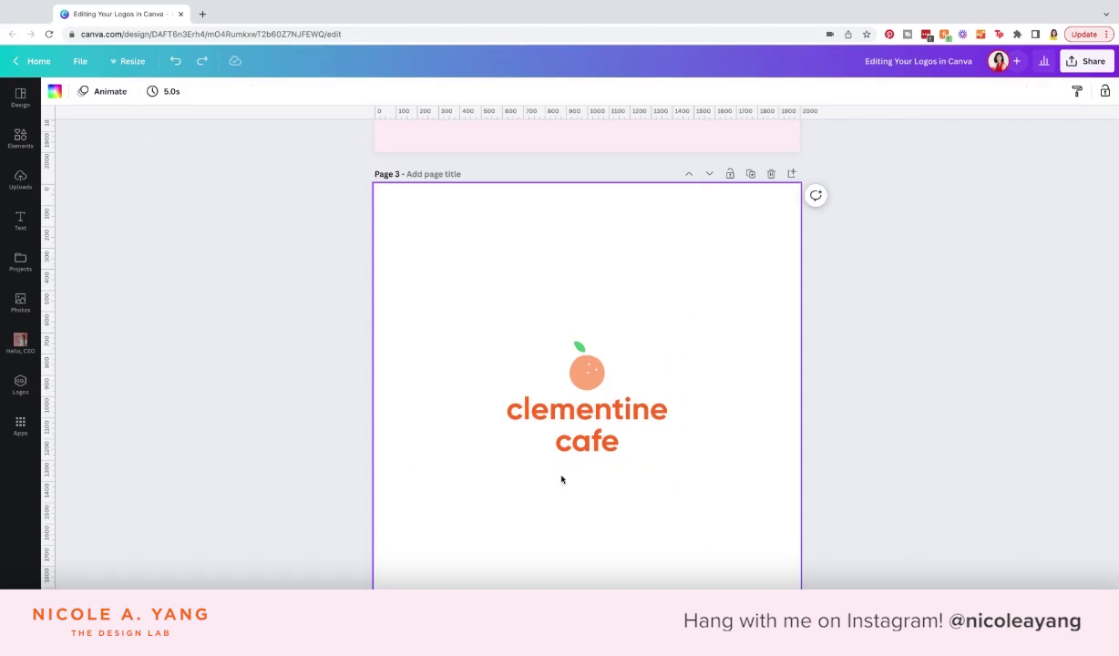
drag(609, 439, 611, 440)
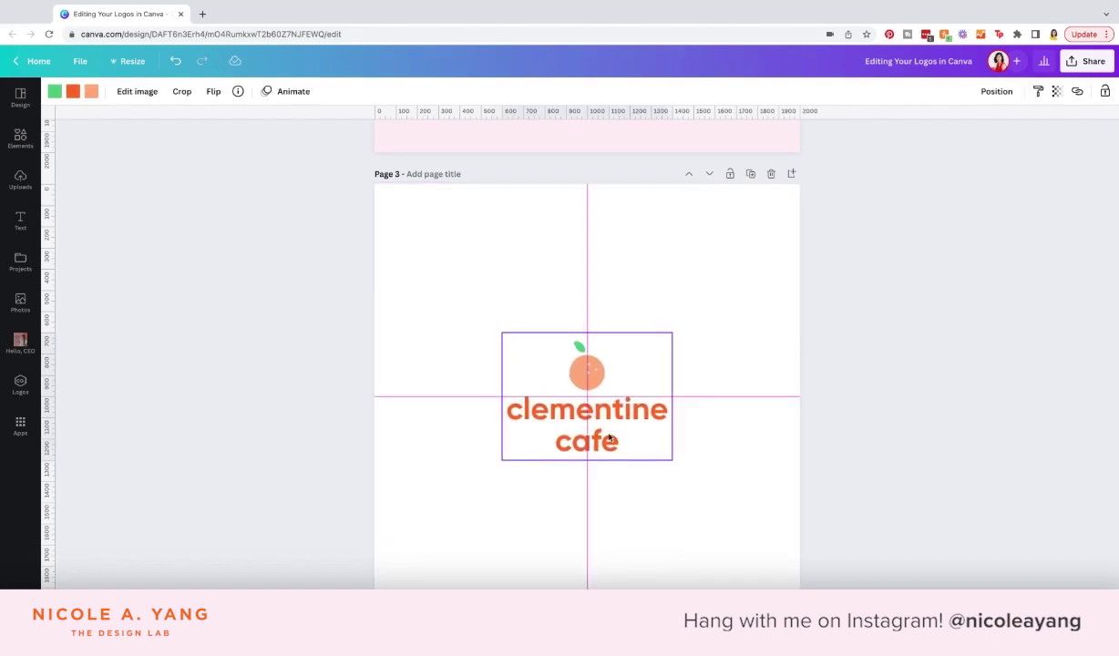
click(685, 521)
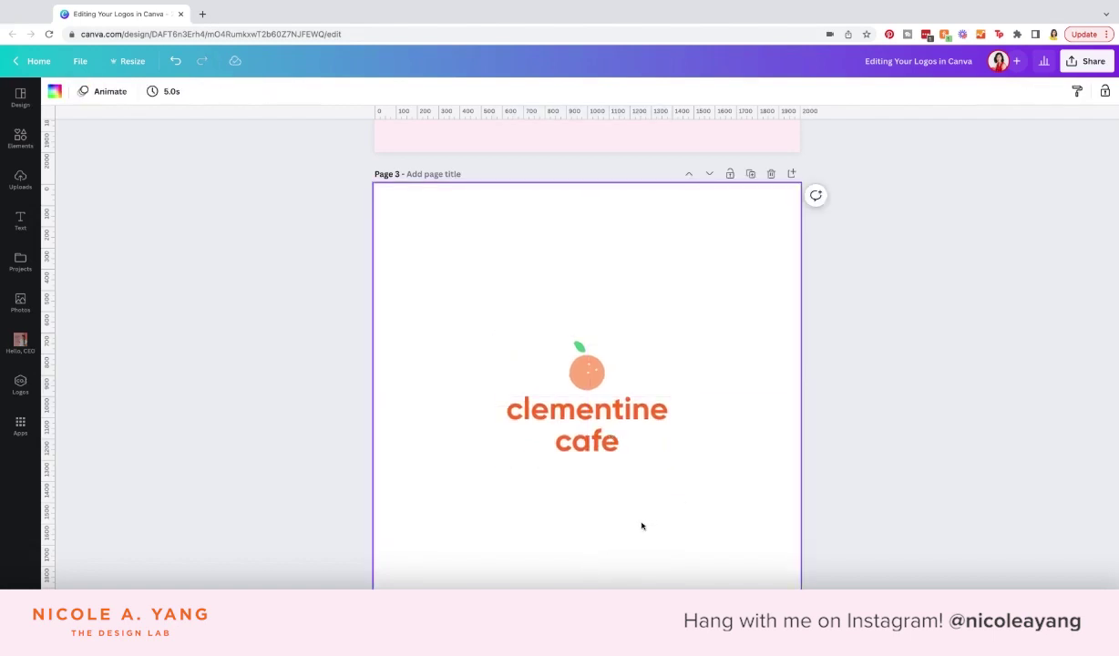
Scroll to Page 5 and set its background colour to pink.
scroll(651, 524, down, 2)
scroll(642, 526, down, 3)
scroll(641, 526, down, 3)
scroll(641, 526, down, 1)
scroll(641, 525, down, 1)
scroll(641, 510, down, 2)
scroll(641, 511, down, 3)
scroll(642, 511, down, 1)
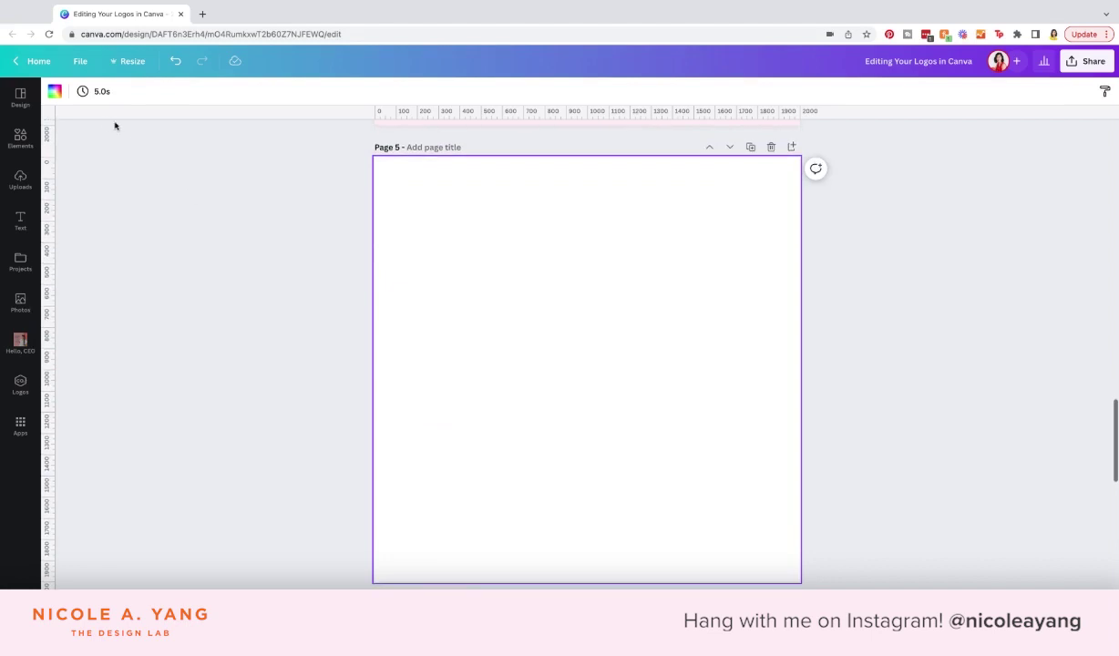
click(54, 91)
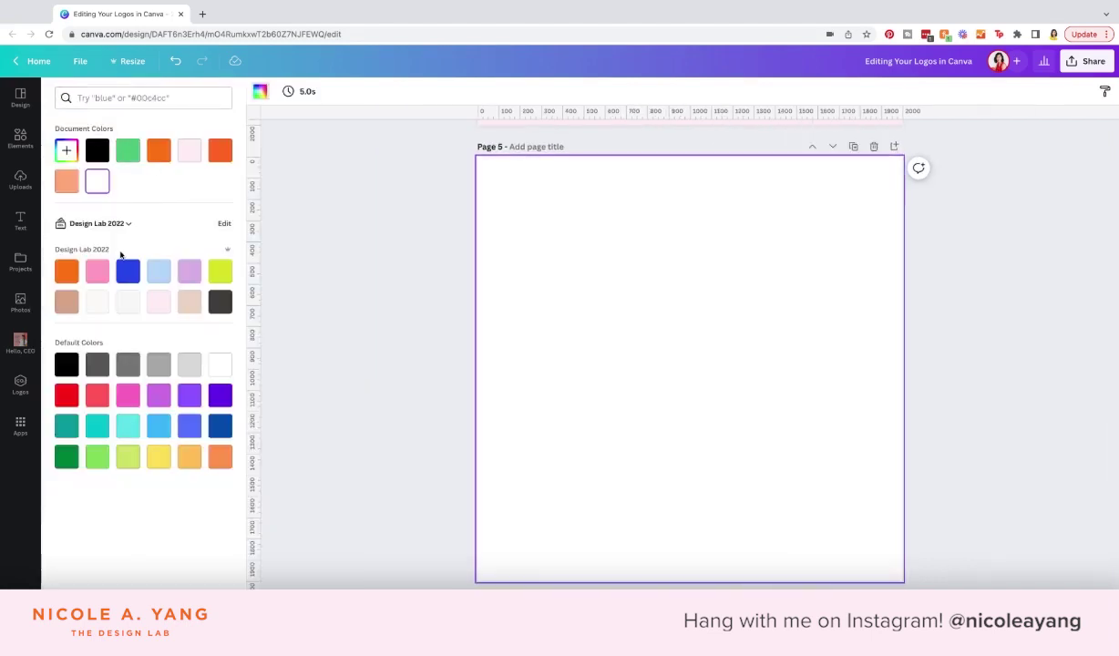
click(98, 272)
click(326, 305)
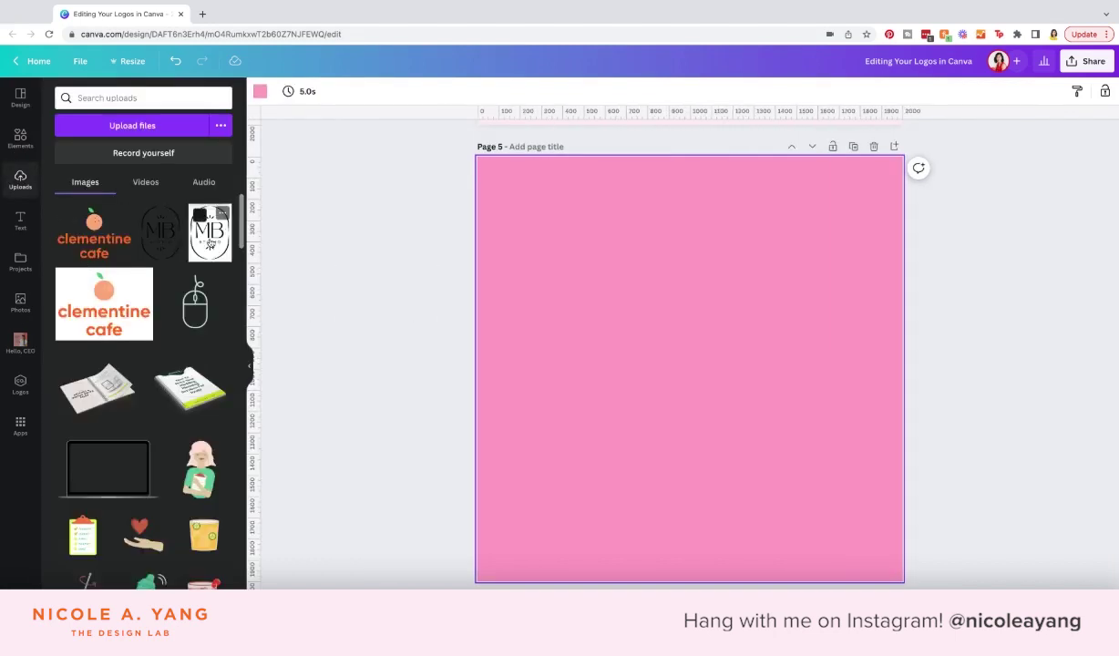
Add the MB Studio logo from Uploads to the centre of Page 5.
click(210, 237)
click(245, 365)
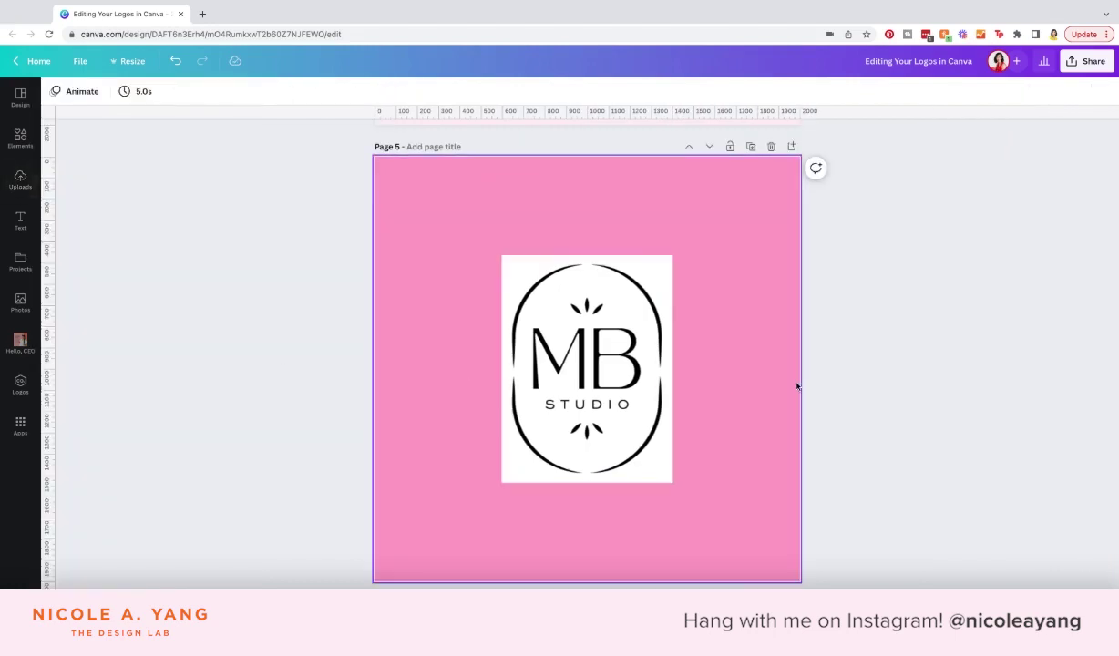
click(666, 383)
click(875, 399)
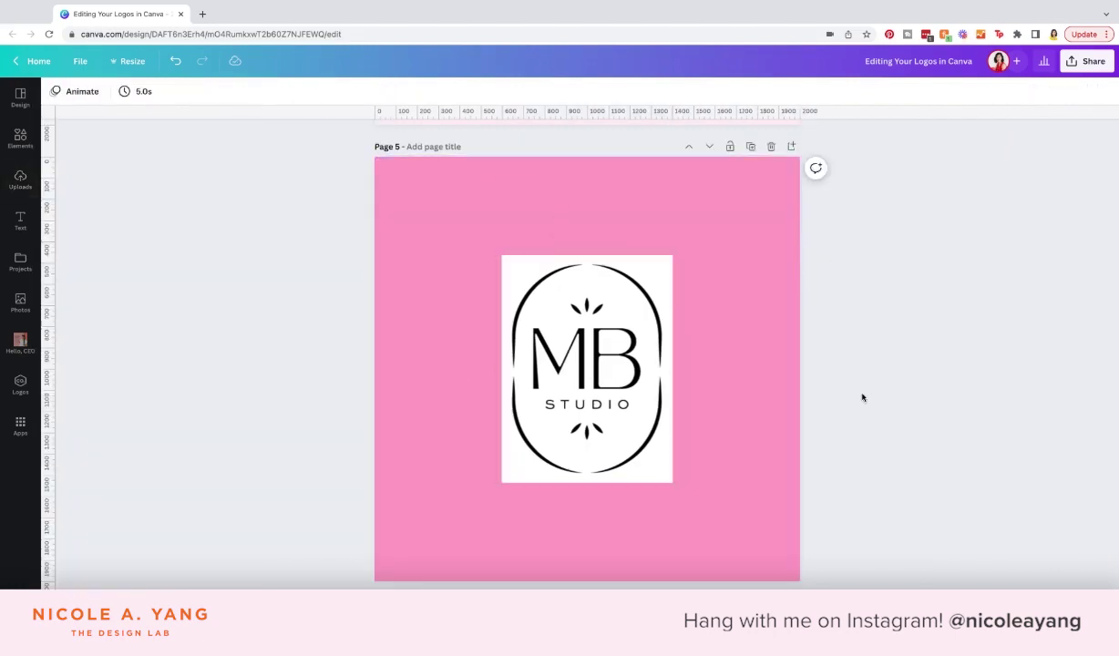
click(640, 392)
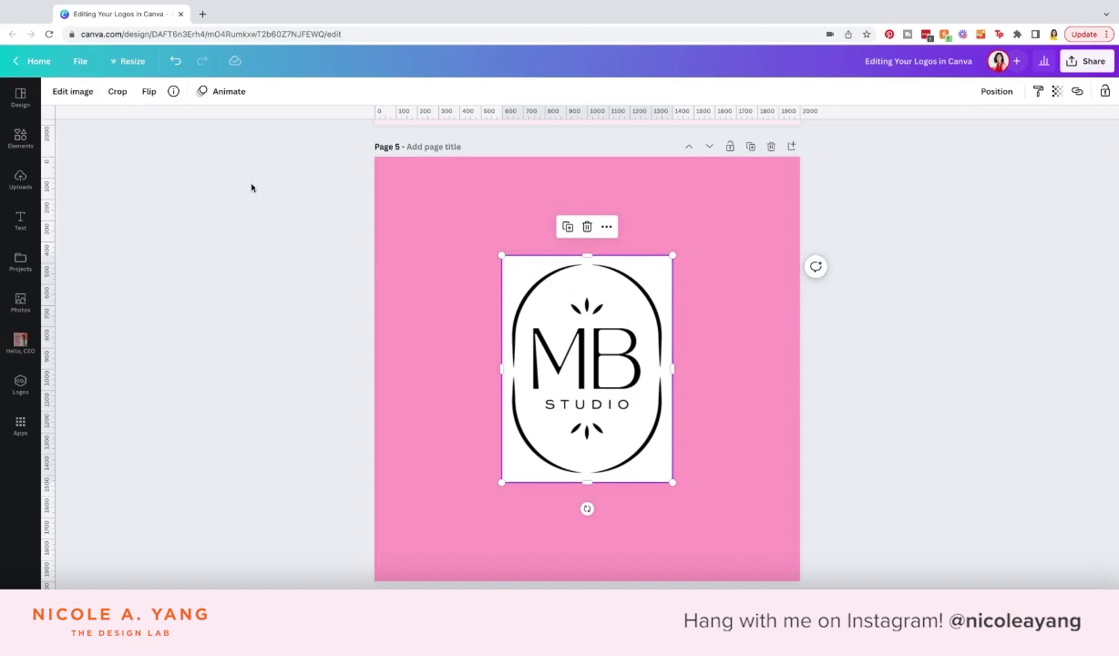
Remove the MB Studio logo's white background with BG Remover.
click(75, 92)
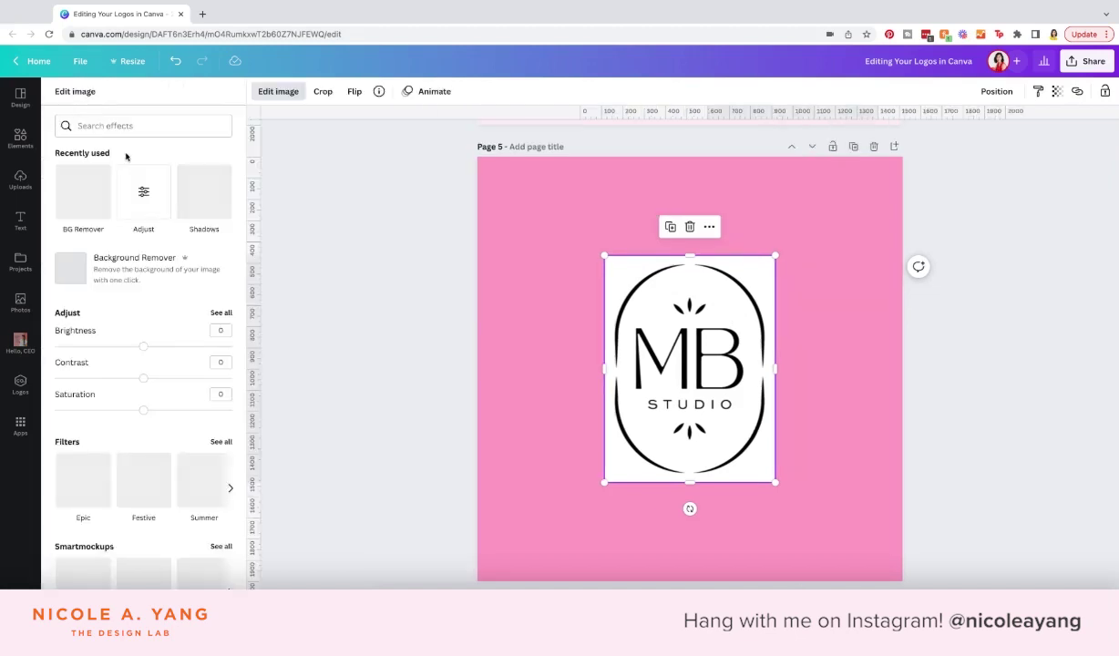
click(78, 190)
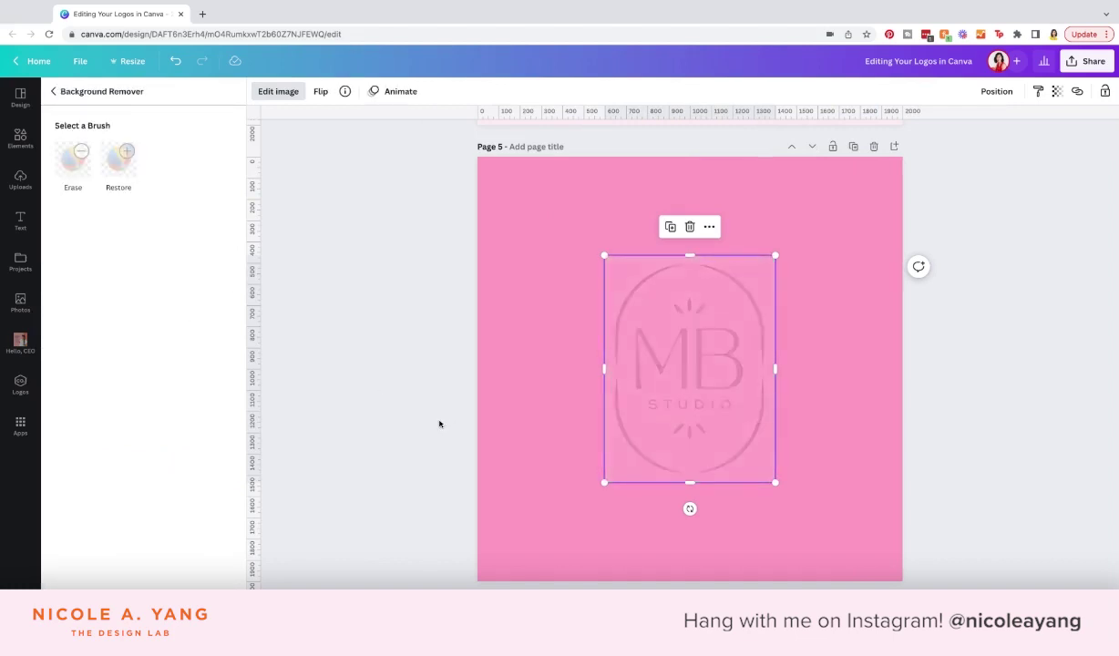
click(655, 351)
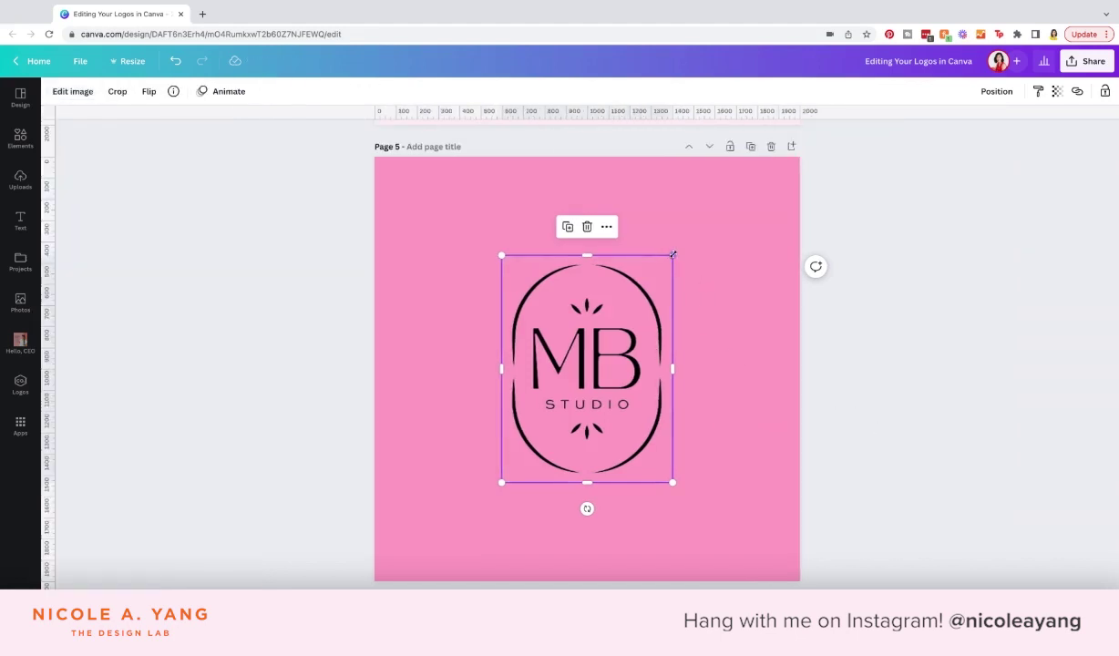
Shrink the logo and move it into the top-left corner of Page 5.
mouse_move(672, 255)
mouse_down()
mouse_move(550, 419)
mouse_move(562, 201)
mouse_move(587, 215)
mouse_up()
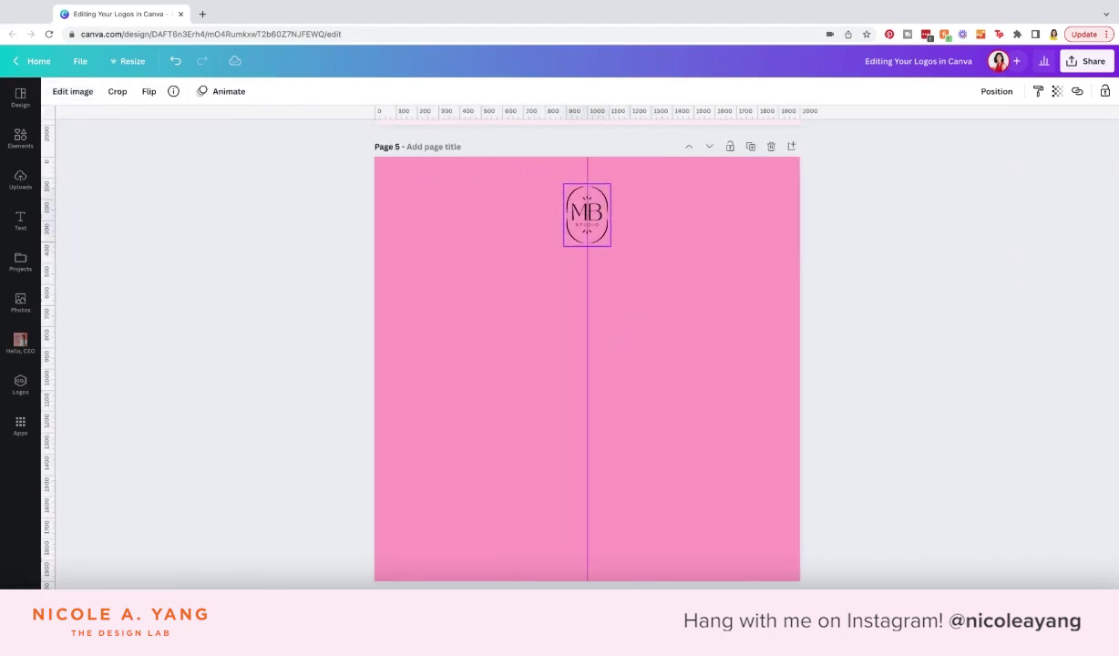
click(669, 252)
click(602, 239)
mouse_move(602, 236)
mouse_down()
mouse_move(609, 248)
mouse_move(596, 225)
mouse_move(434, 224)
mouse_up()
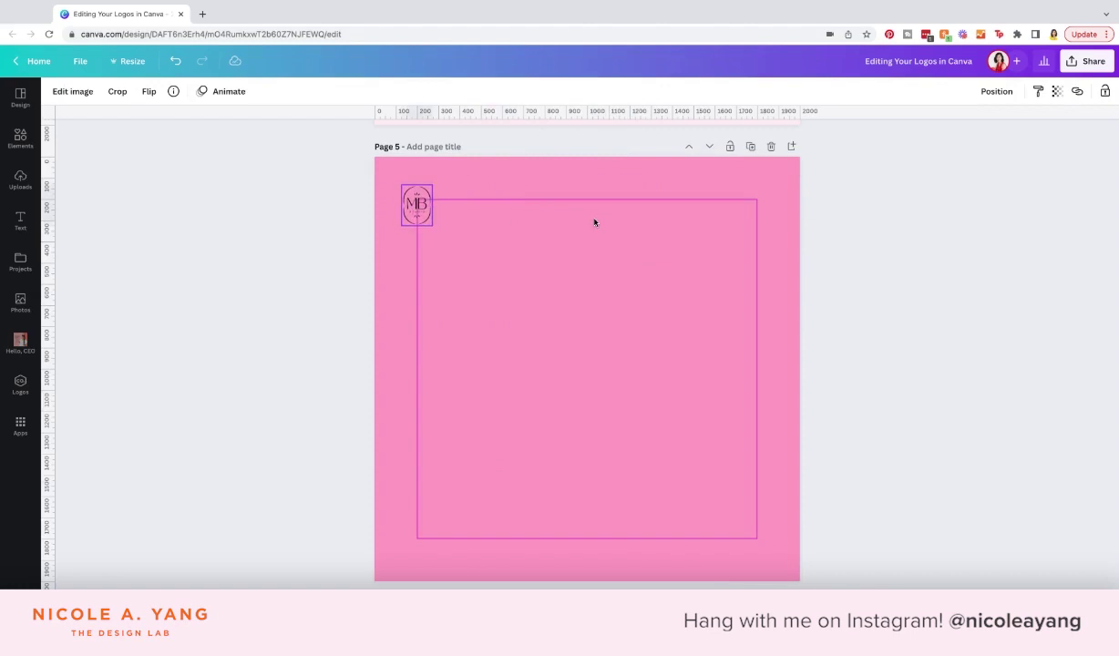
Enlarge the MB Studio logo and move it to the page centre.
click(448, 227)
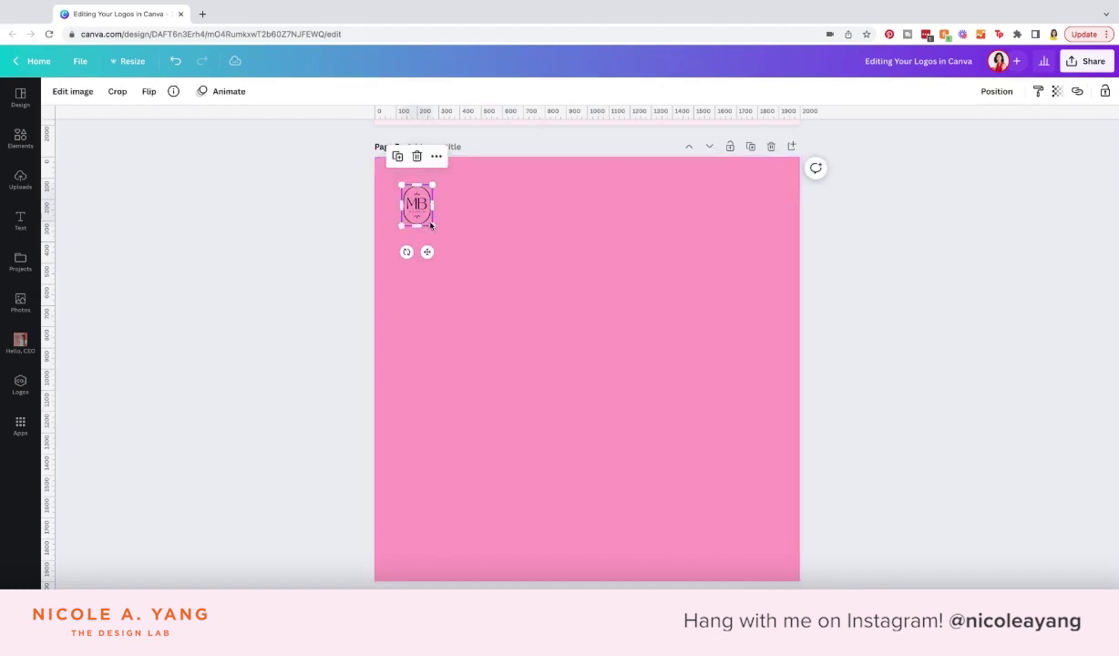
click(456, 252)
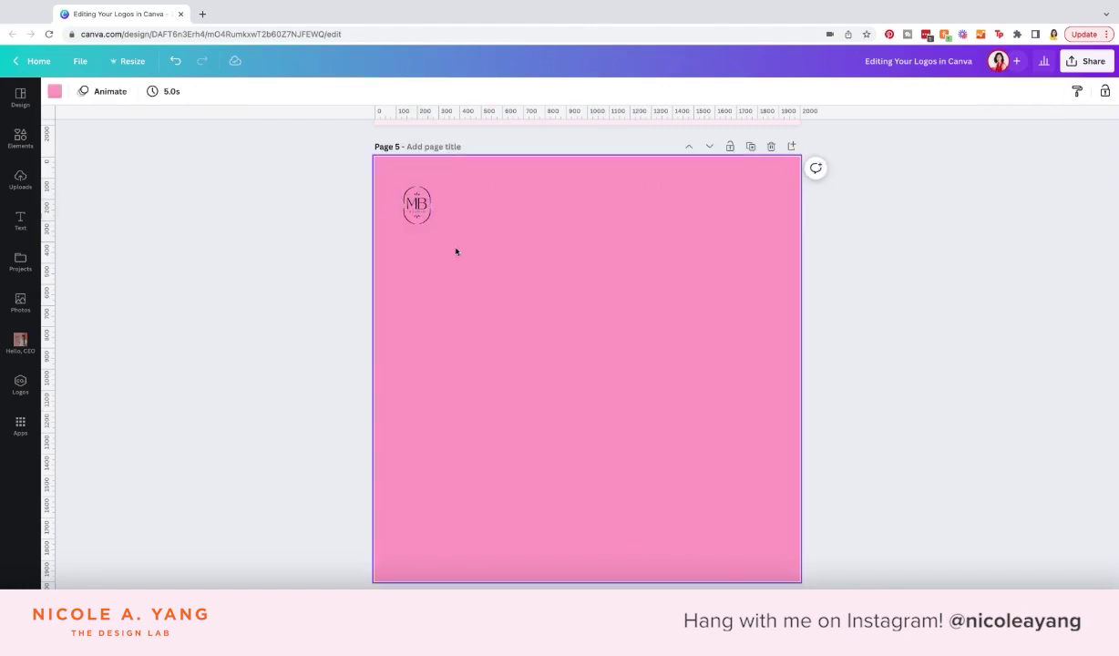
click(415, 213)
drag(433, 226, 569, 405)
drag(405, 246, 508, 321)
click(729, 437)
Scale the logo past the page edges, then shrink it small and move it top-left.
scroll(715, 425, down, 1)
click(669, 367)
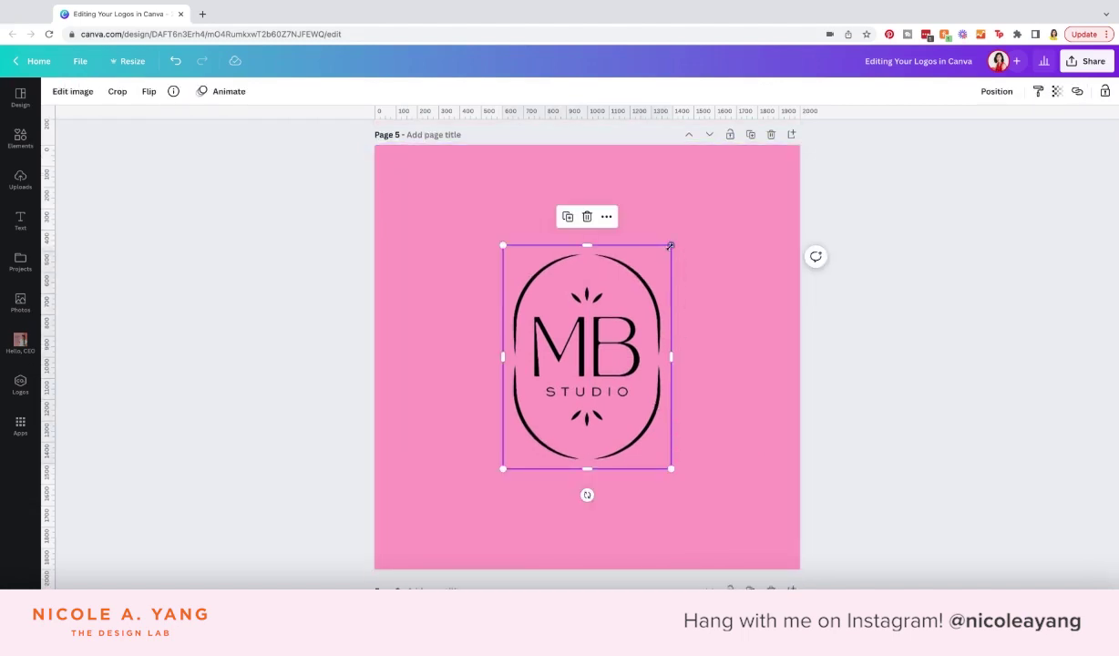
drag(670, 246, 1016, 142)
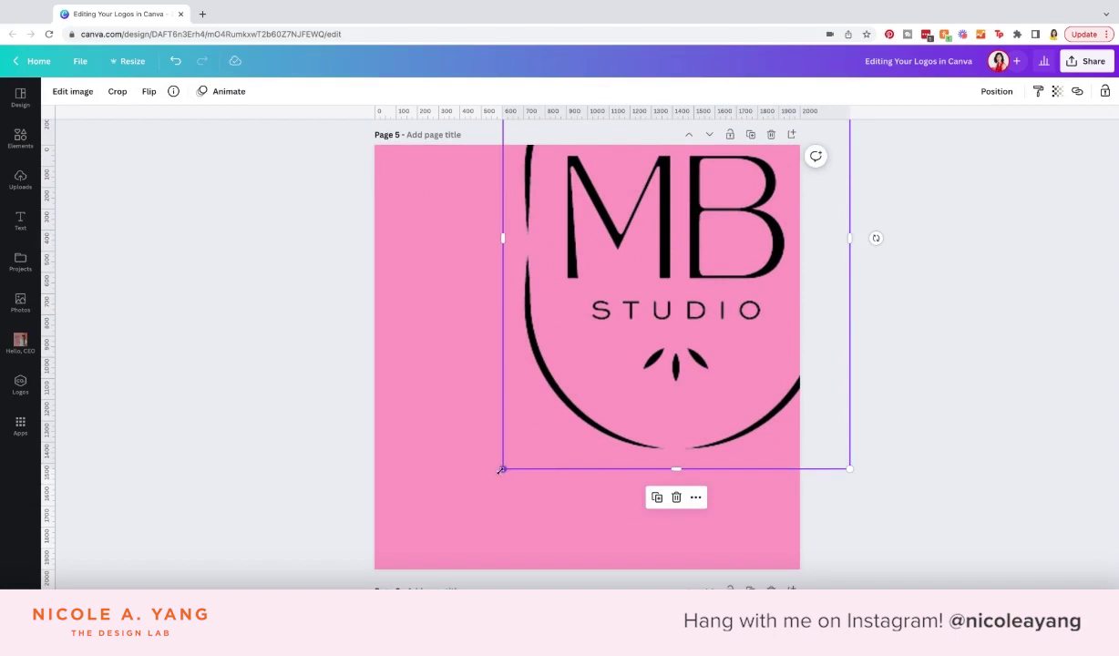
drag(501, 469, 418, 583)
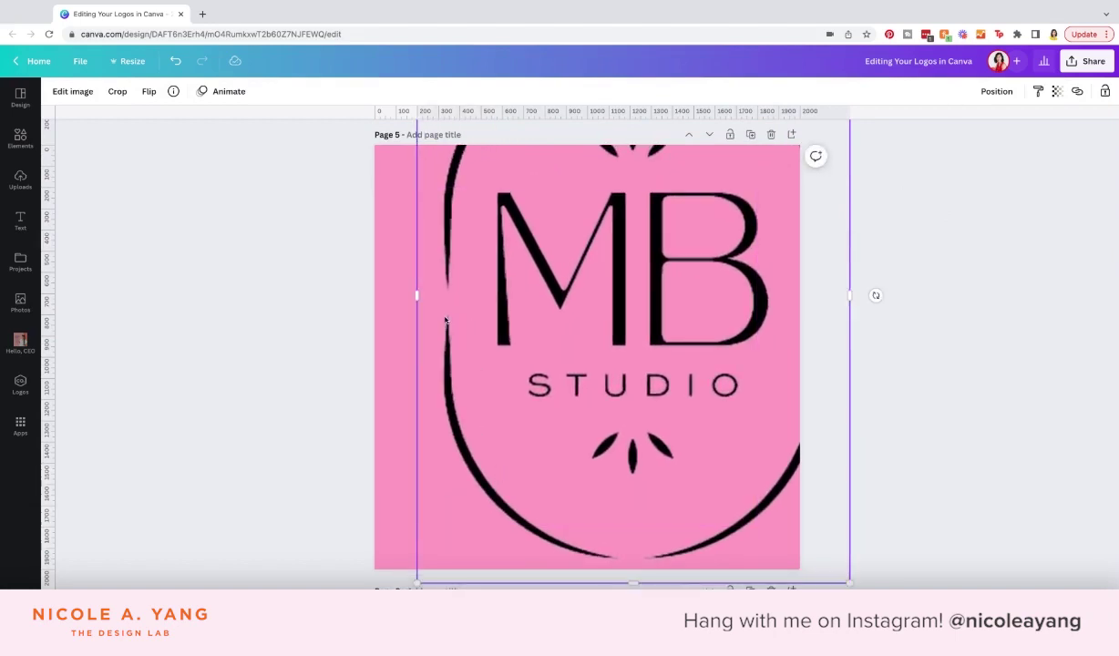
scroll(828, 204, up, 5)
drag(850, 187, 577, 550)
scroll(547, 502, down, 4)
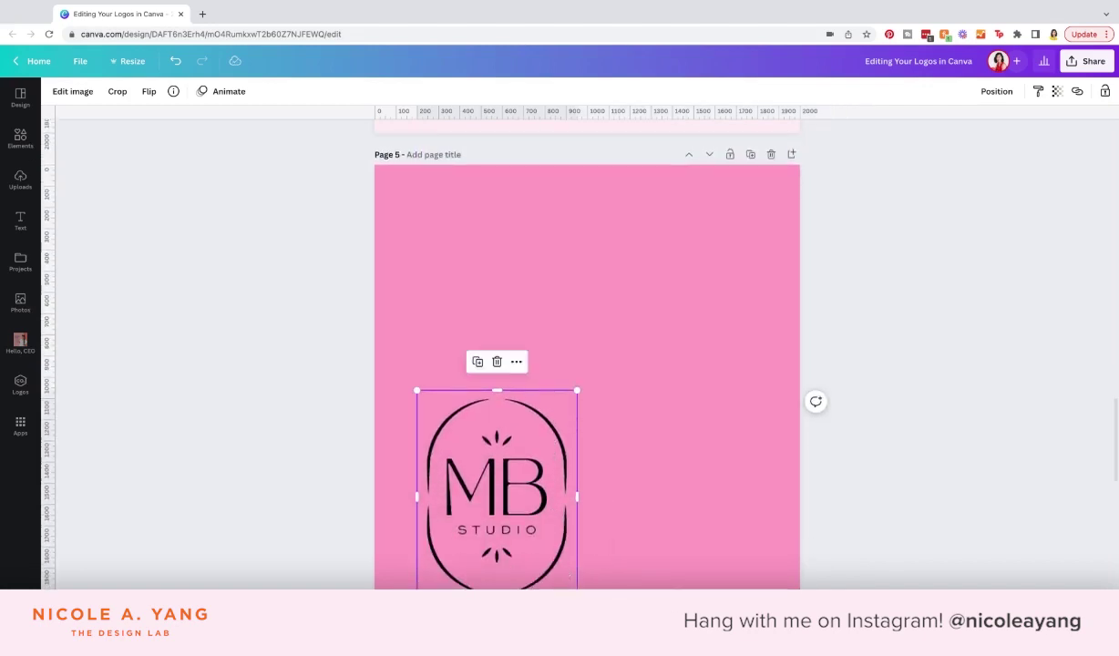
drag(567, 579, 467, 457)
drag(429, 417, 420, 234)
Deselect the logo and scroll past the Changing the Color page to blank Page 7.
click(557, 428)
scroll(559, 435, down, 1)
scroll(562, 441, down, 2)
scroll(569, 442, down, 2)
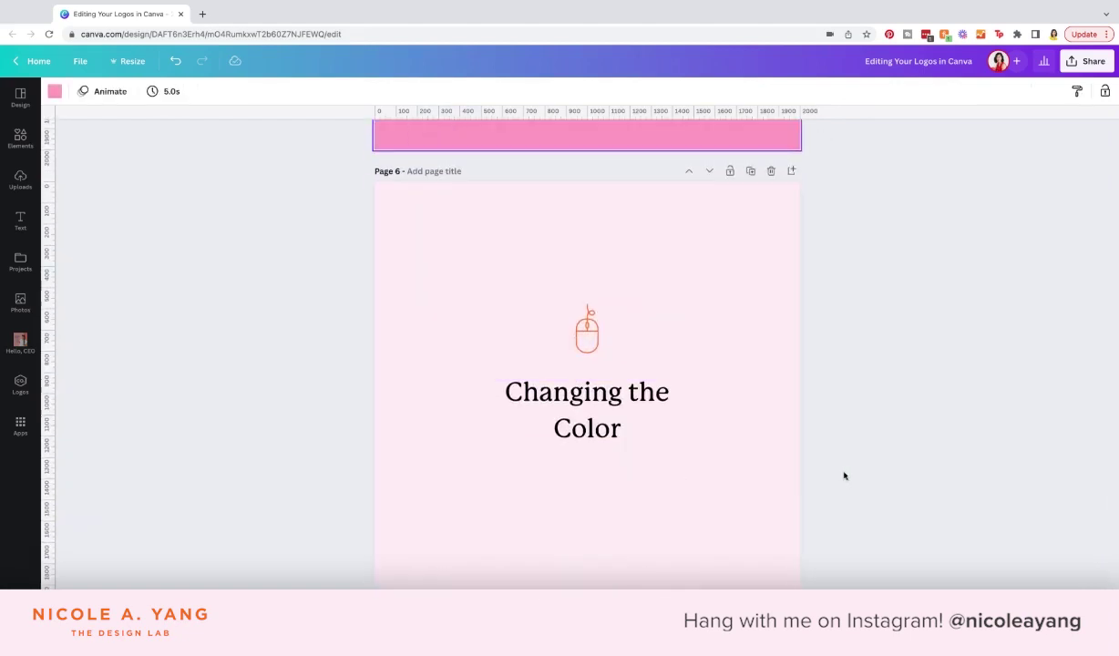
scroll(820, 485, down, 1)
scroll(822, 485, down, 1)
scroll(822, 485, down, 2)
scroll(822, 485, down, 1)
scroll(822, 485, down, 2)
scroll(822, 485, down, 2)
scroll(585, 355, down, 1)
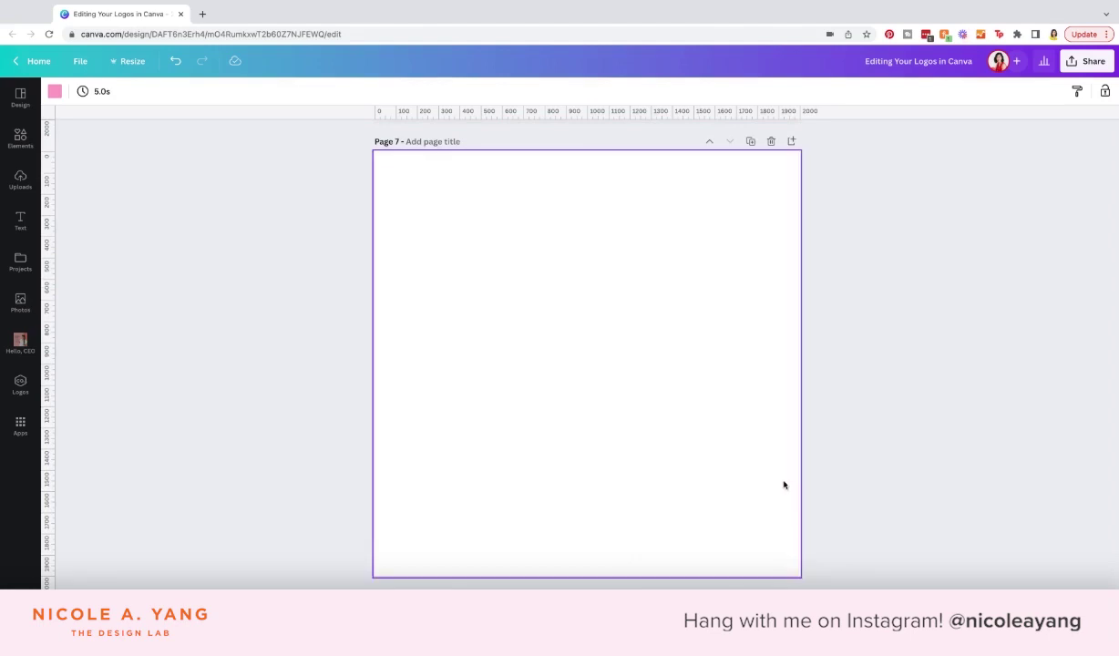
Add the MB Studio logo from Uploads to Page 7.
click(20, 179)
click(205, 233)
click(249, 376)
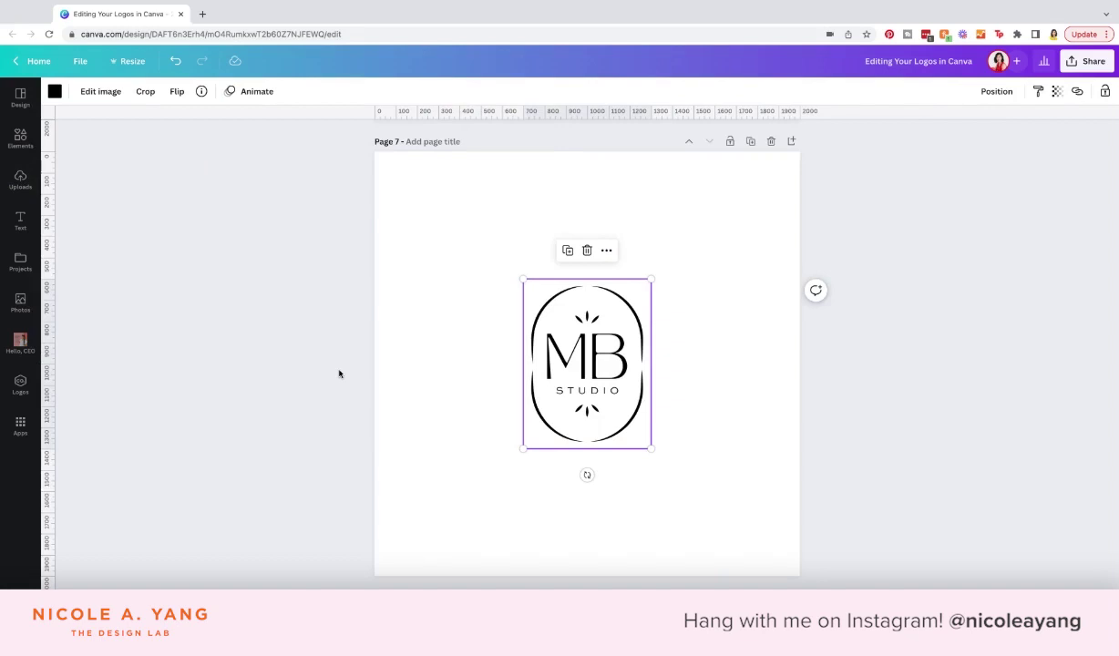
Try light pink, dark grey and light blue on the logo, settling on orange.
click(56, 92)
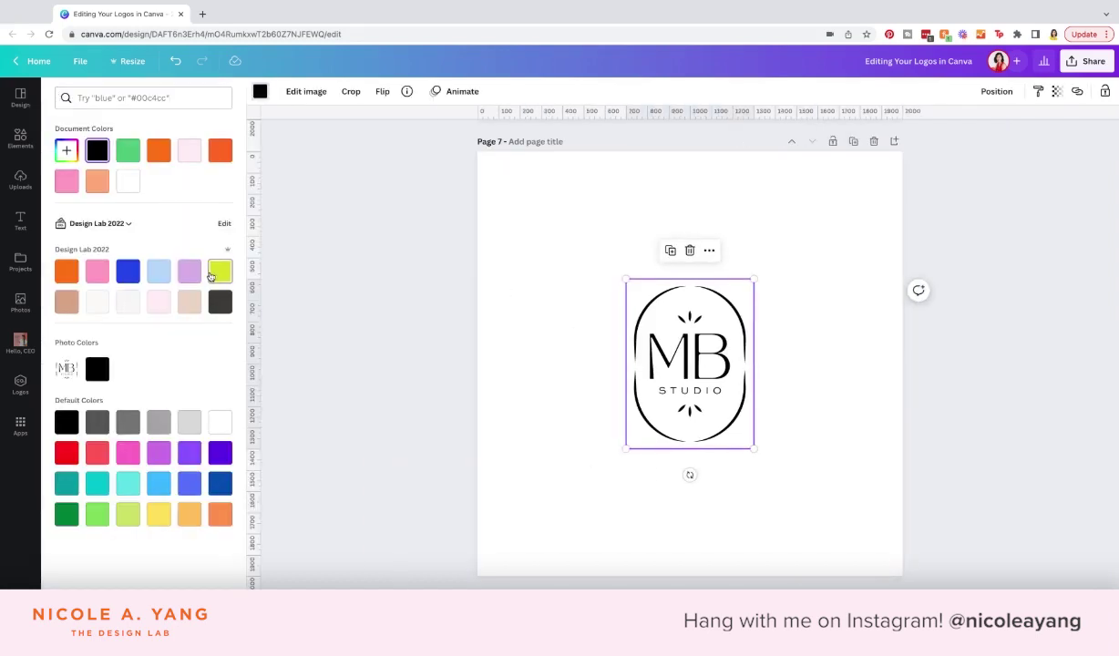
click(635, 392)
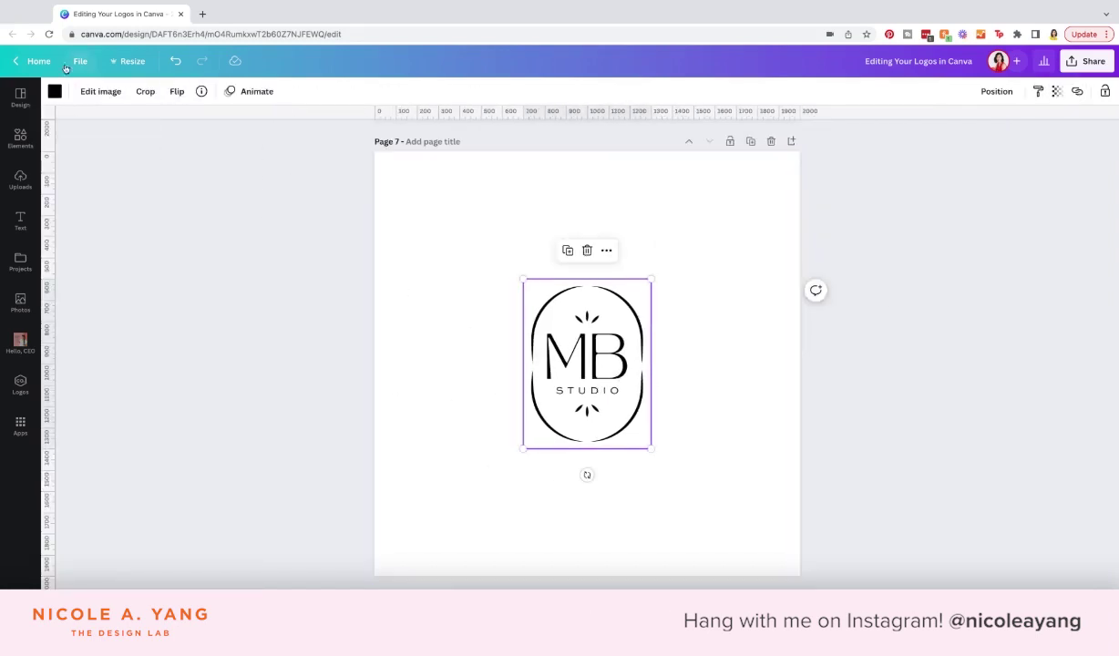
click(56, 92)
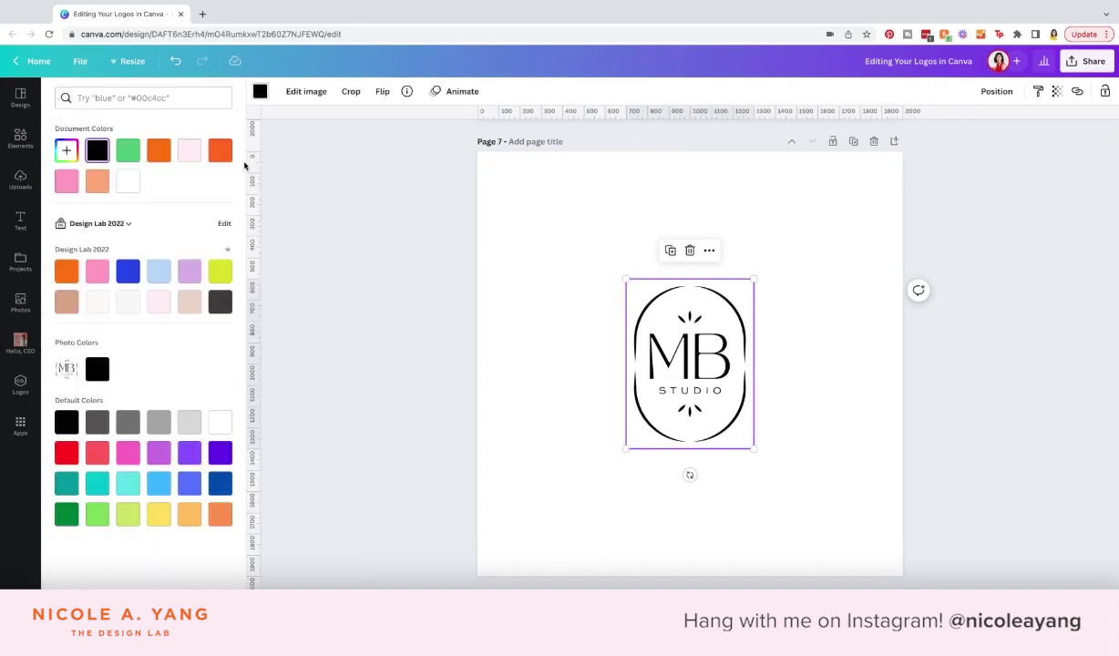
click(158, 301)
click(190, 274)
click(219, 300)
click(160, 273)
click(65, 271)
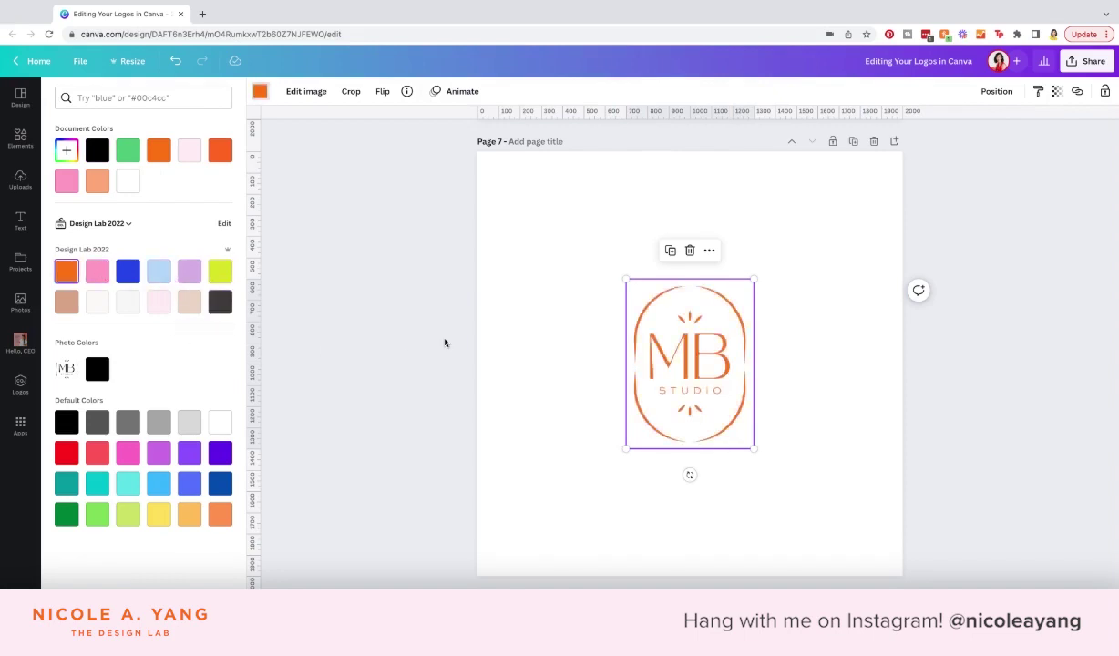
key(Escape)
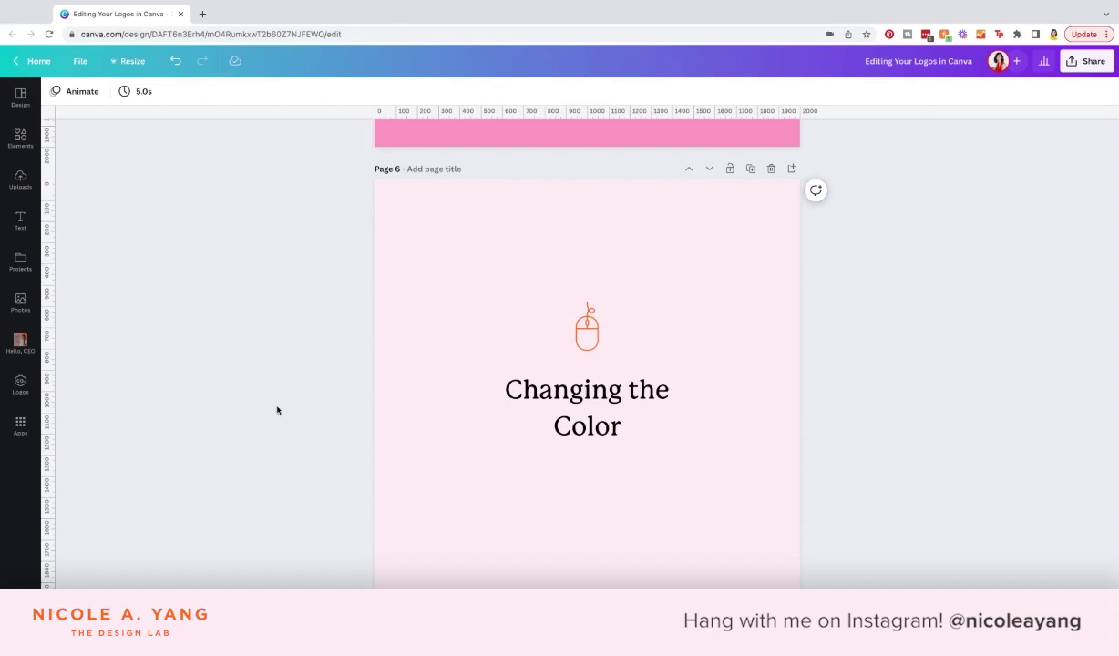
On Page 7, move the MB Studio logo left with the clementine cafe logo beside it.
scroll(279, 410, down, 2)
scroll(278, 409, down, 2)
scroll(278, 409, down, 3)
scroll(278, 409, down, 2)
drag(533, 395, 485, 428)
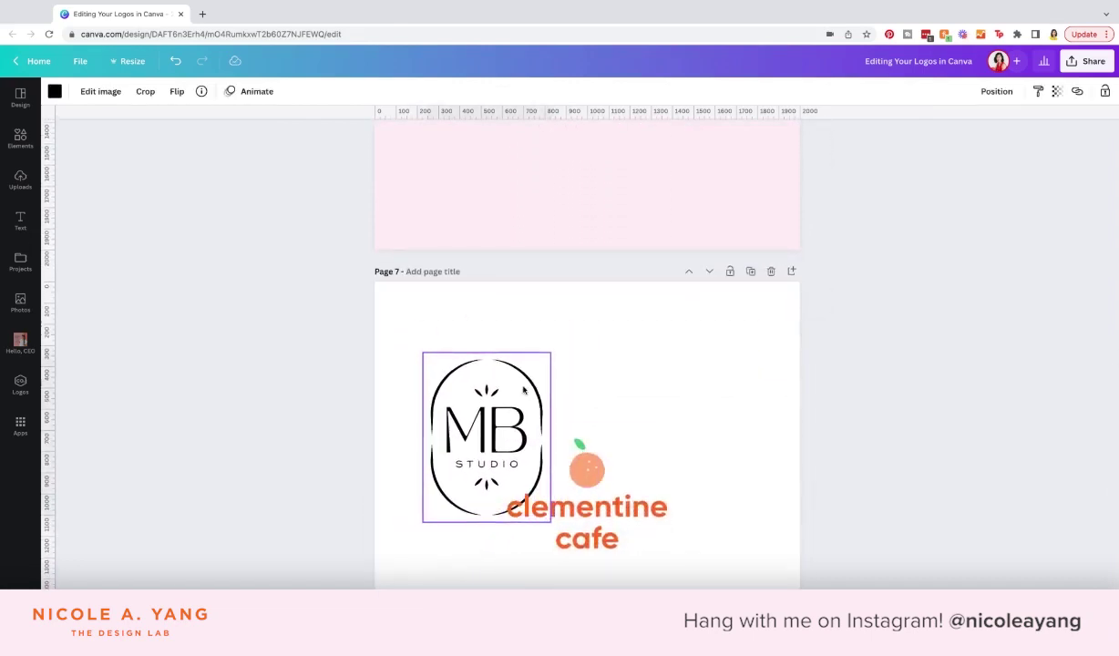
drag(510, 547, 587, 507)
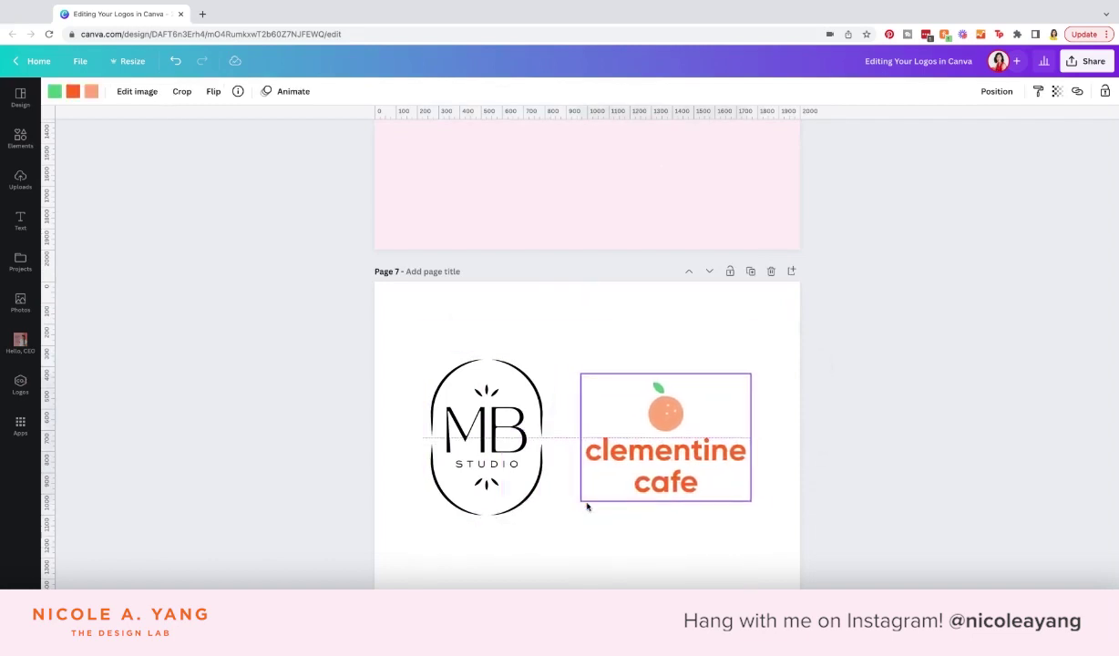
Marquee-select the MB Studio and clementine cafe logos together.
click(629, 527)
drag(502, 451, 632, 526)
scroll(537, 483, down, 1)
click(506, 517)
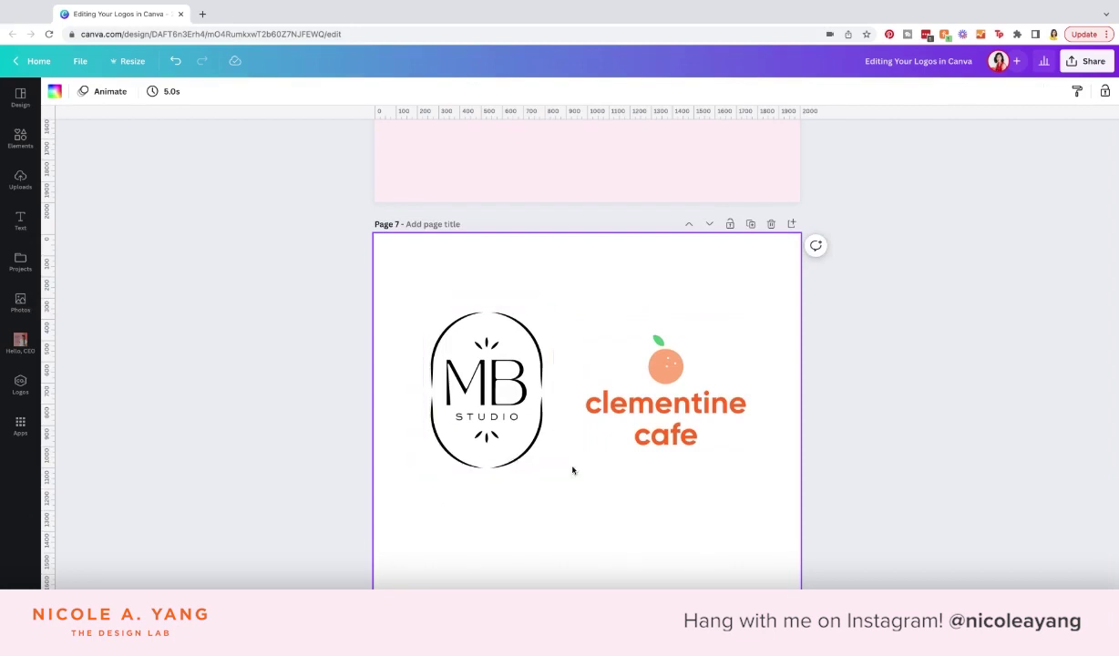
drag(475, 360, 704, 452)
Recolour the MB Studio logo from black to pale beige, after briefly trying lime green.
click(529, 521)
click(660, 406)
click(482, 445)
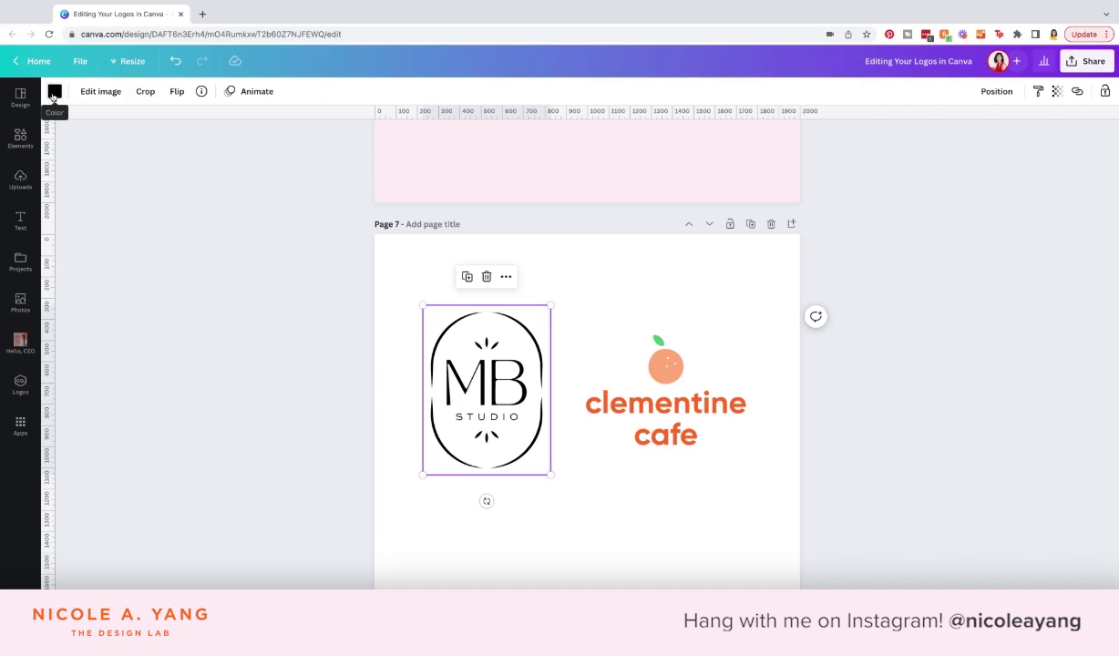
click(53, 92)
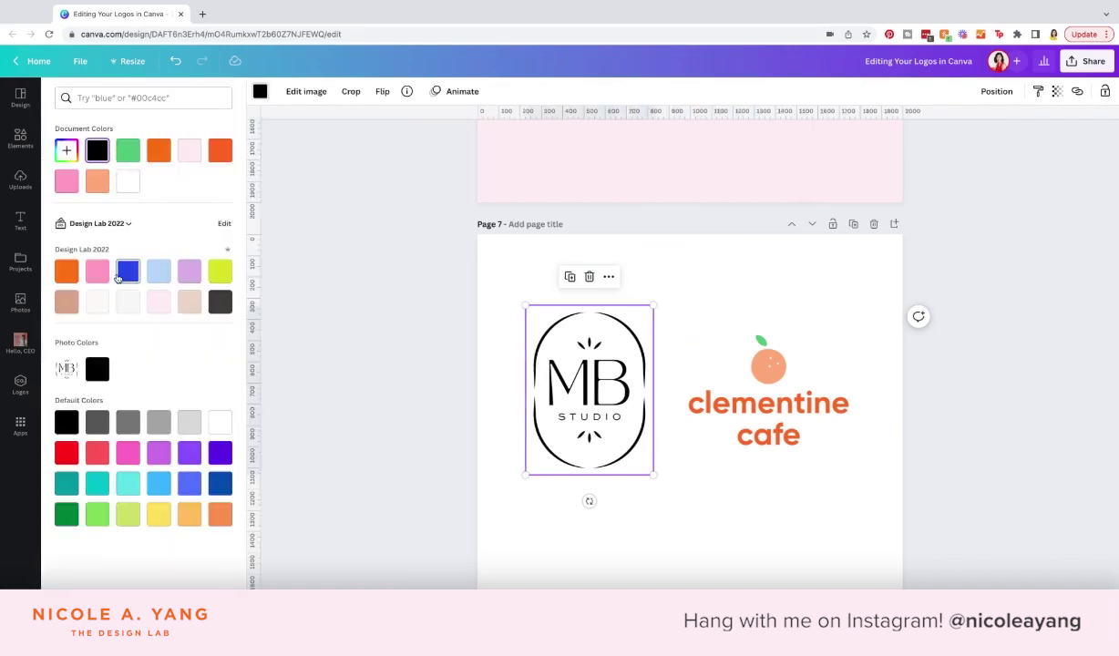
click(220, 270)
click(189, 301)
click(775, 426)
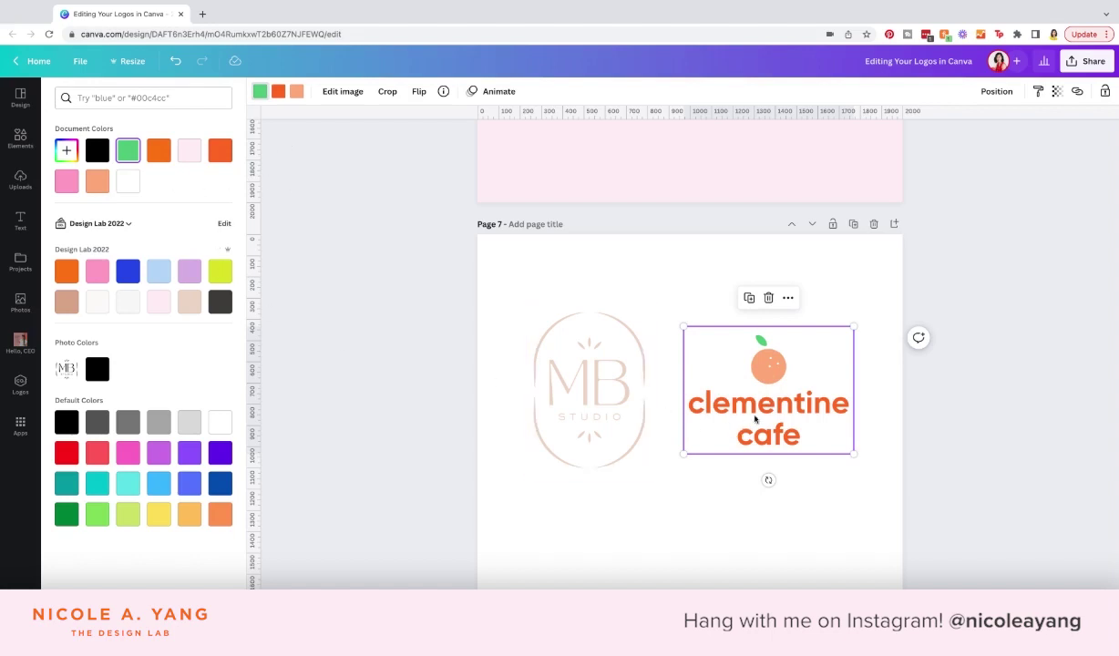
key(Escape)
Set Page 7's background colour to dark grey.
click(697, 508)
click(55, 91)
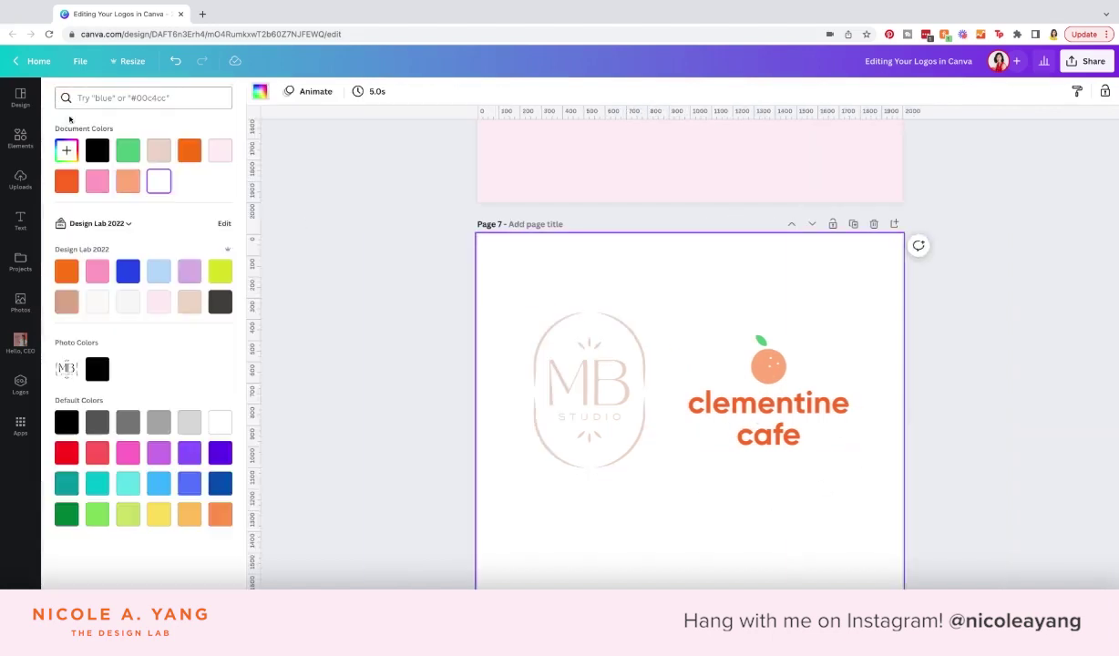
click(220, 301)
Make the clementine cafe logo's leaf, text and orange fruit all white.
click(734, 383)
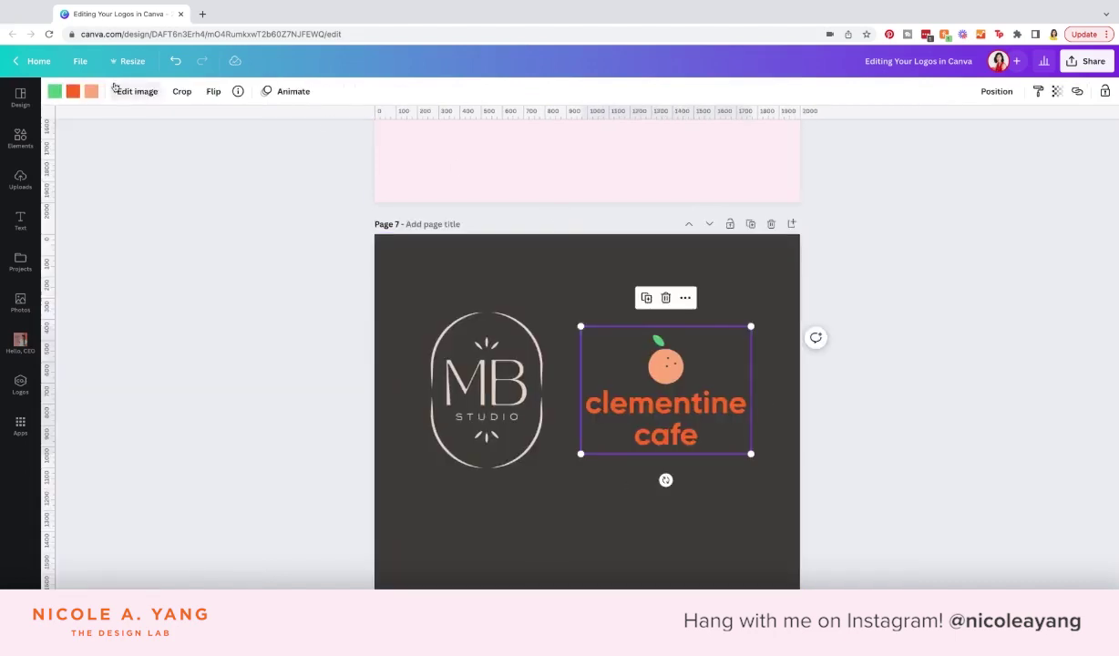
click(56, 91)
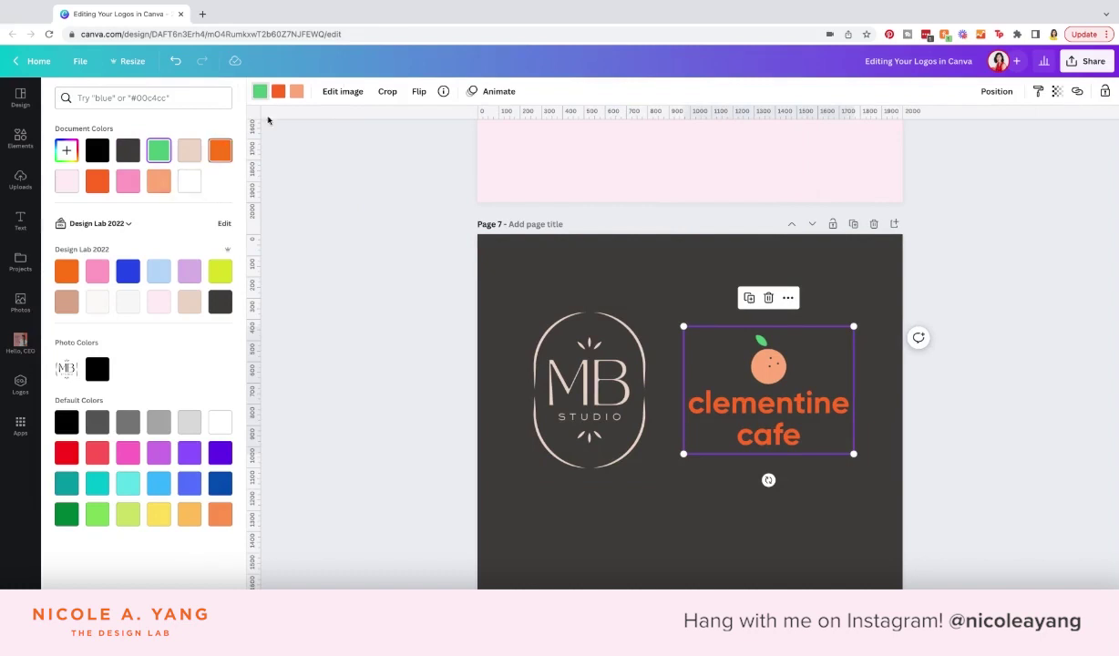
click(189, 181)
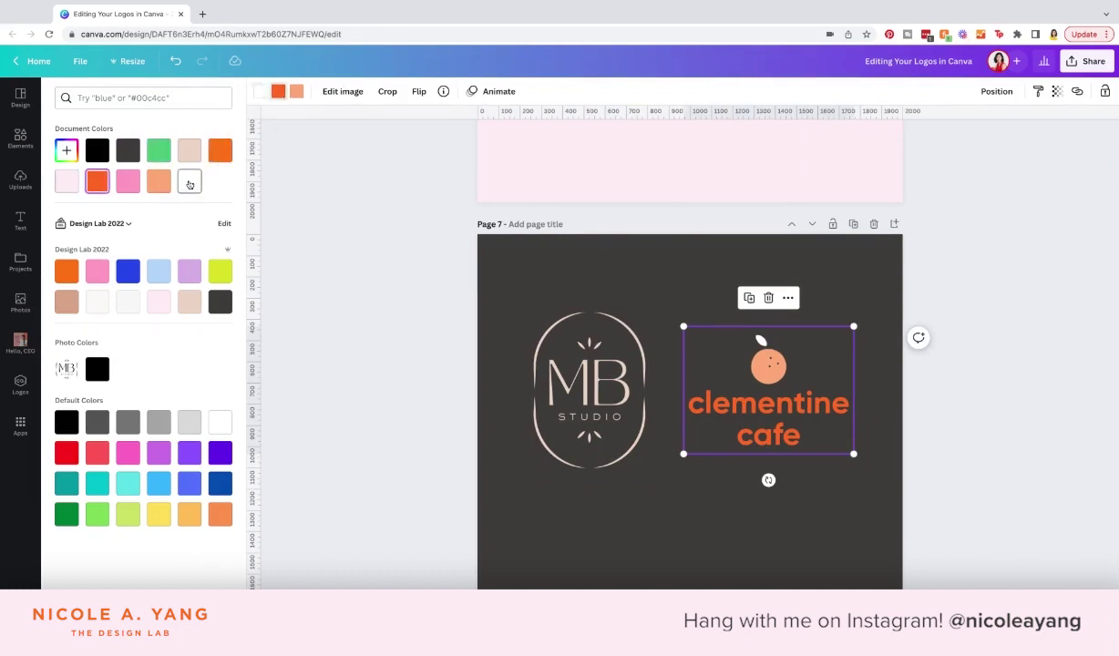
click(190, 182)
click(296, 91)
click(190, 182)
click(810, 569)
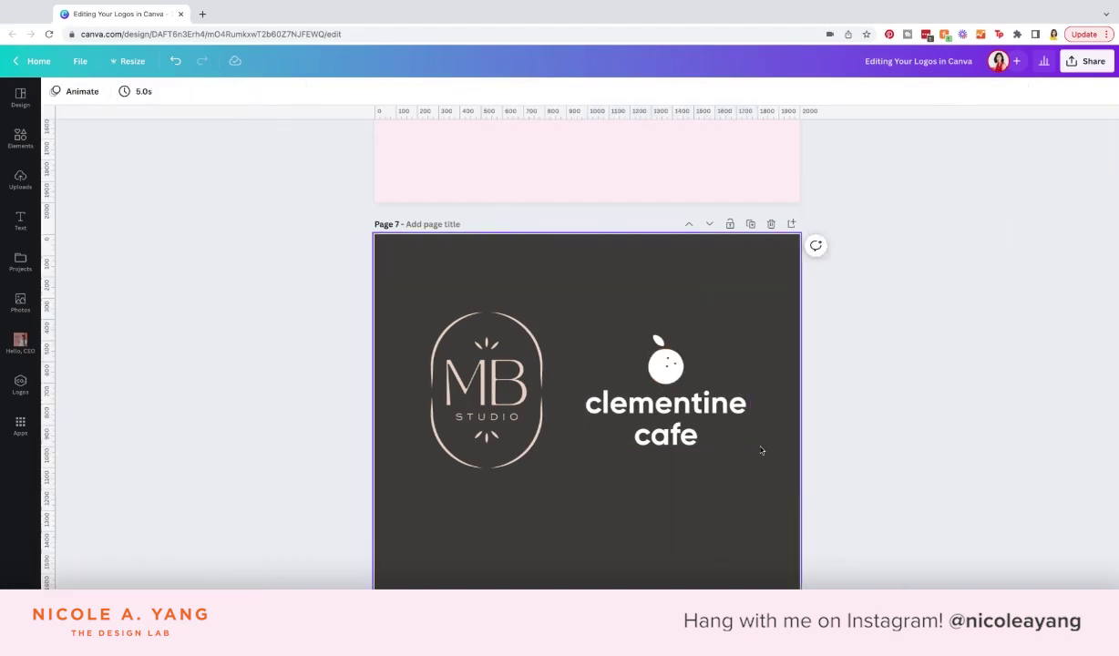
click(719, 404)
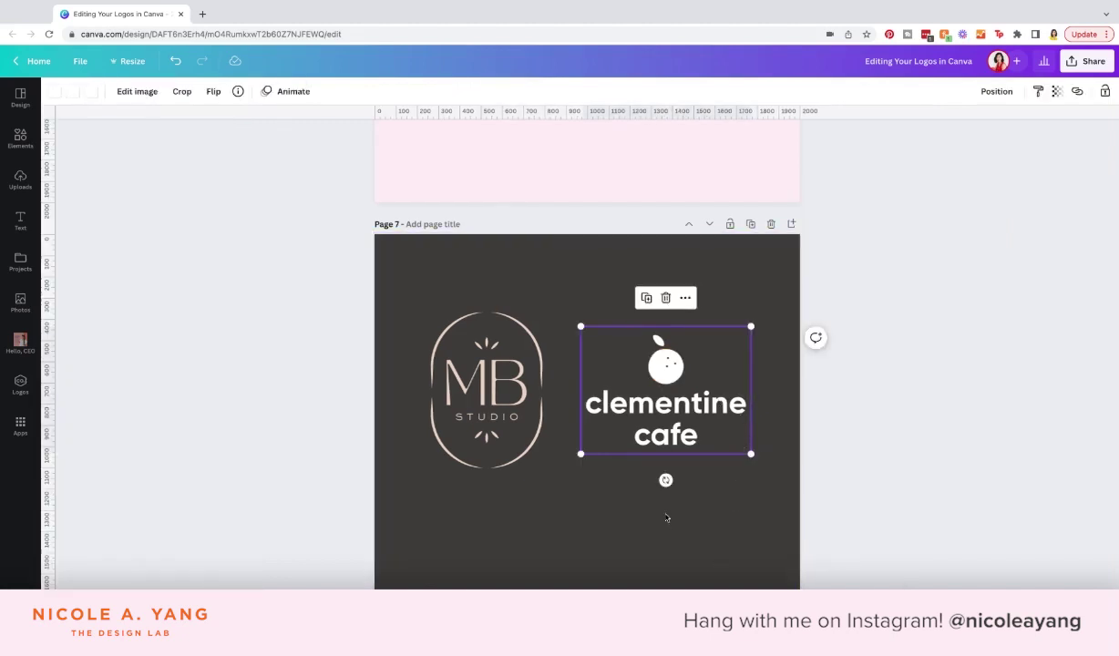
click(575, 514)
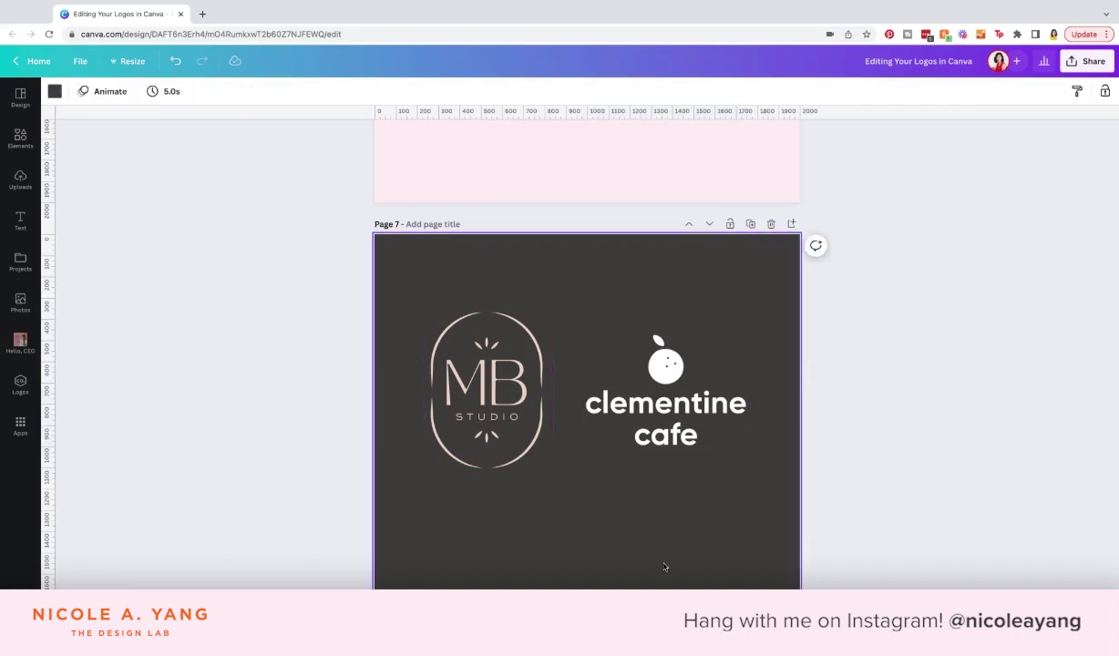
Fill Page 8's background with lavender.
scroll(688, 525, down, 2)
scroll(688, 526, down, 3)
click(583, 453)
scroll(571, 455, down, 2)
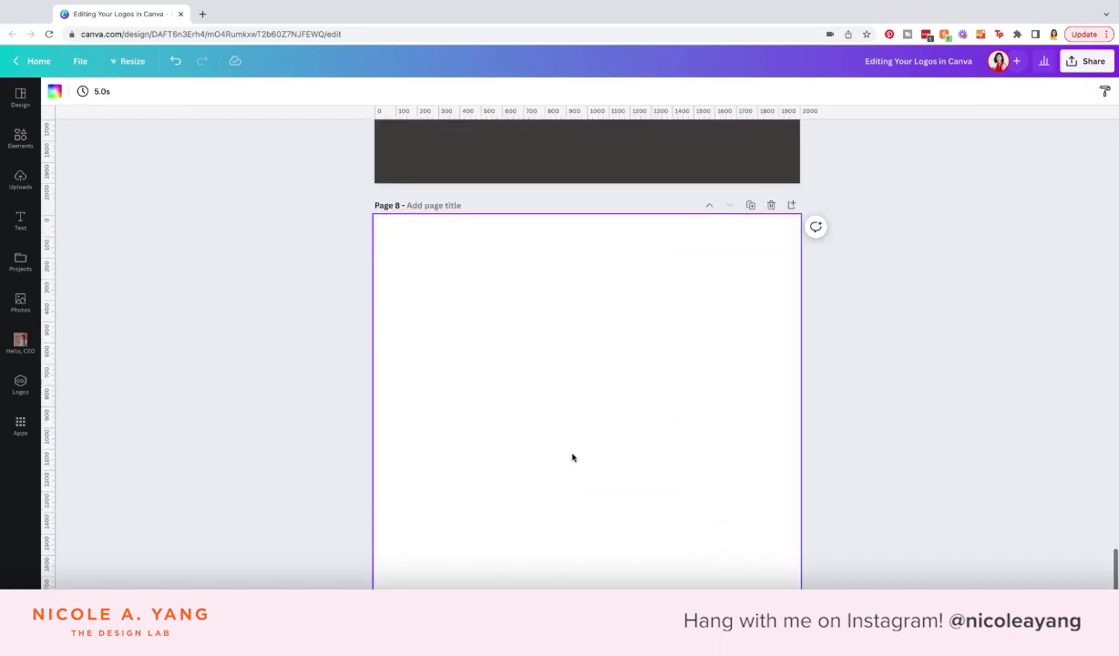
click(55, 91)
click(187, 272)
click(387, 334)
Add the MB Studio logo from Uploads to Page 8.
click(19, 138)
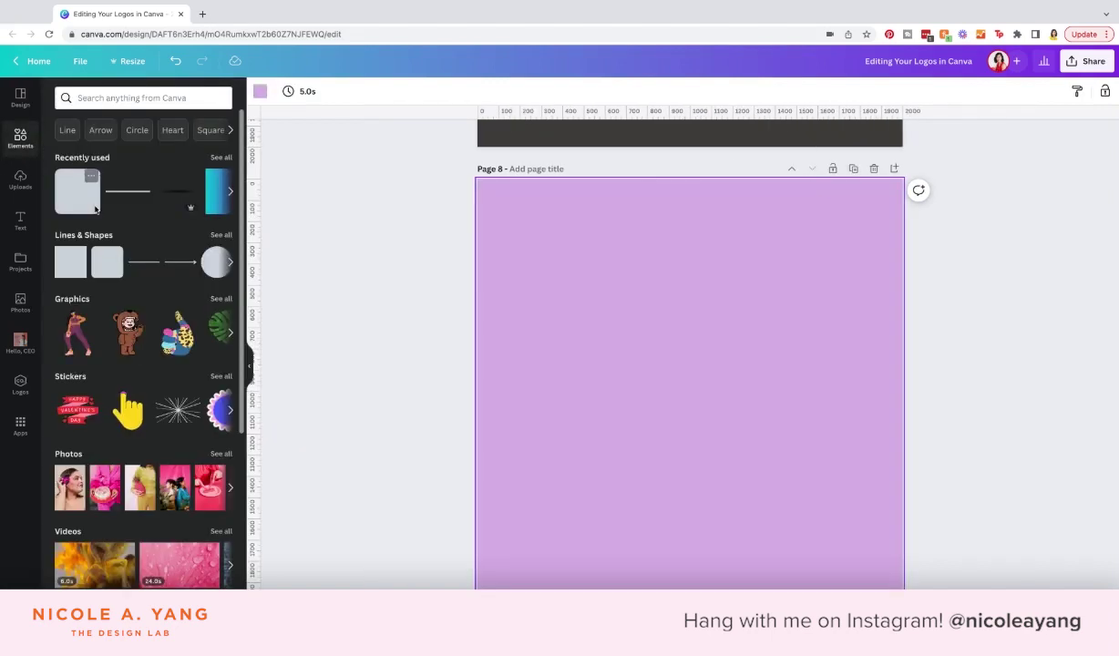
click(20, 182)
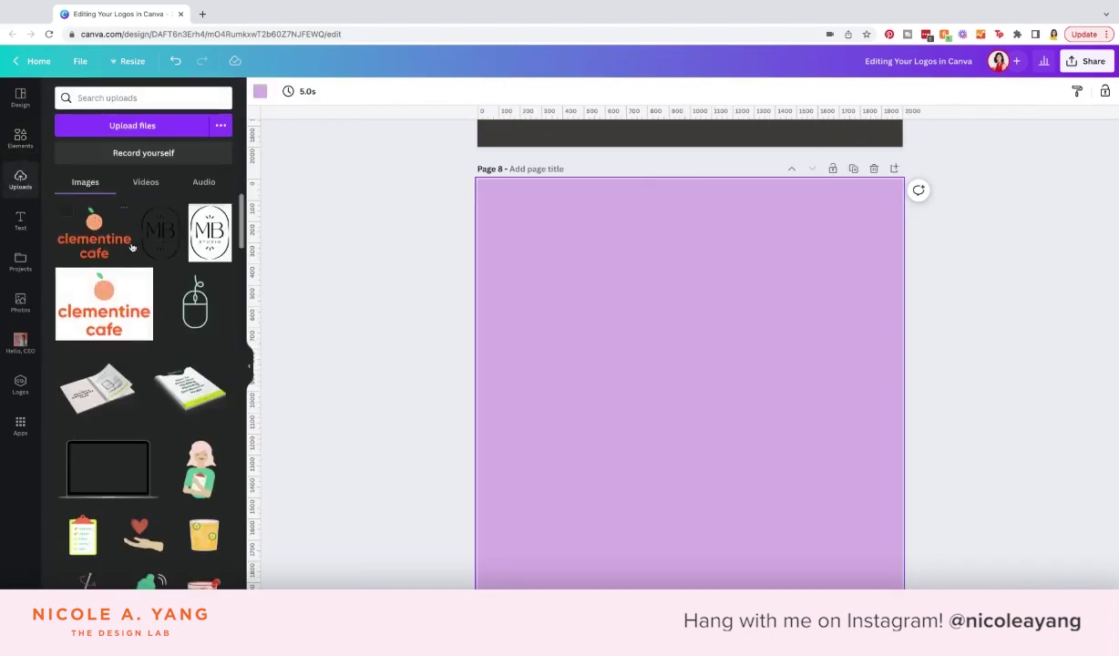
click(210, 232)
click(785, 437)
click(250, 369)
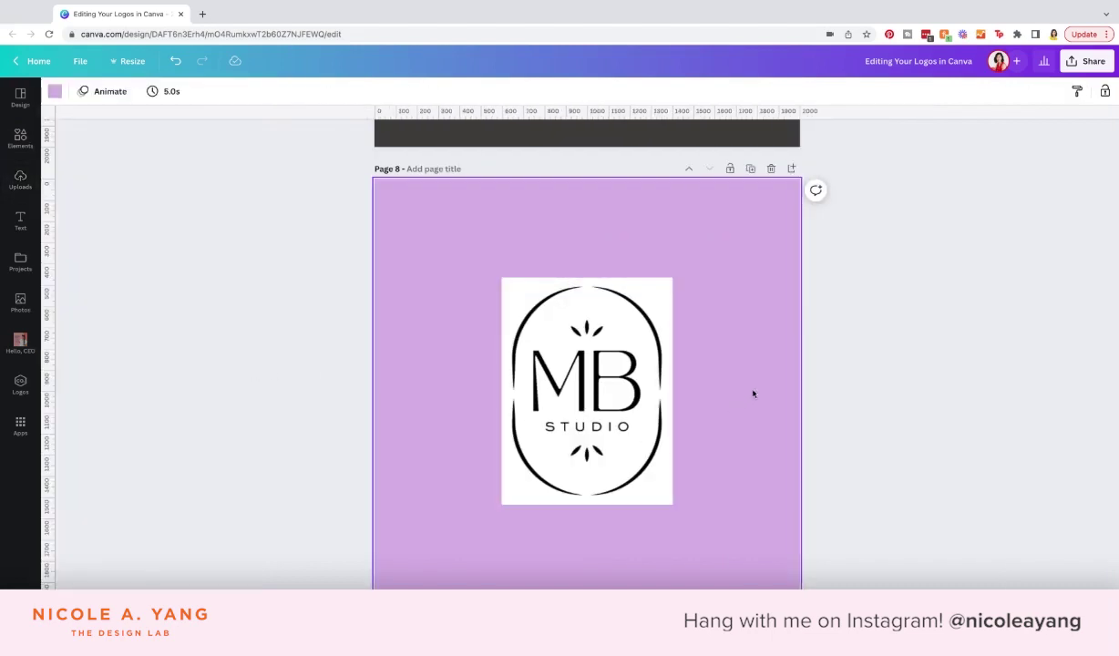
Shrink the MB Studio logo and centre it at the top of Page 8.
click(655, 502)
drag(671, 503, 523, 312)
click(501, 273)
drag(443, 255, 593, 252)
click(599, 332)
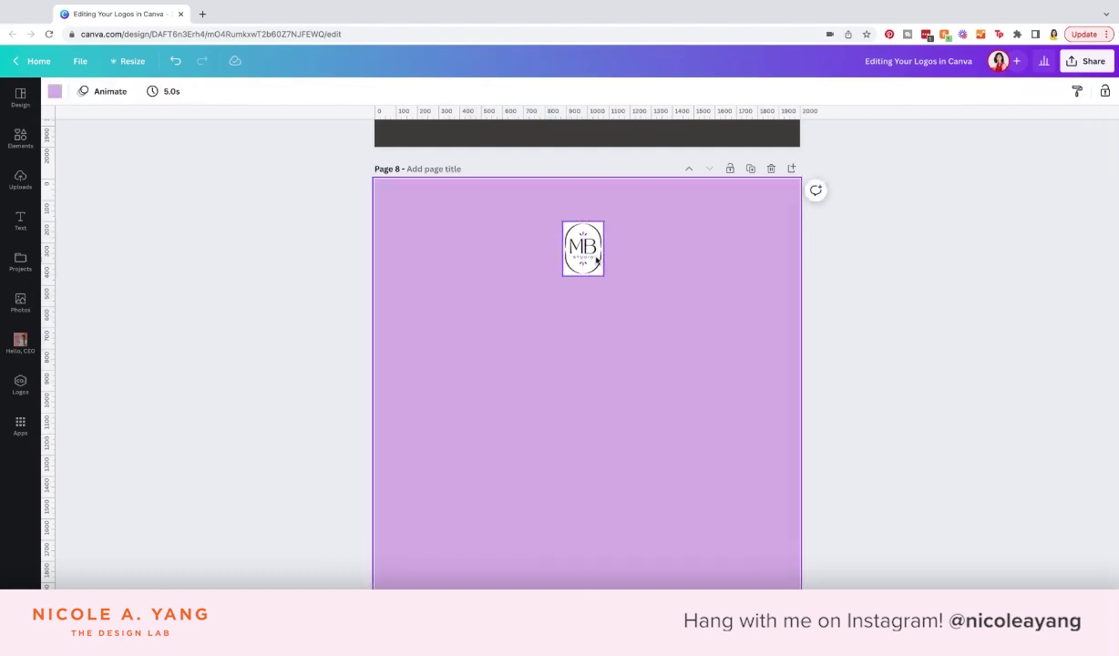
click(20, 138)
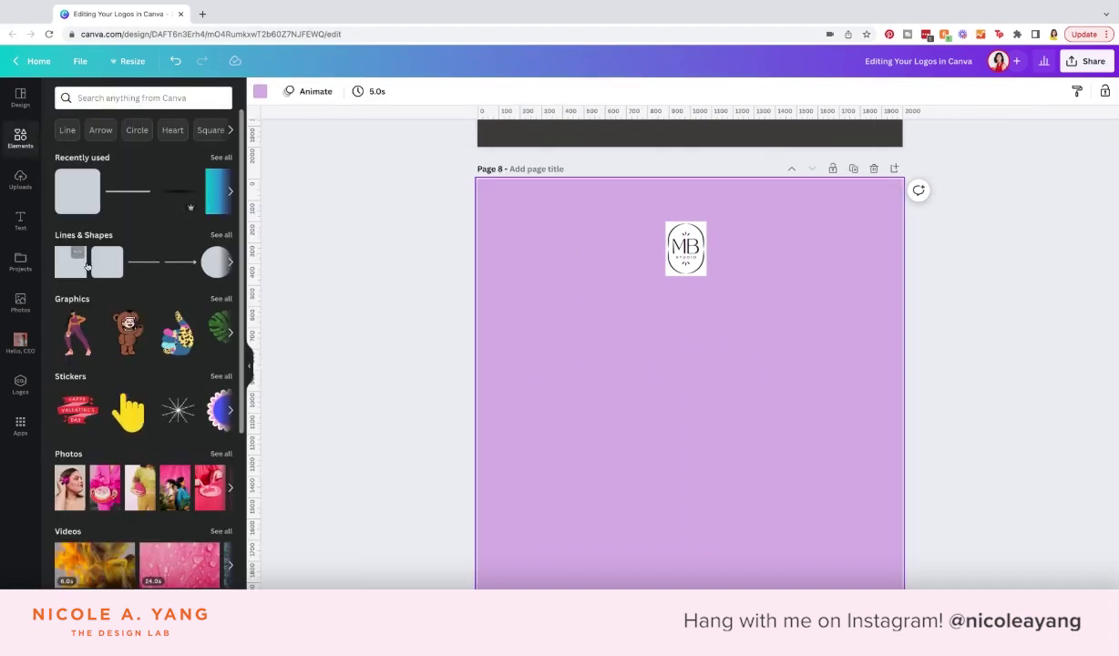
Add a white circle over the MB logo and send it behind the logo.
click(212, 264)
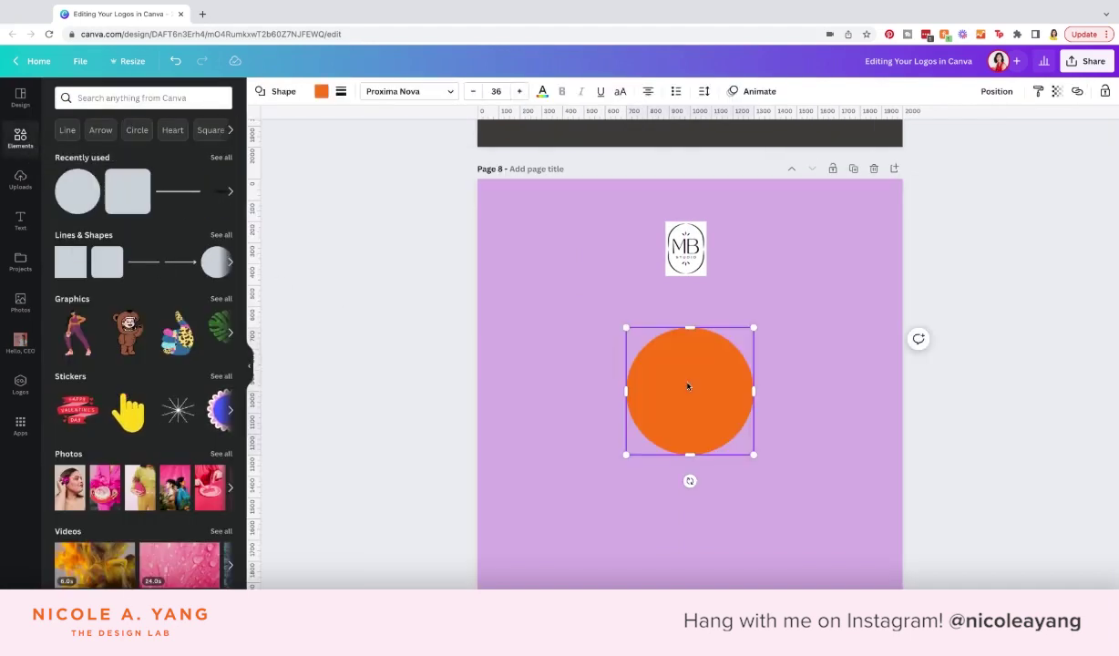
click(320, 92)
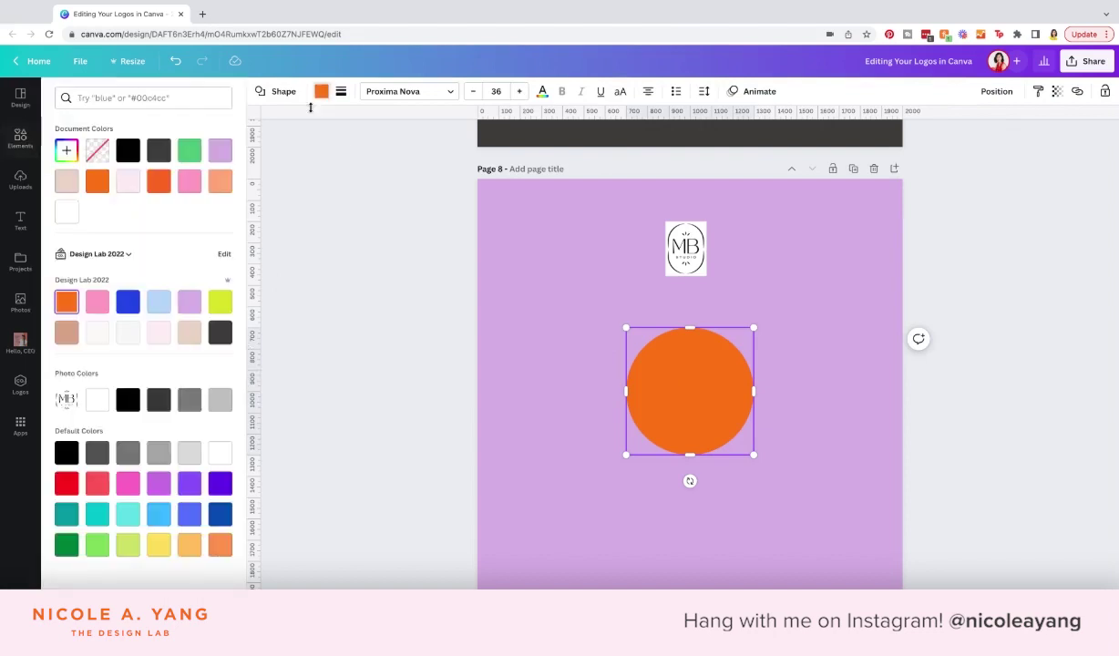
click(66, 211)
drag(709, 389, 709, 253)
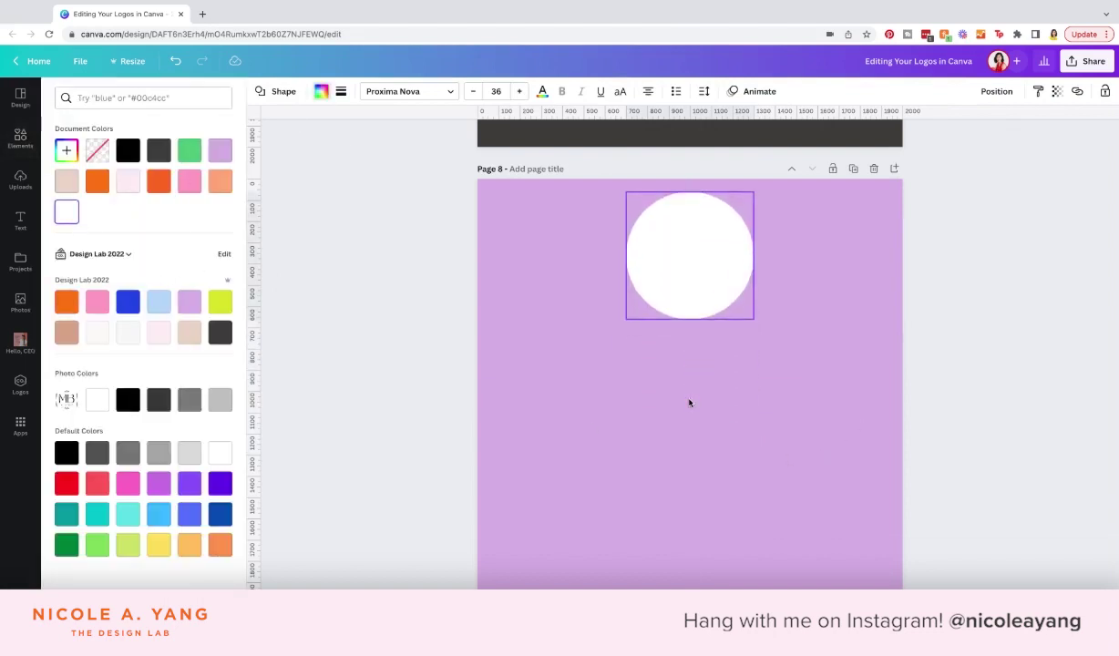
click(996, 91)
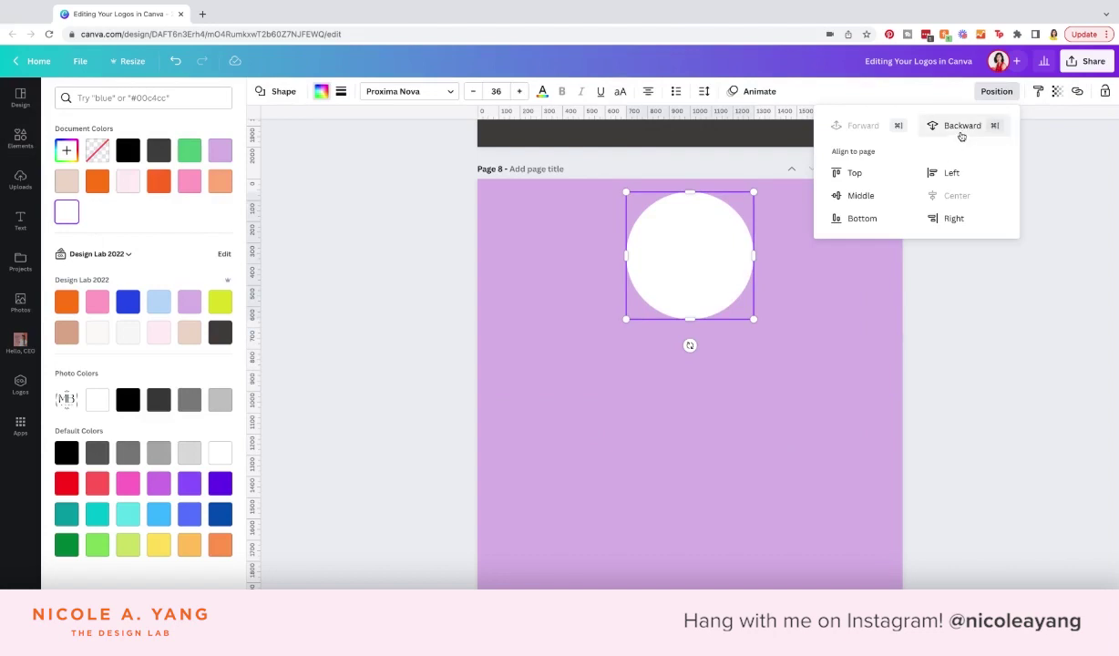
click(963, 132)
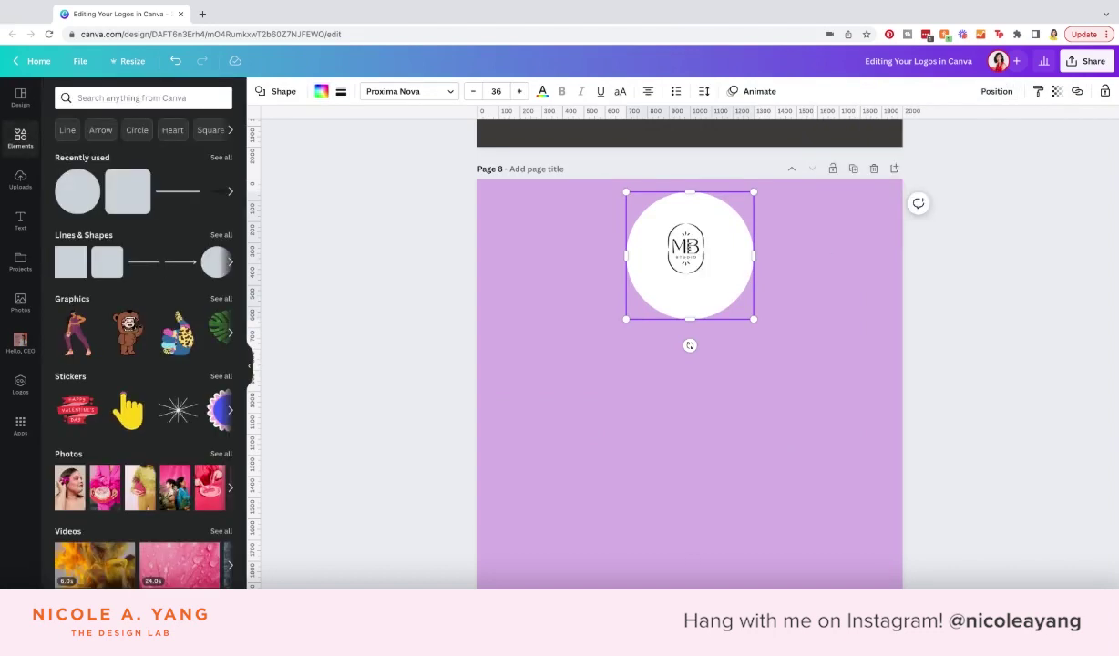
Enlarge the MB logo and centre it inside the white circle.
click(703, 229)
mouse_move(708, 223)
mouse_down()
mouse_move(716, 209)
mouse_move(690, 249)
mouse_move(731, 335)
mouse_up()
shift+click(737, 257)
click(1015, 91)
click(776, 350)
click(729, 323)
key(Escape)
Shrink the circled logo and move it toward the lower-left of Page 8.
click(729, 319)
drag(748, 270, 730, 290)
click(759, 349)
drag(708, 373, 690, 354)
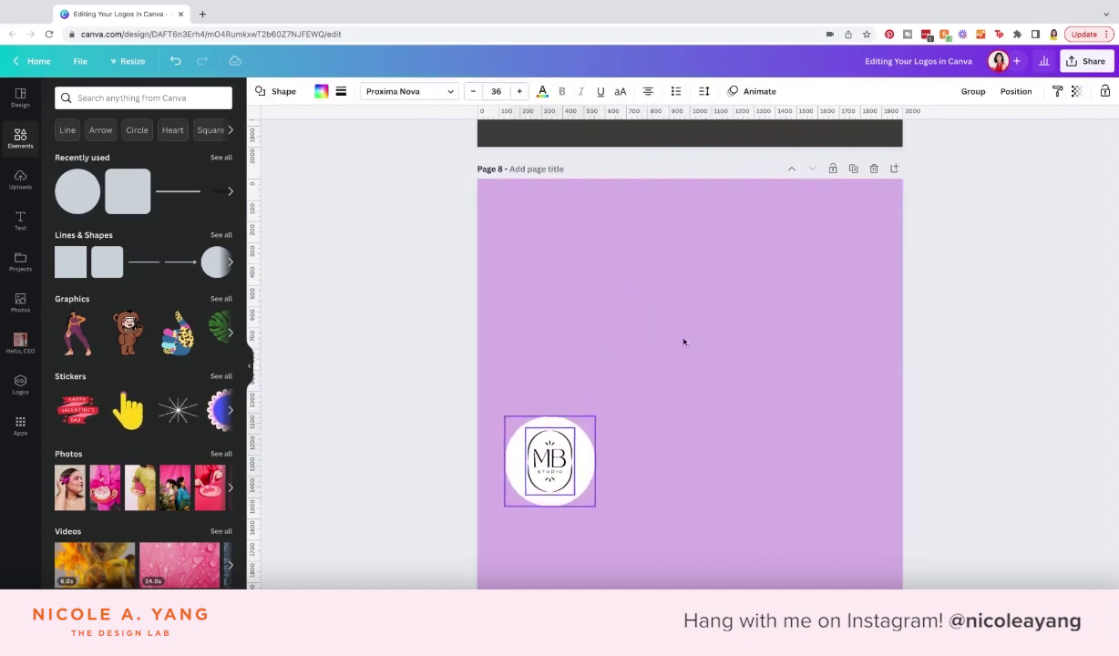
drag(710, 269, 655, 334)
mouse_move(561, 509)
mouse_down()
mouse_move(535, 542)
mouse_move(680, 558)
mouse_up()
click(621, 549)
click(783, 483)
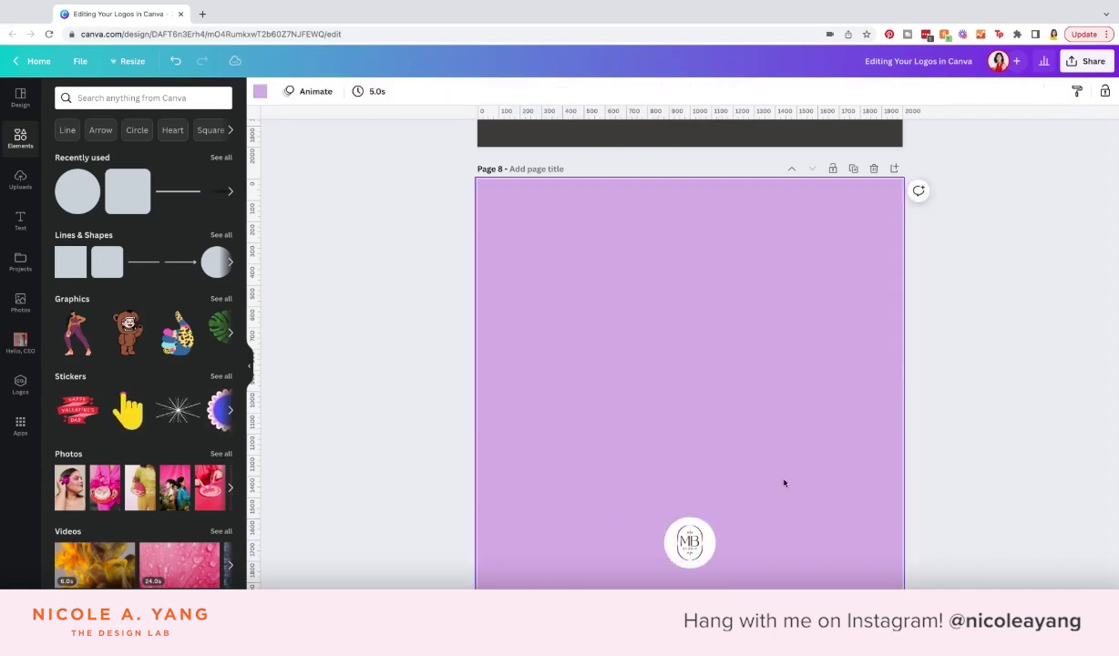
Enlarge the logo circle, then pull the white circle up away from the logo.
click(705, 545)
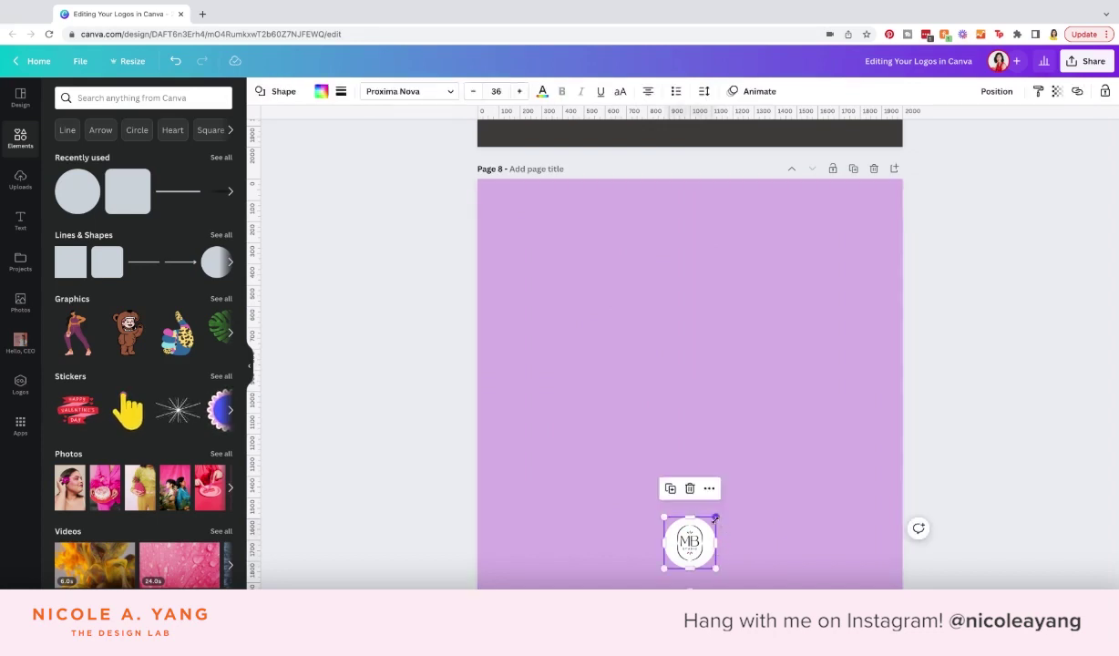
drag(715, 519, 729, 506)
click(767, 549)
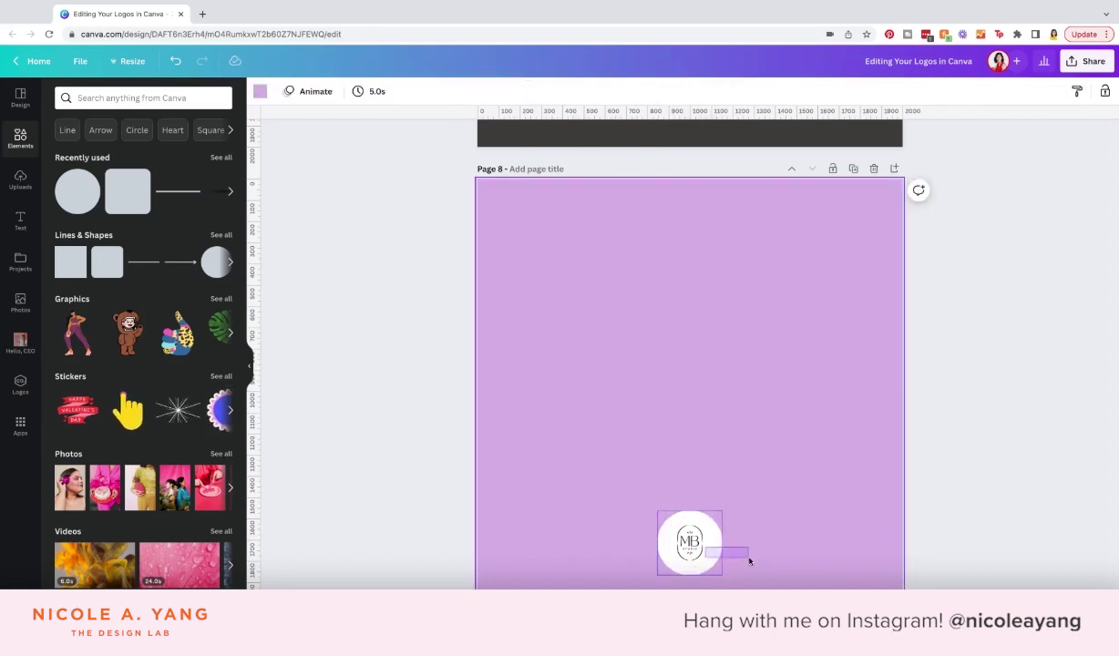
click(707, 547)
click(718, 466)
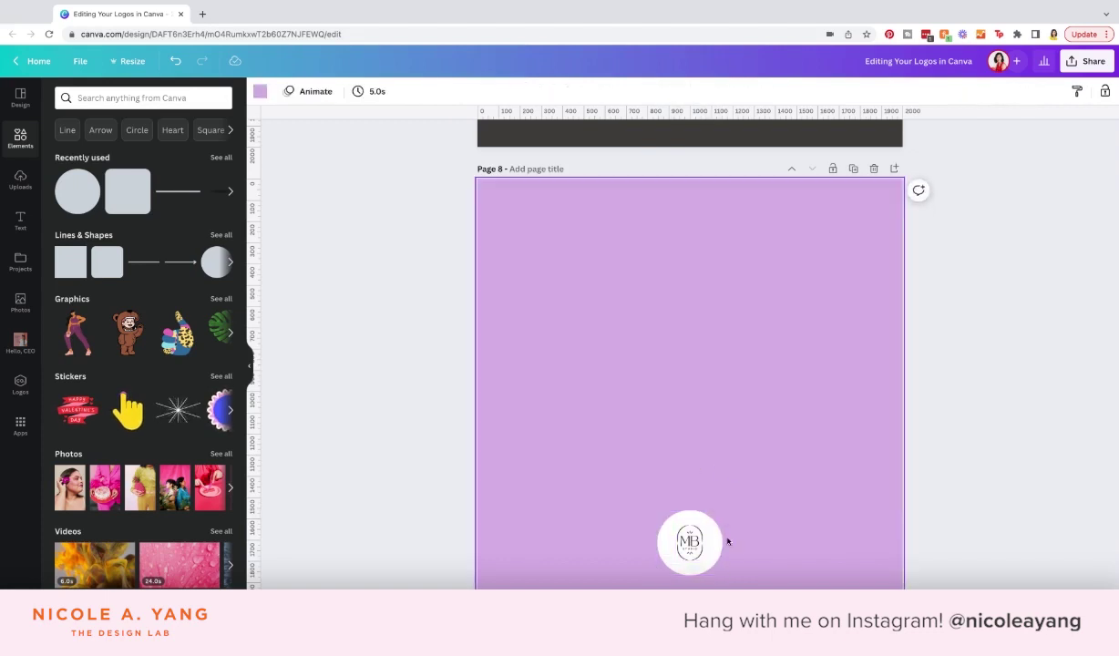
drag(719, 544, 732, 392)
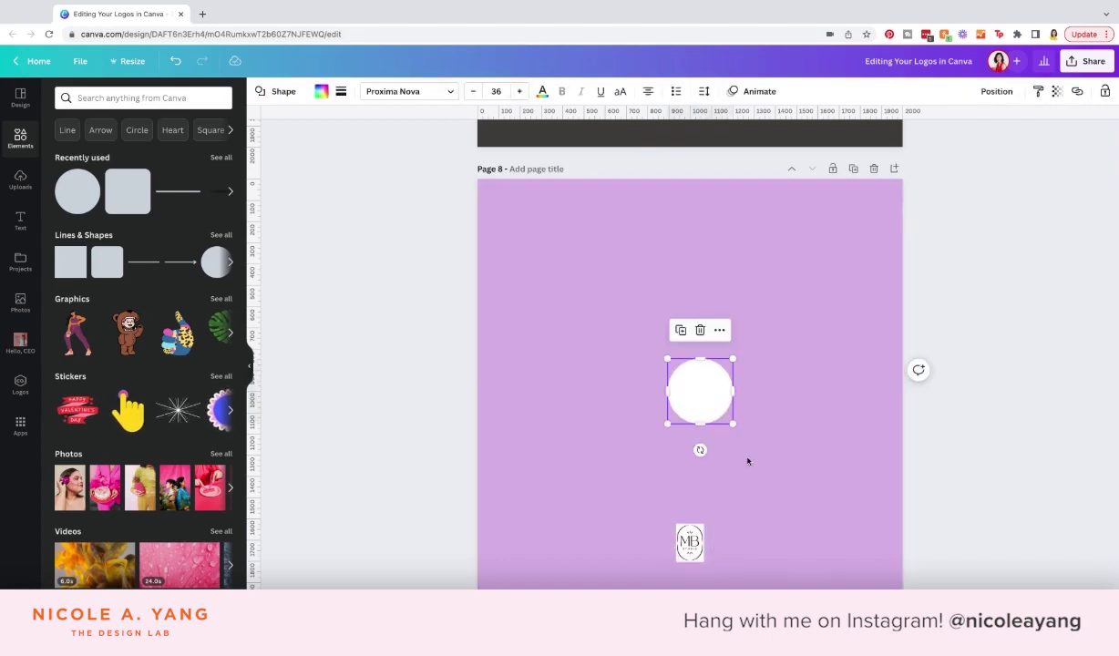
Delete the white circle and add a banner shape from Lines & Shapes.
key(ctrl+z)
click(689, 481)
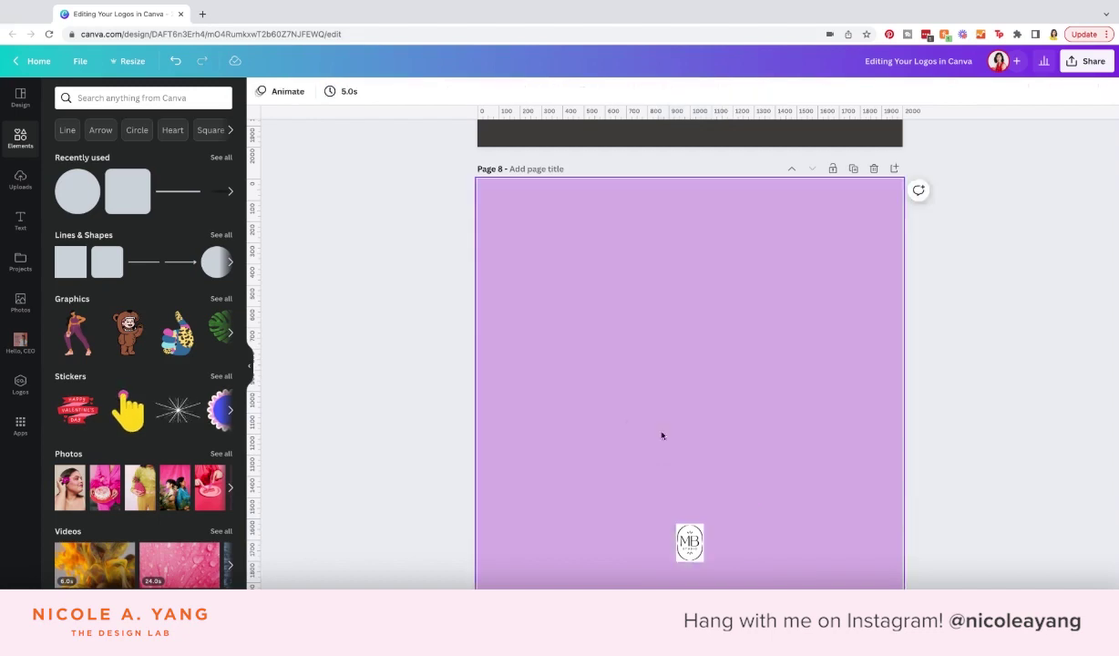
click(221, 235)
scroll(189, 389, down, 2)
scroll(189, 389, down, 3)
scroll(189, 389, down, 3)
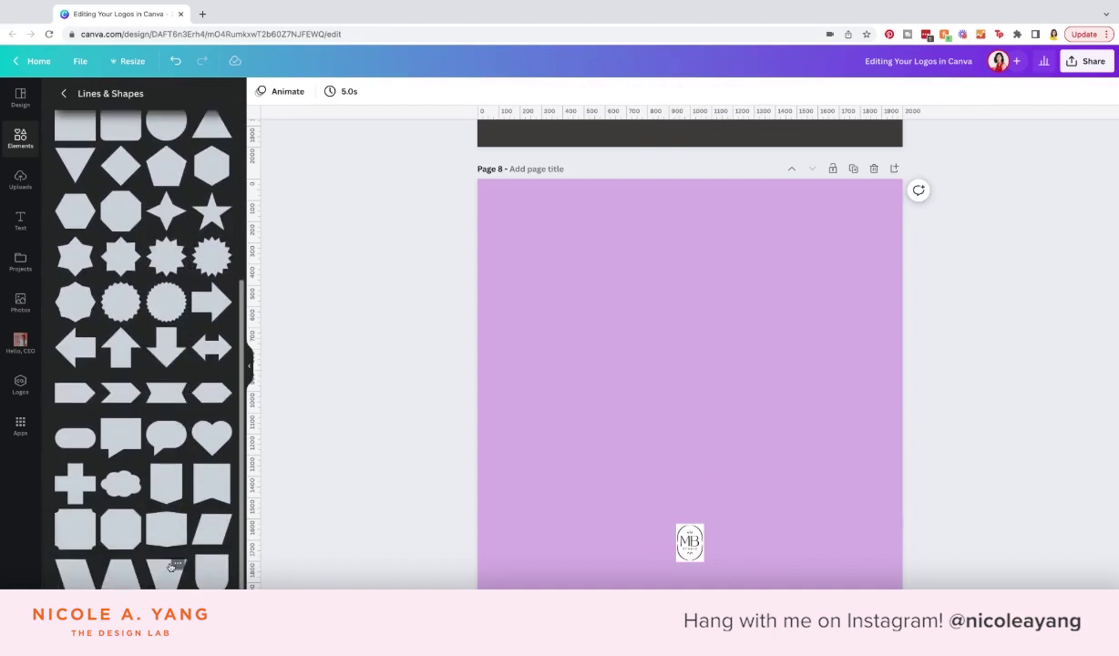
click(219, 487)
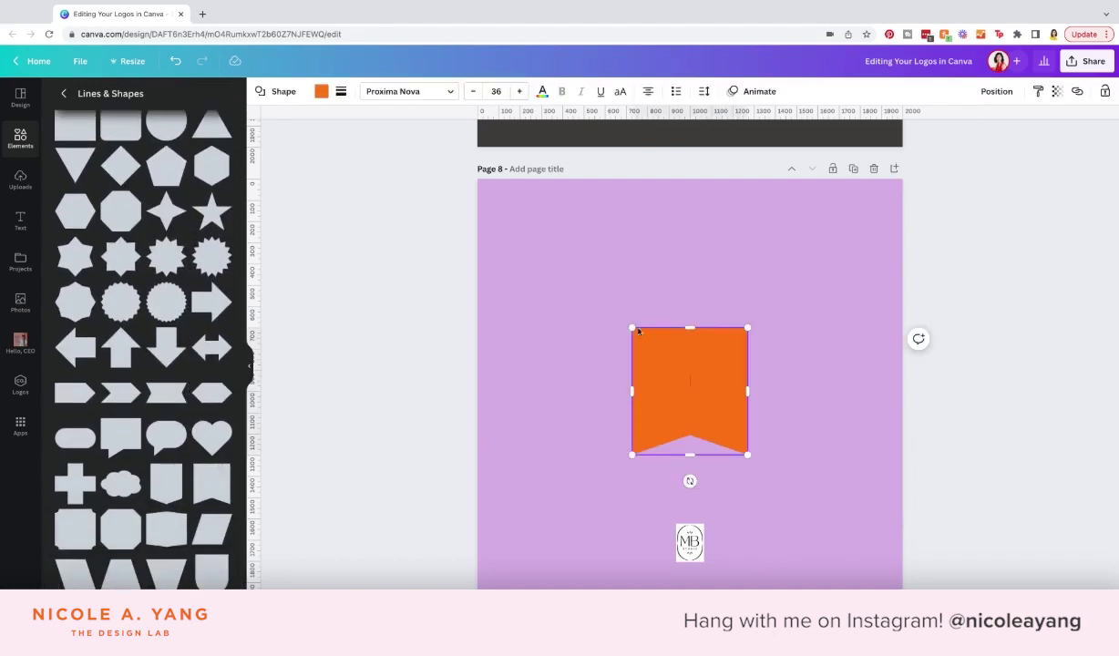
Move the banner to Page 8's top-left edge, resize it and colour it white.
drag(645, 340, 520, 192)
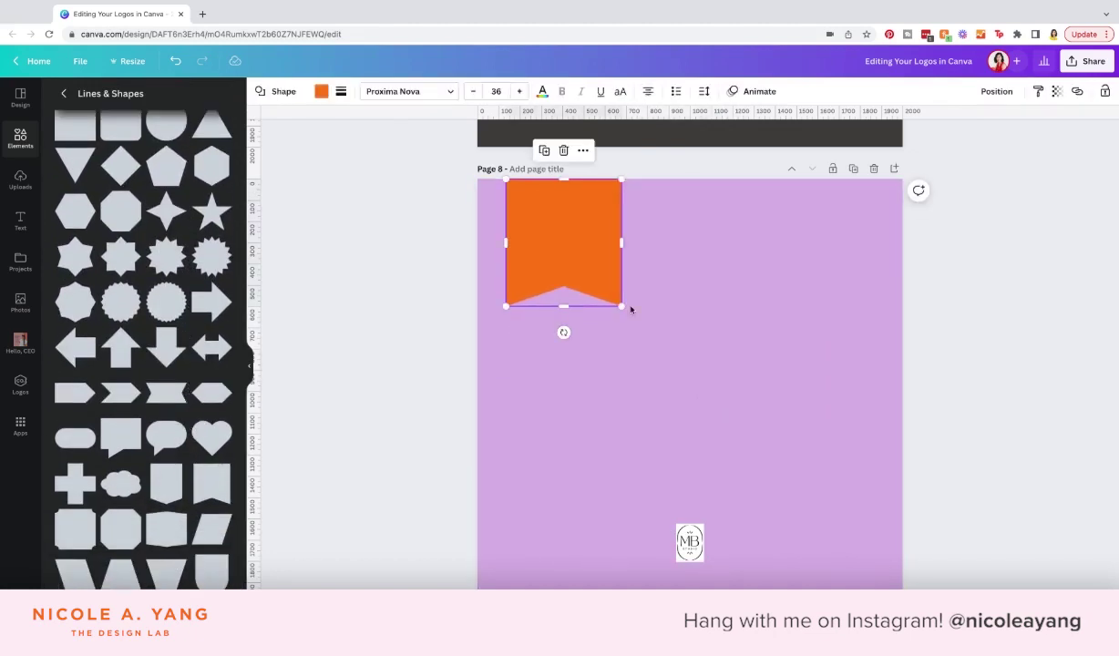
mouse_move(622, 306)
mouse_down()
mouse_move(560, 239)
mouse_move(535, 271)
mouse_up()
click(322, 91)
click(67, 210)
Place the MB logo on the banner, bring it forward and enlarge it.
drag(690, 542, 547, 213)
click(996, 91)
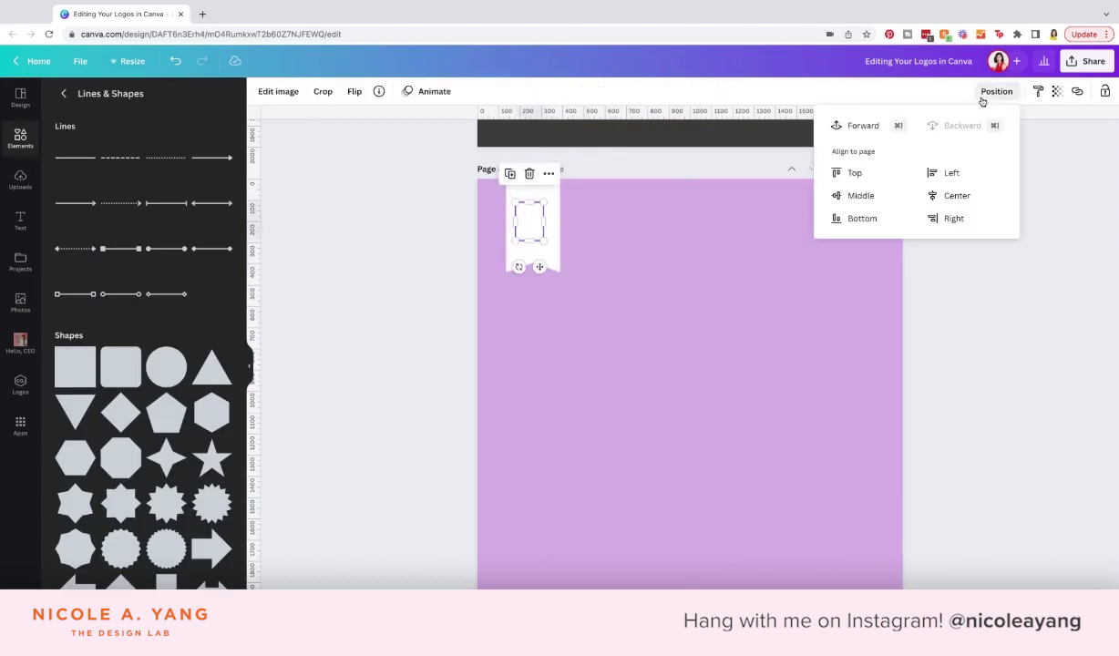
click(873, 127)
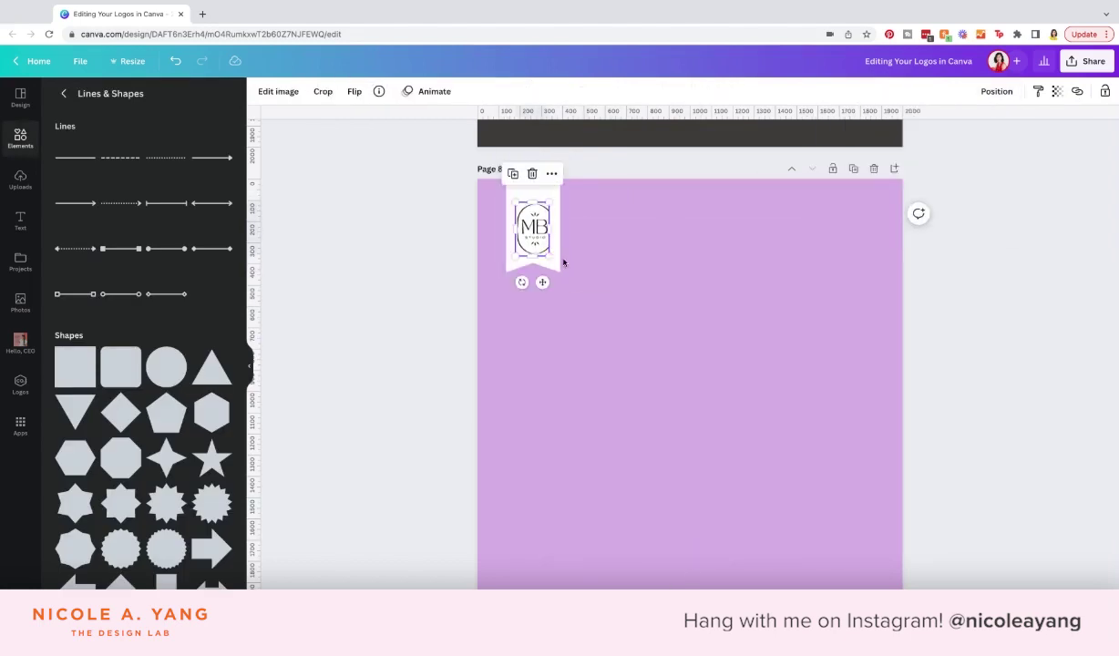
drag(545, 241, 556, 258)
key(Escape)
click(543, 239)
click(667, 332)
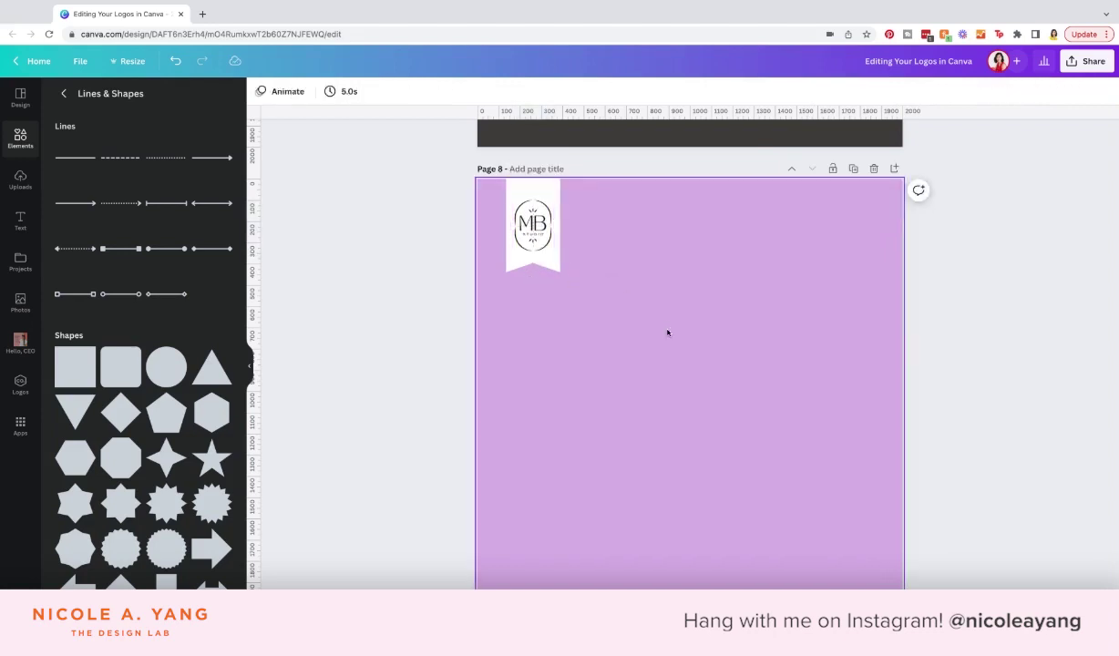
Try a DAZZLE text style on Page 8, then delete it.
click(30, 228)
scroll(133, 480, down, 5)
scroll(133, 480, down, 3)
scroll(142, 474, down, 3)
scroll(151, 467, down, 6)
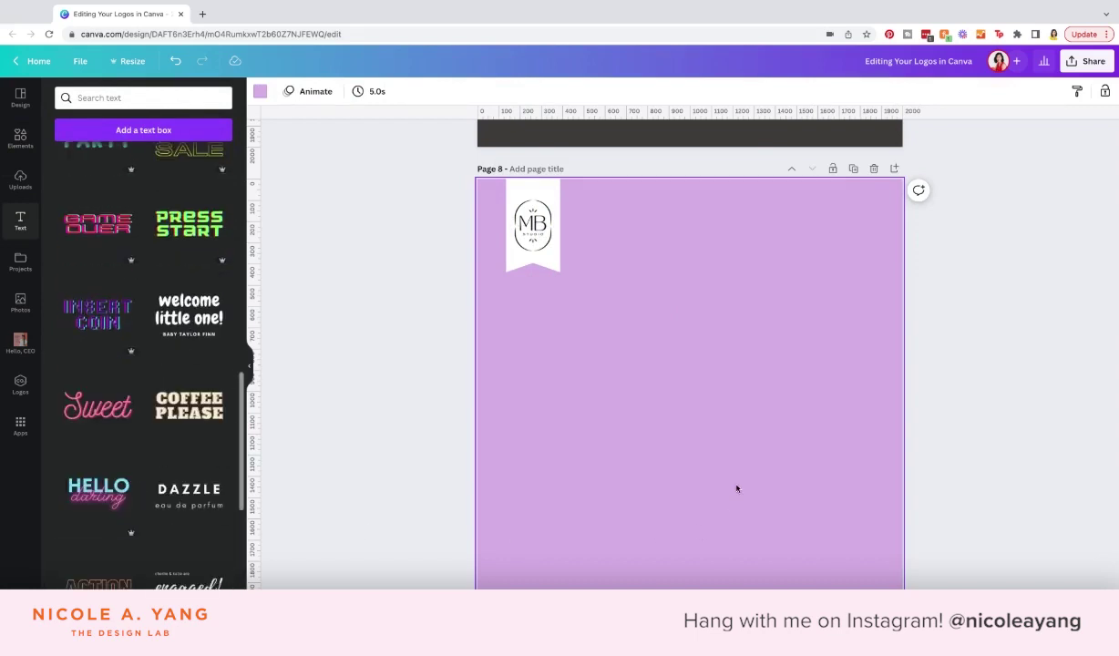
drag(757, 371, 819, 352)
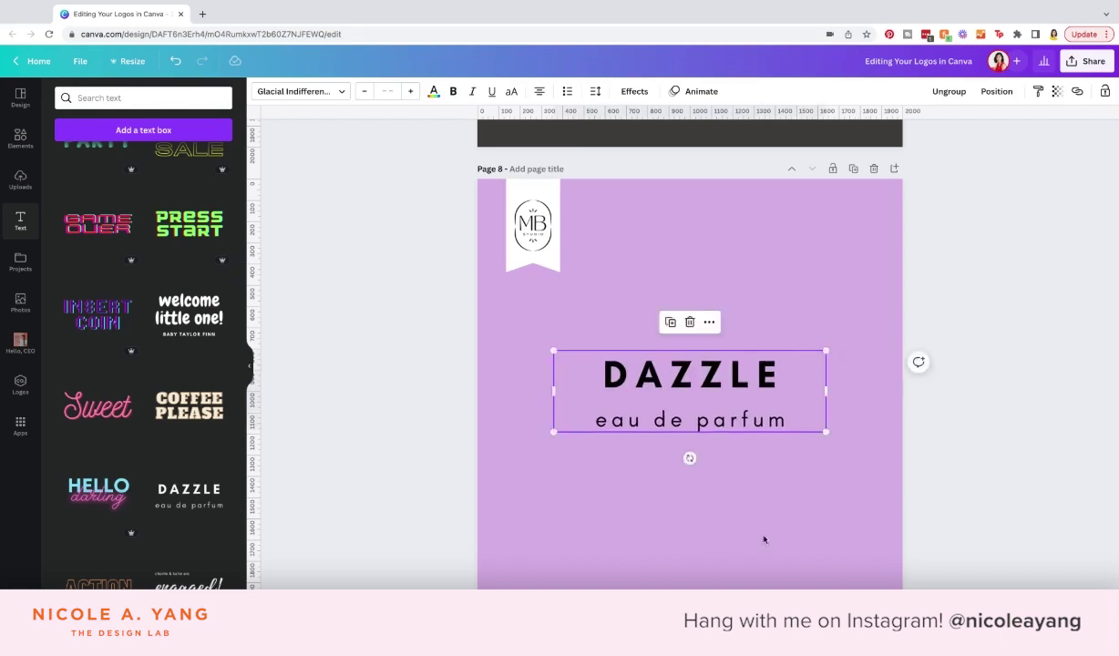
key(Delete)
Add the 'welcome little one!' text template and enlarge it across the page centre.
click(159, 310)
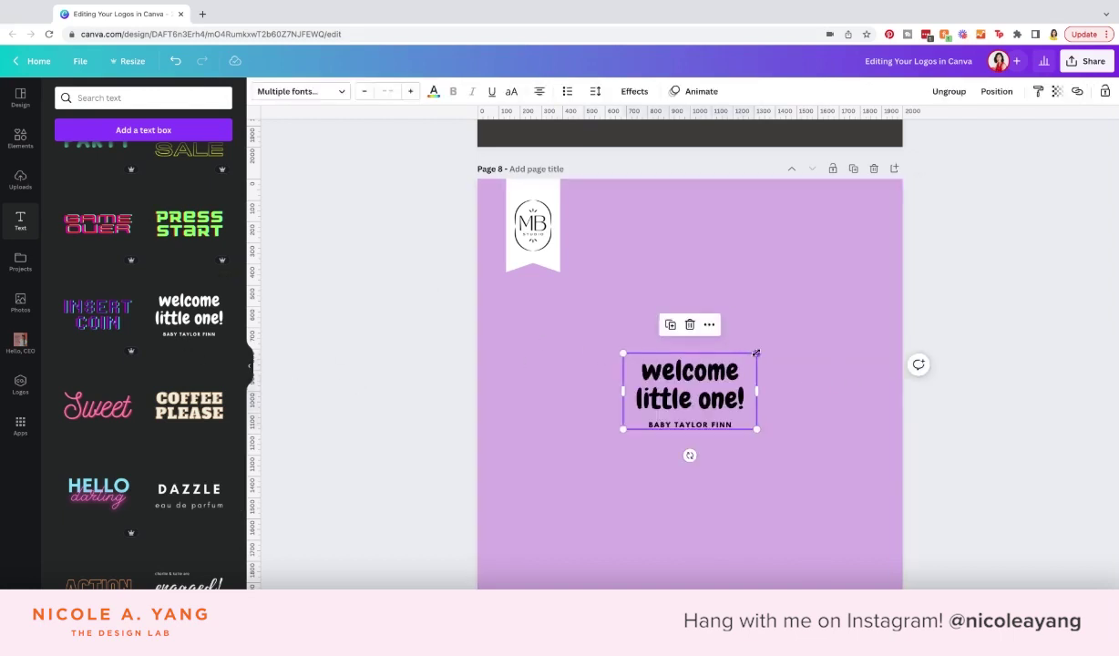
drag(756, 353, 838, 307)
click(862, 317)
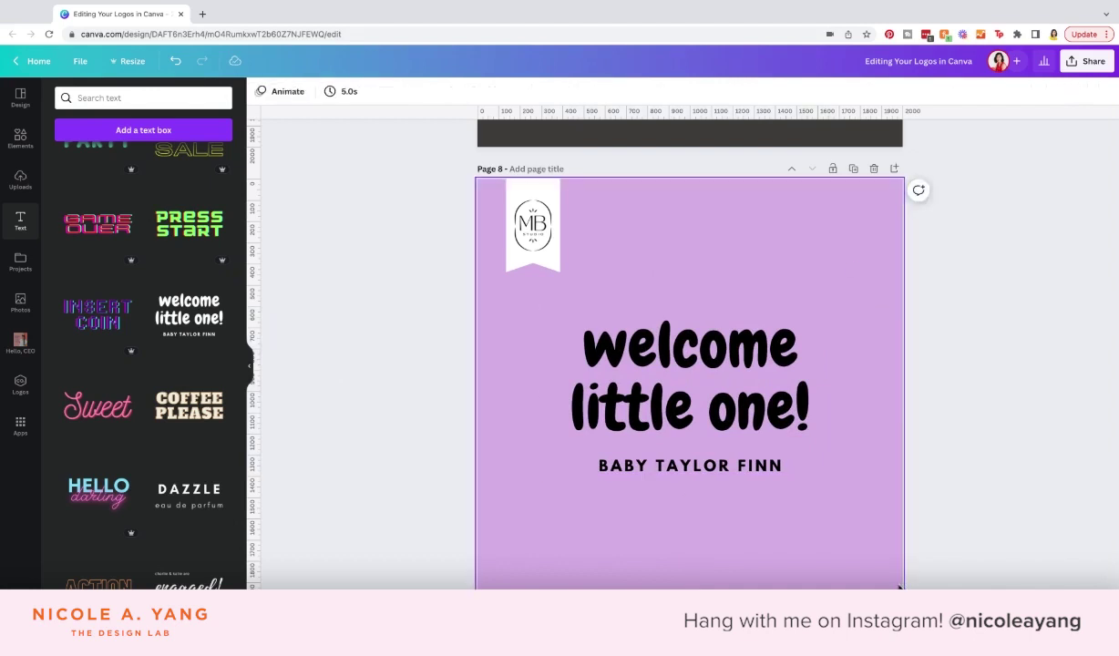
click(616, 281)
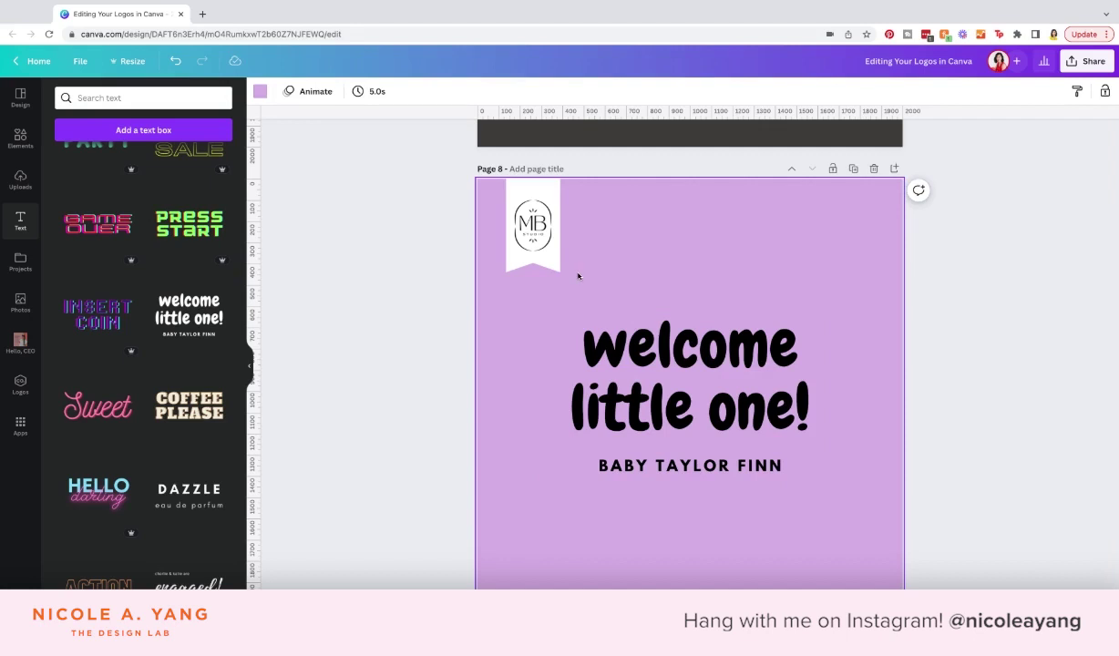
drag(533, 281, 807, 491)
click(577, 277)
Slide the white banner out from behind the MB logo.
drag(526, 211, 575, 278)
click(574, 230)
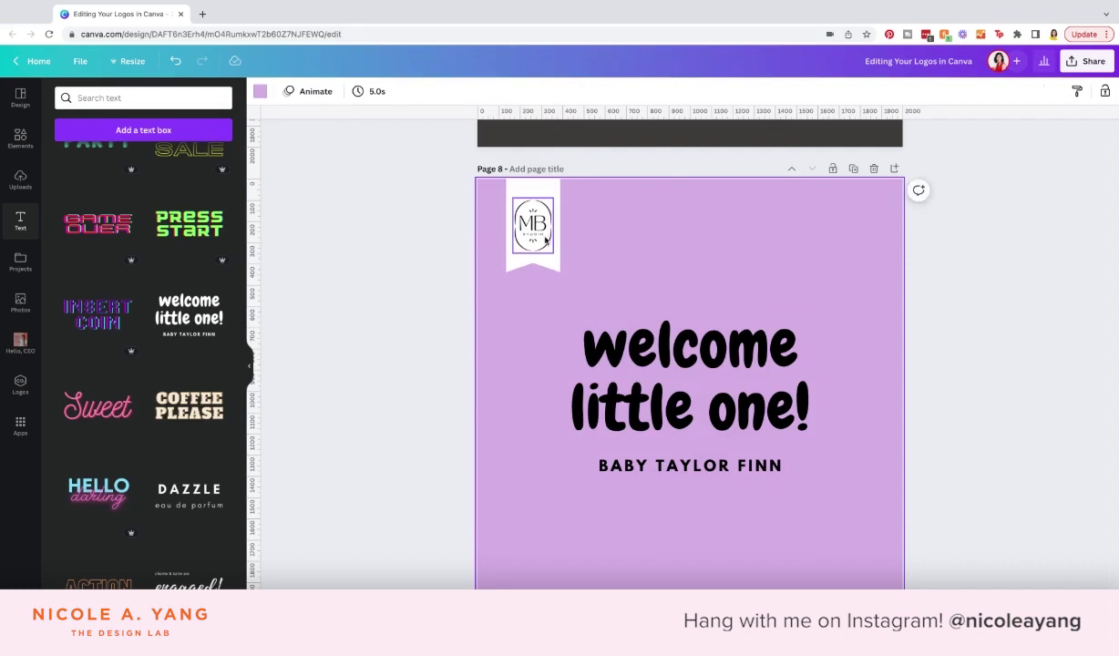
click(541, 250)
drag(536, 262, 679, 264)
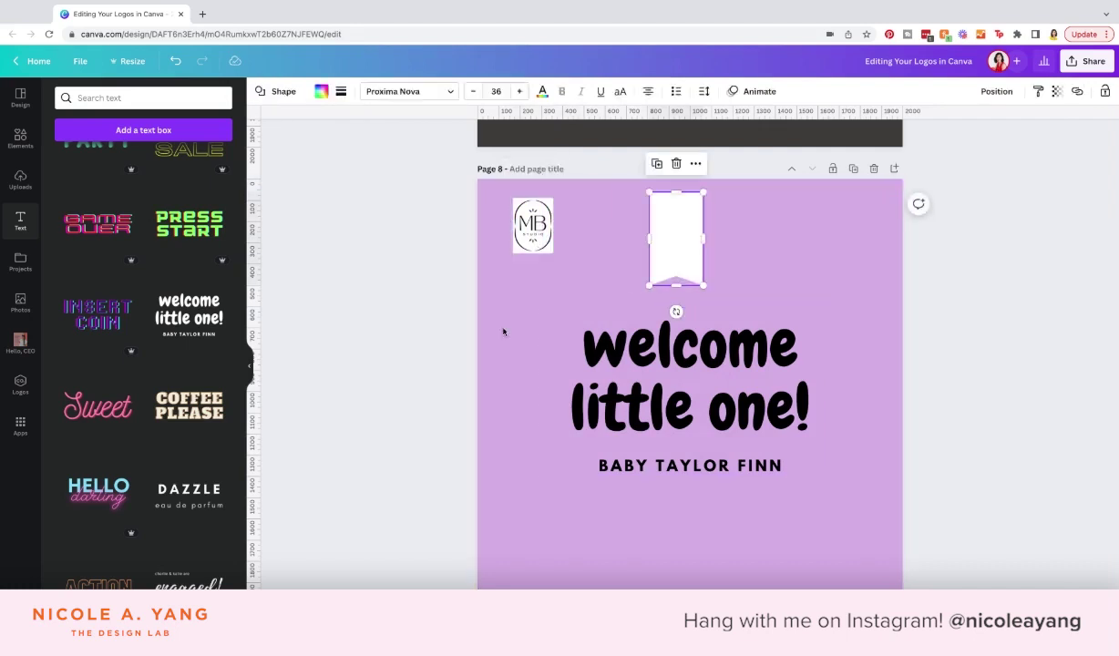
Delete the white banner from Page 8, restoring the MB logo after a trial delete.
key(Delete)
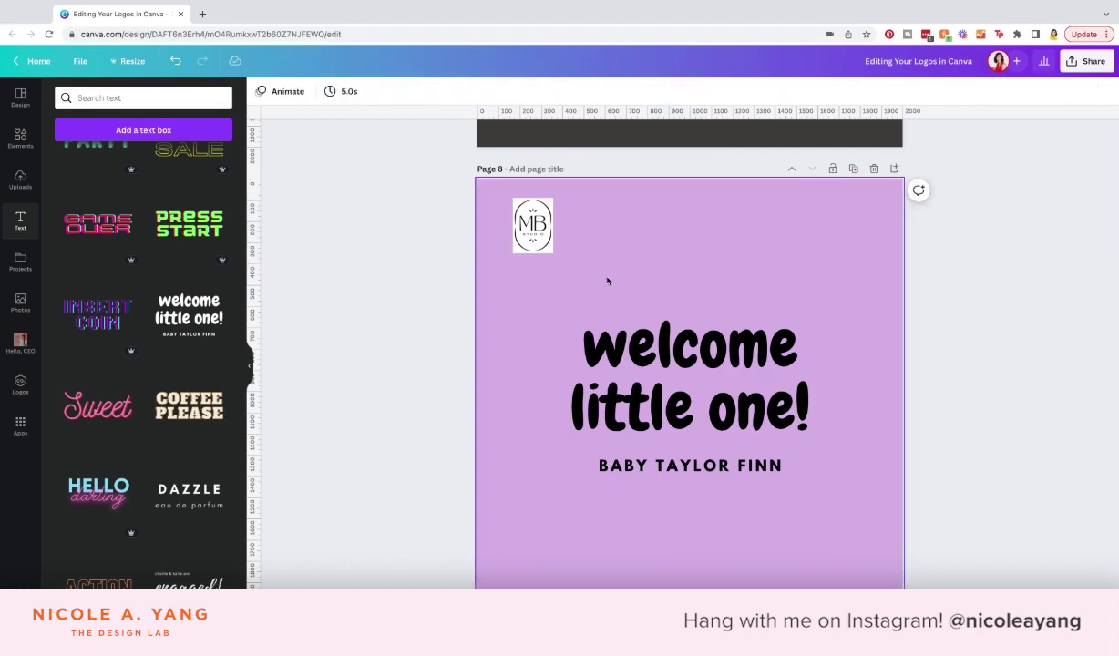
key(ctrl+z)
key(ctrl+z)
key(ctrl+z)
key(ctrl+z)
drag(702, 239, 496, 264)
key(Delete)
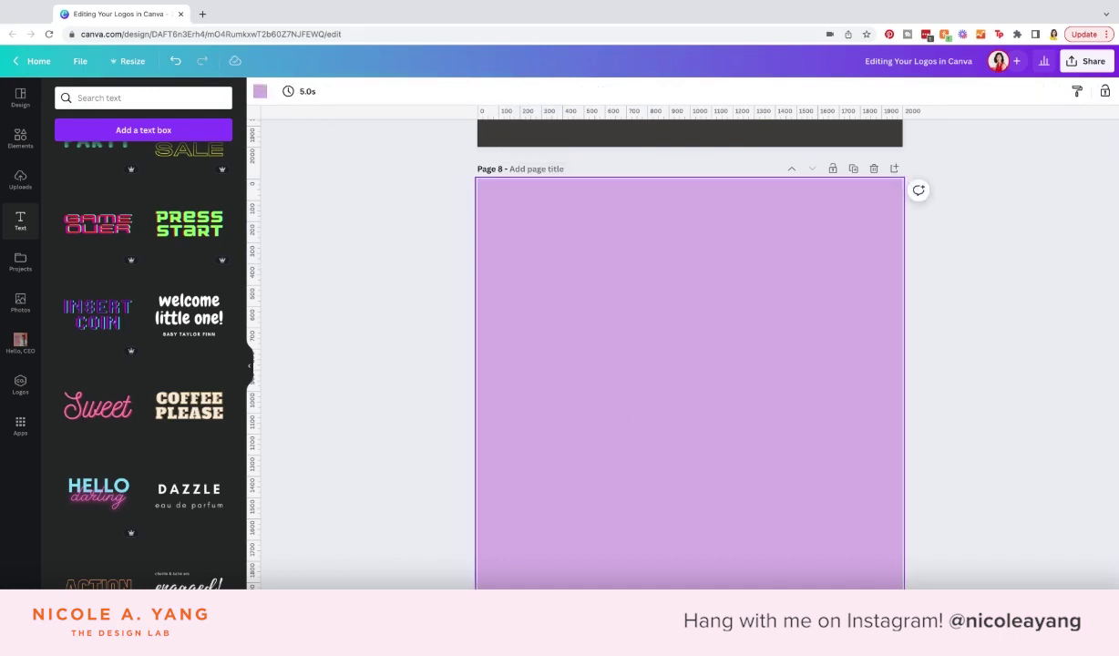
click(20, 139)
click(77, 367)
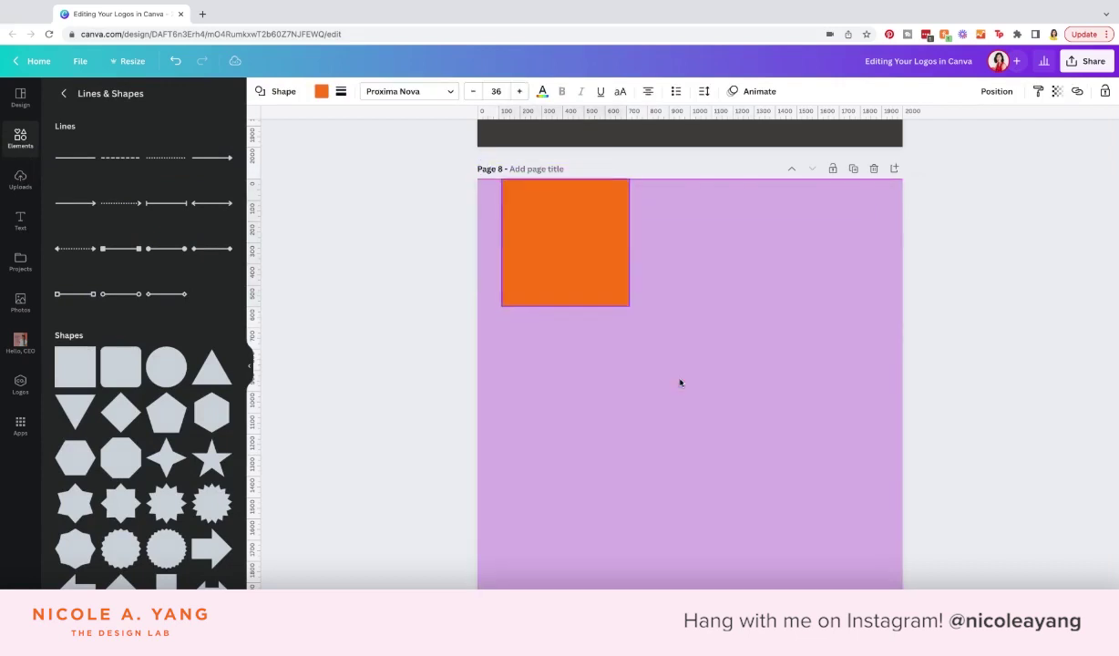
key(ctrl+z)
key(ctrl+shift+z)
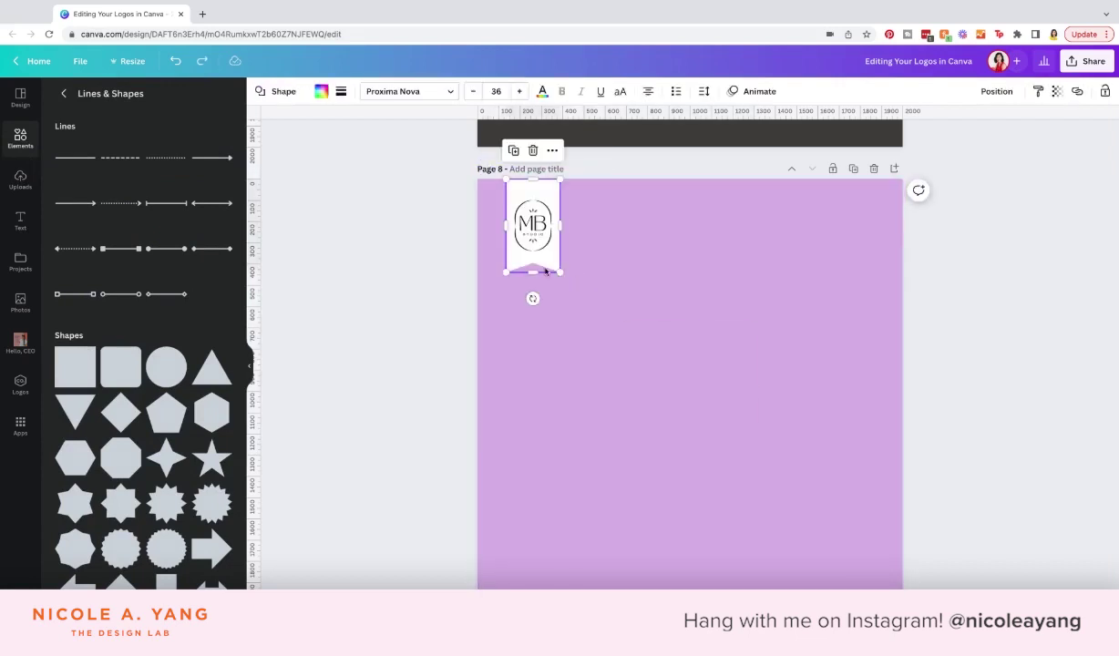
Add a white square behind the MB logo and narrow it into a short strip.
click(78, 364)
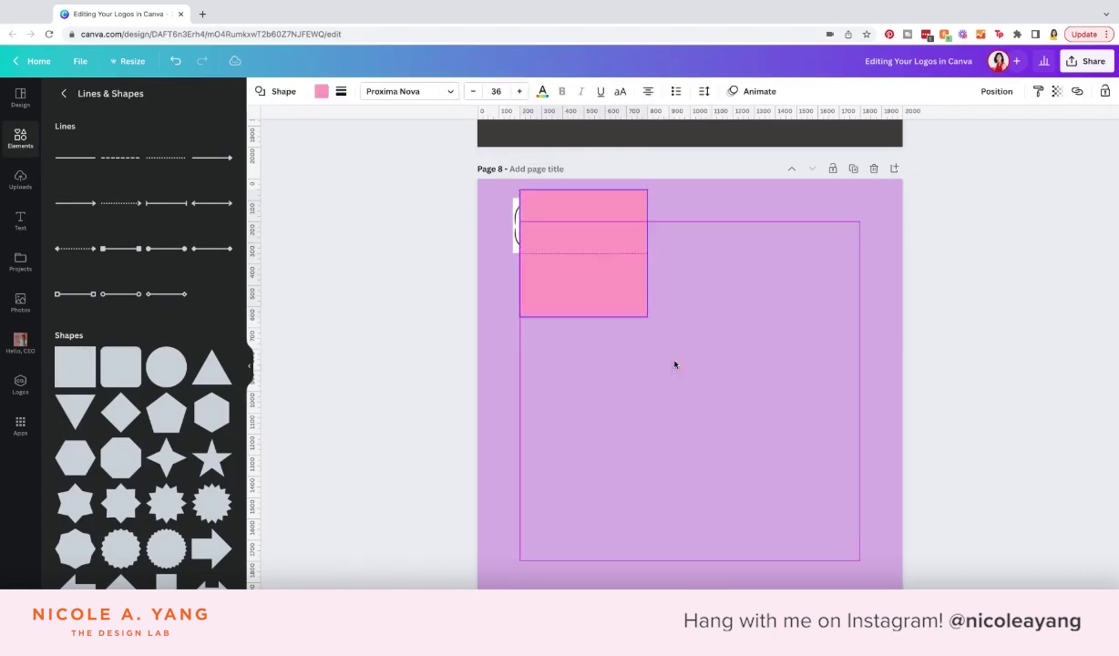
click(982, 91)
click(953, 125)
click(321, 93)
click(67, 212)
drag(636, 243, 558, 242)
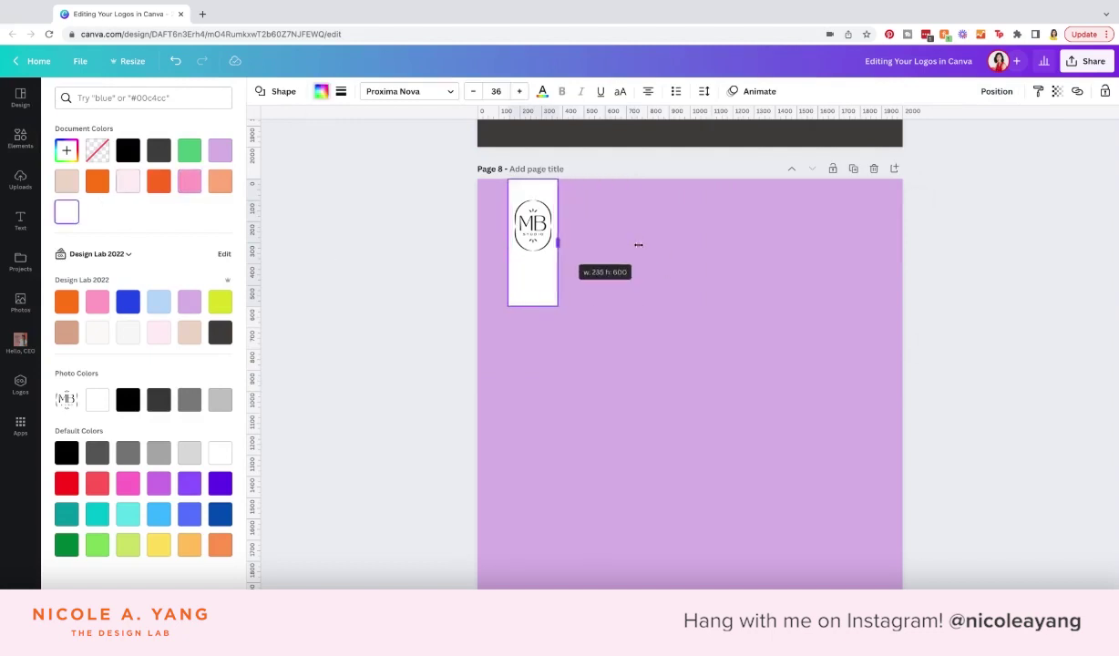
drag(528, 305, 542, 237)
Test deleting the white strip, then restore it behind the MB logo.
click(622, 264)
click(544, 189)
click(585, 262)
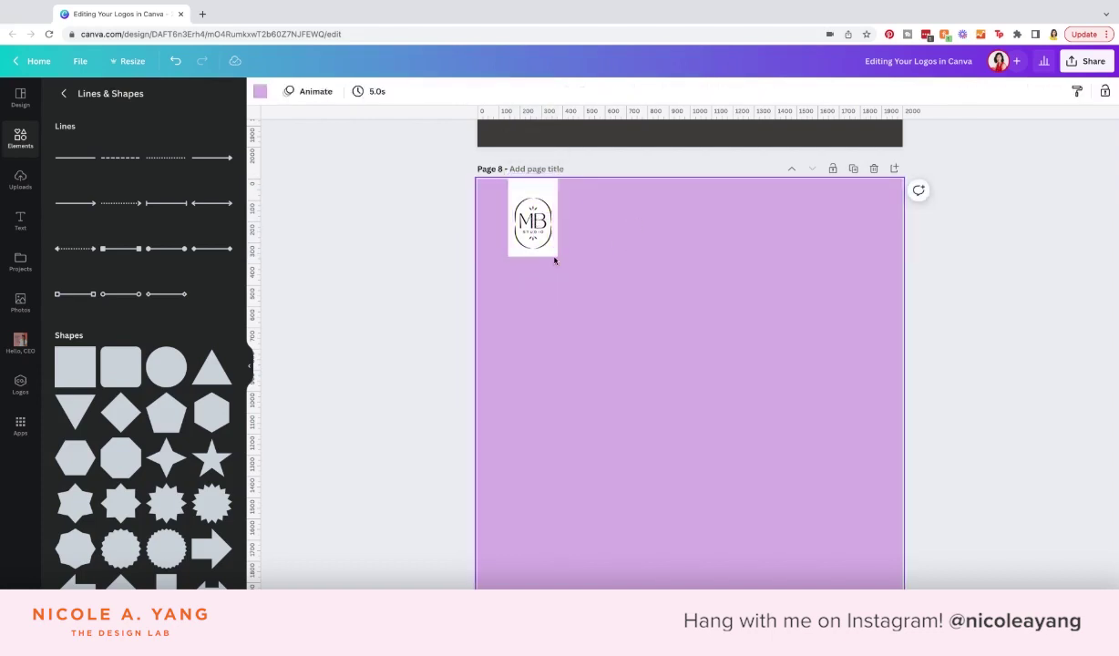
click(549, 191)
key(Delete)
click(597, 244)
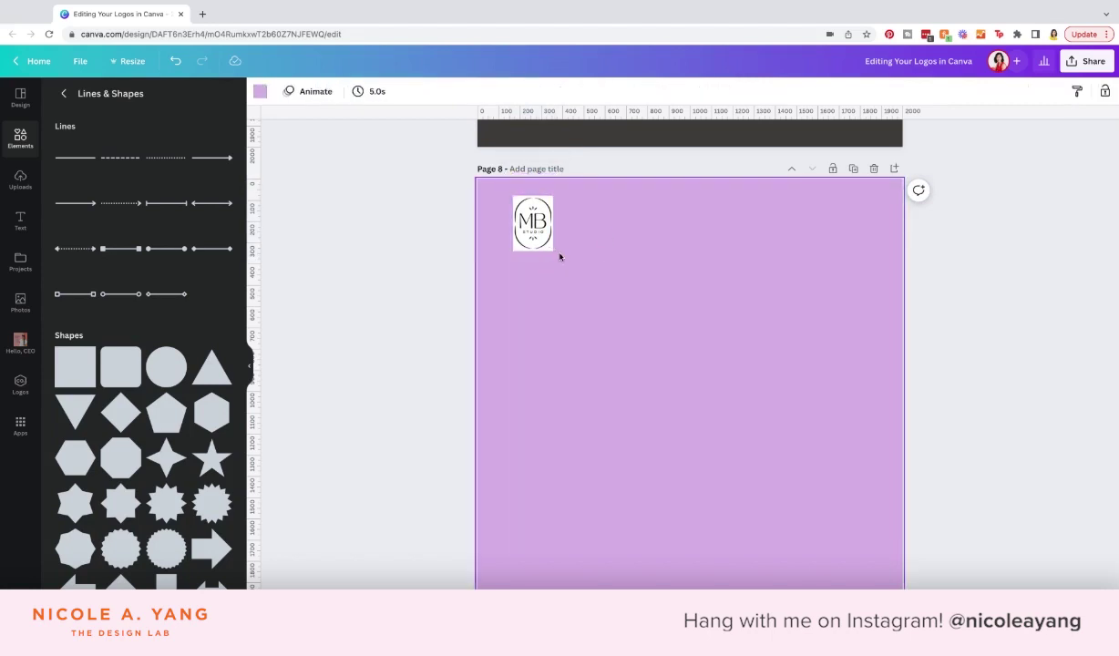
key(ctrl+z)
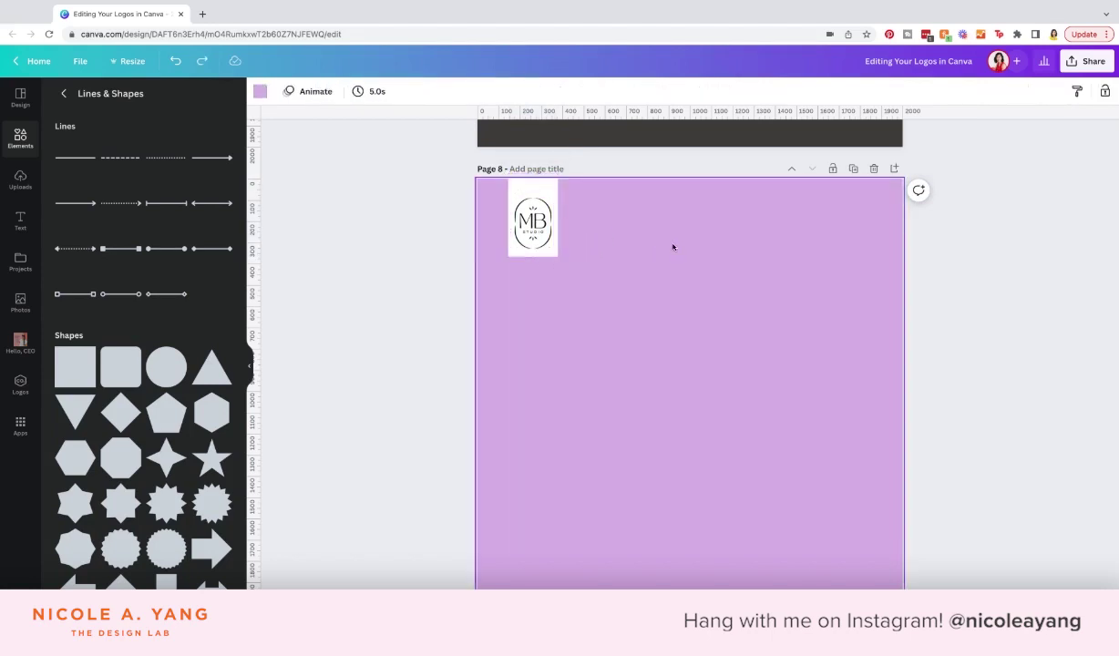
click(552, 259)
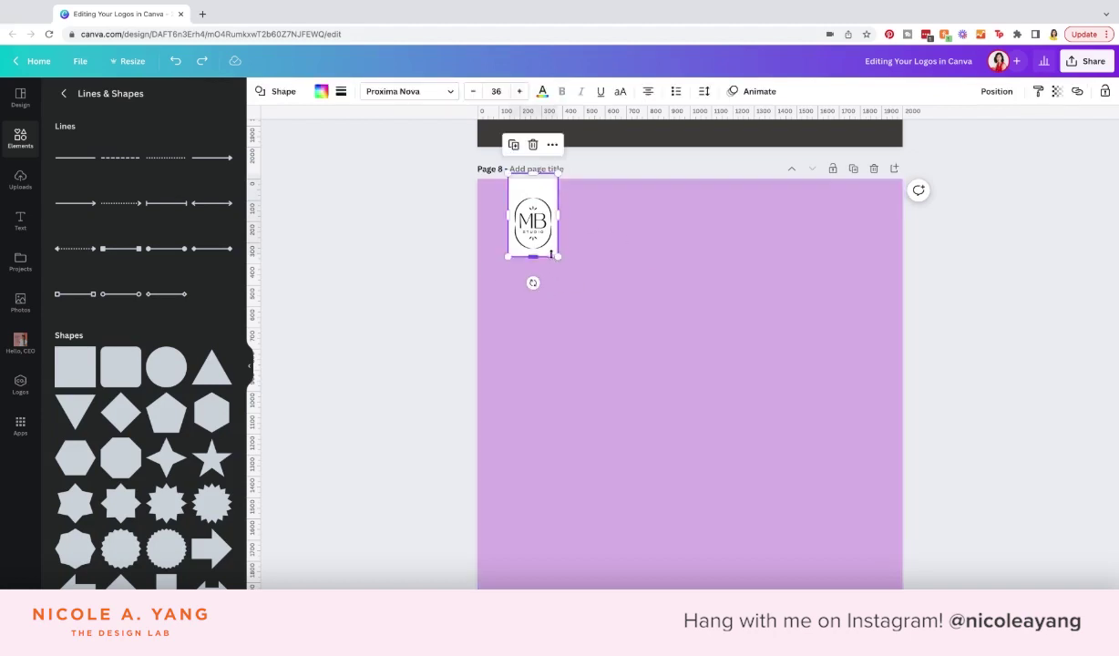
Delete the white strip behind the MB logo on page 8.
key(Delete)
scroll(161, 419, down, 3)
scroll(162, 429, down, 2)
scroll(164, 442, down, 1)
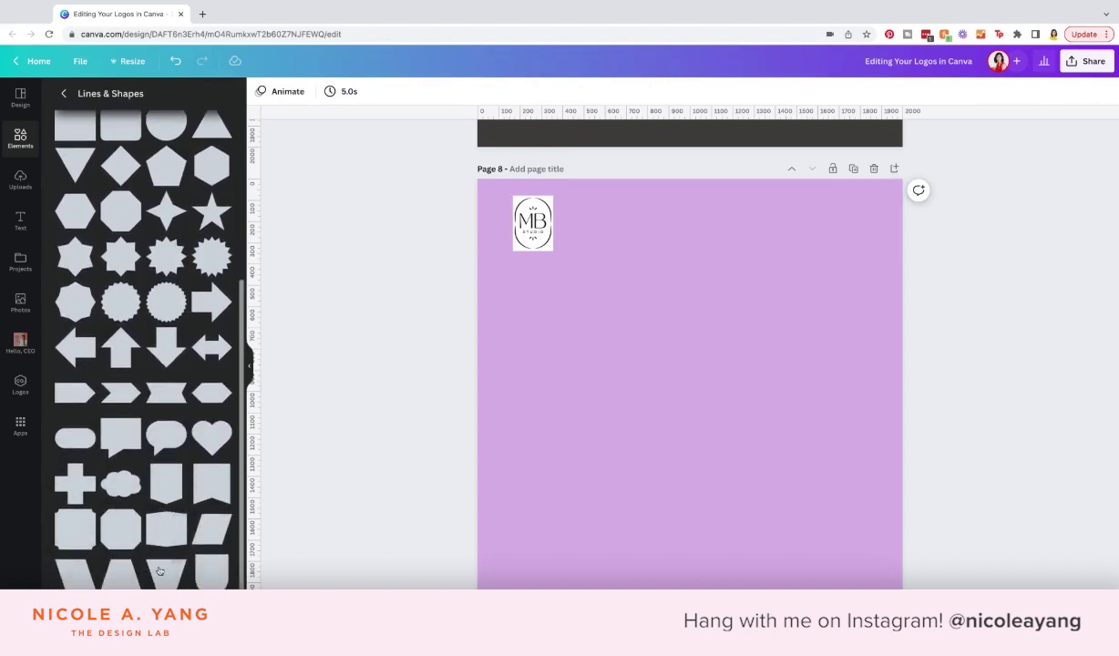
scroll(171, 546, up, 3)
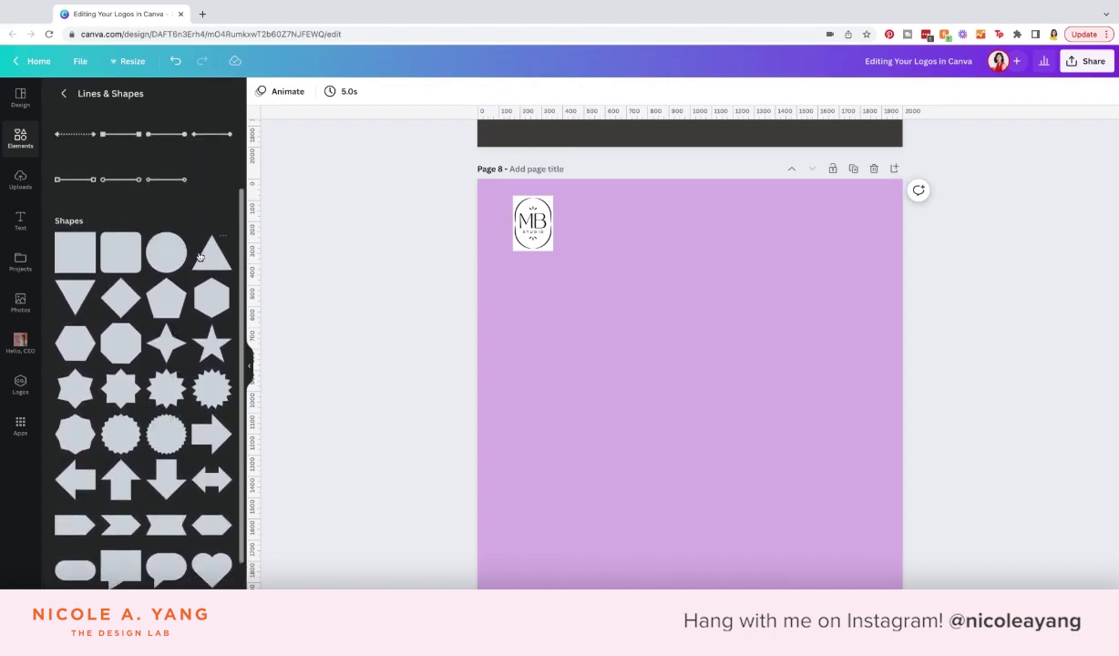
scroll(182, 282, down, 3)
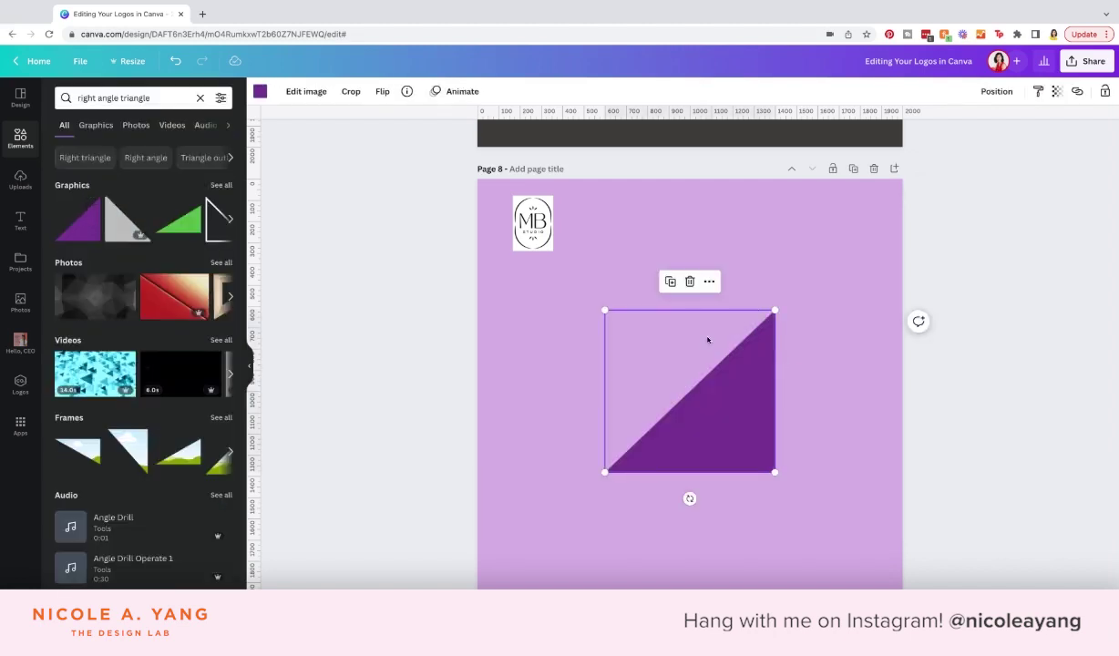
Rotate the triangle 180°, snap it into the top-left corner, and send it behind the MB logo.
drag(690, 497, 688, 497)
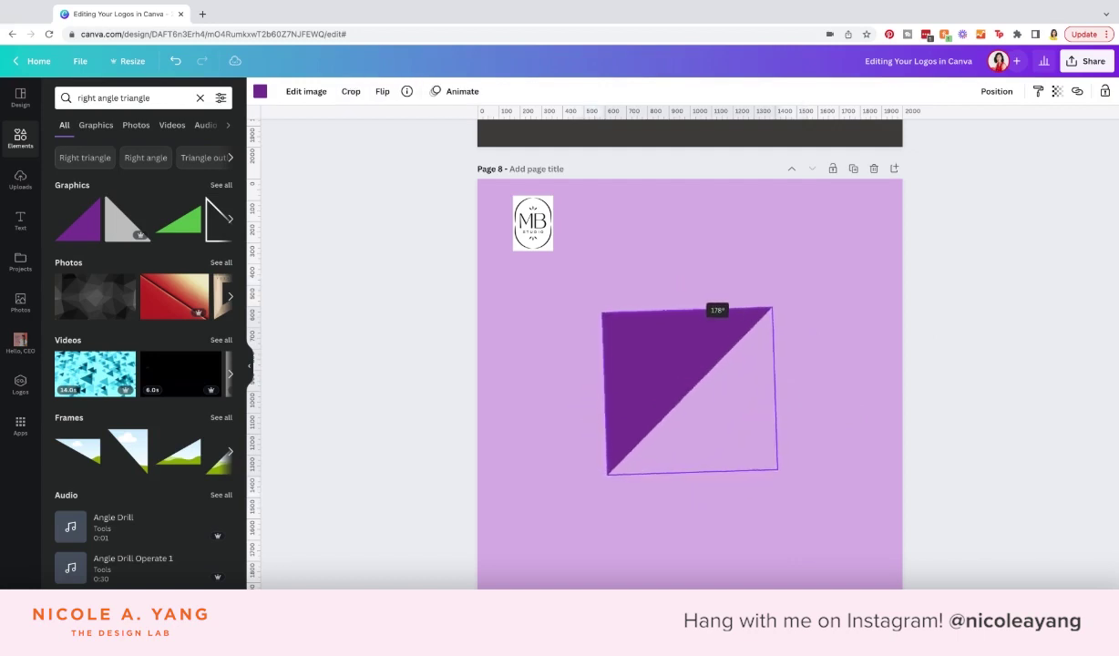
drag(688, 496, 684, 498)
drag(668, 372, 540, 242)
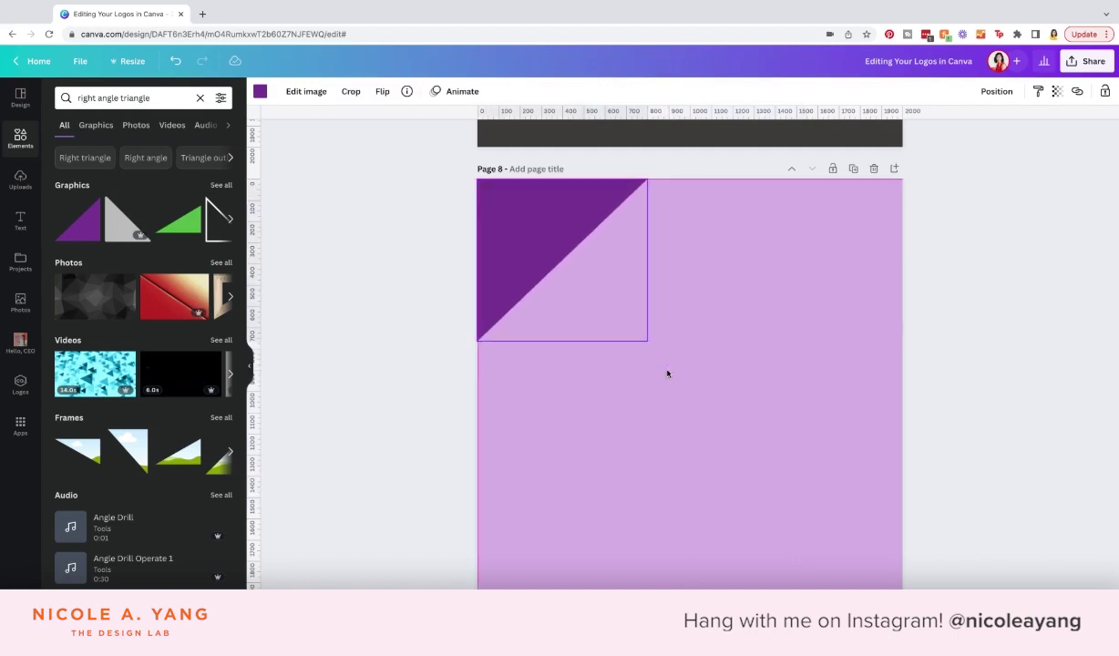
click(992, 95)
click(965, 125)
Make the corner triangle white, shrink it into the corner, and reposition the MB logo inside it.
click(262, 92)
click(67, 211)
drag(647, 341, 594, 287)
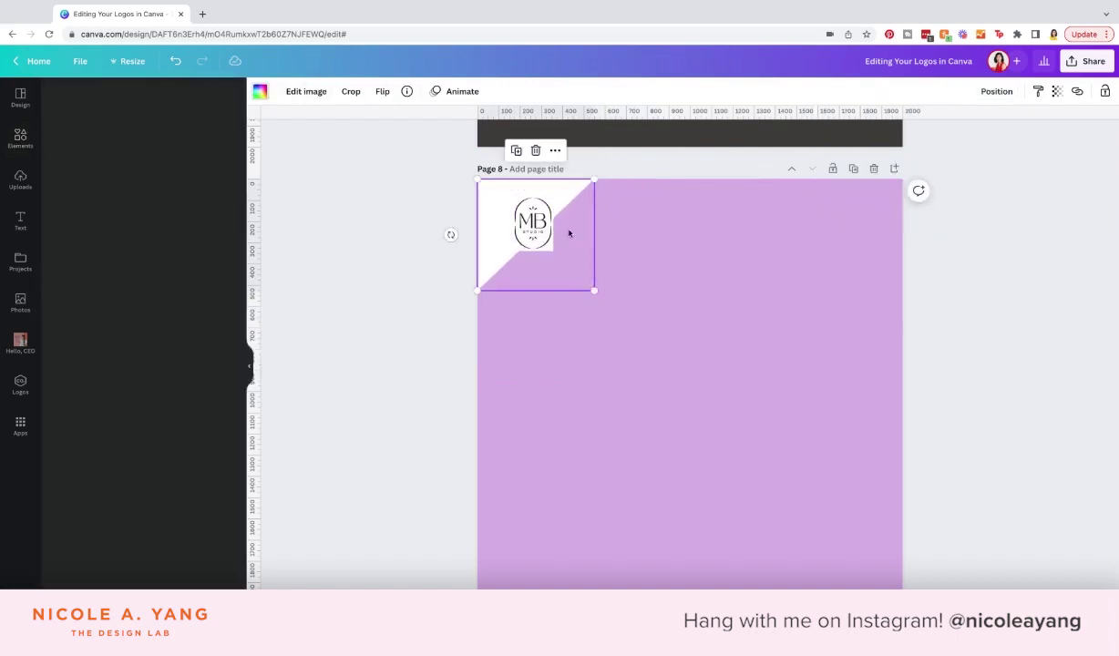
drag(556, 234, 507, 206)
click(629, 297)
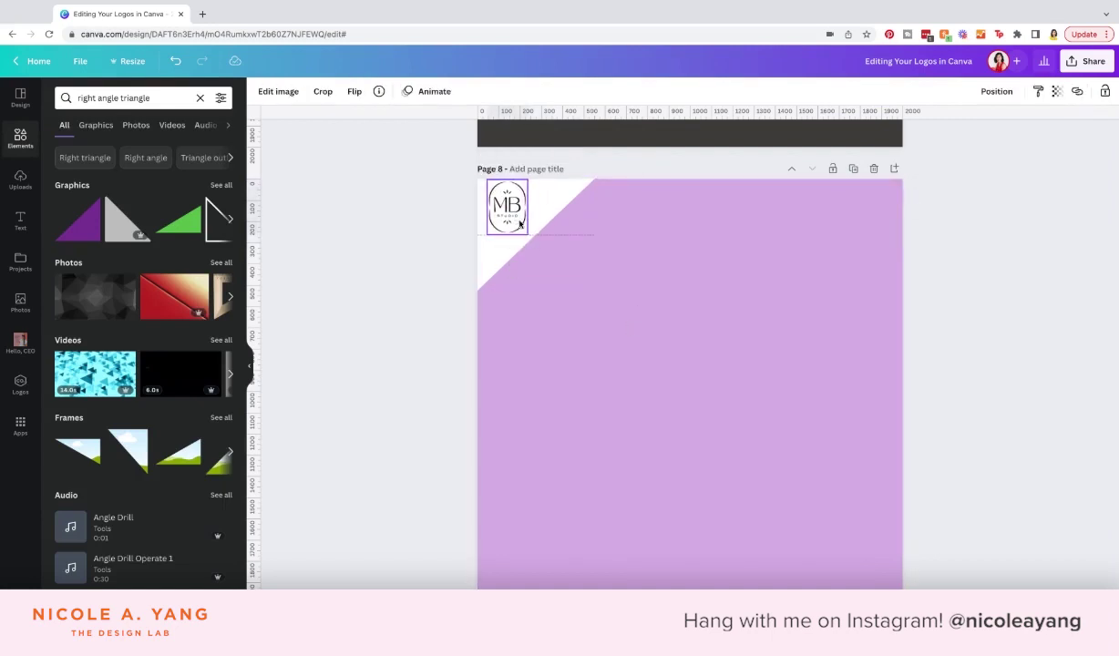
click(587, 276)
click(703, 341)
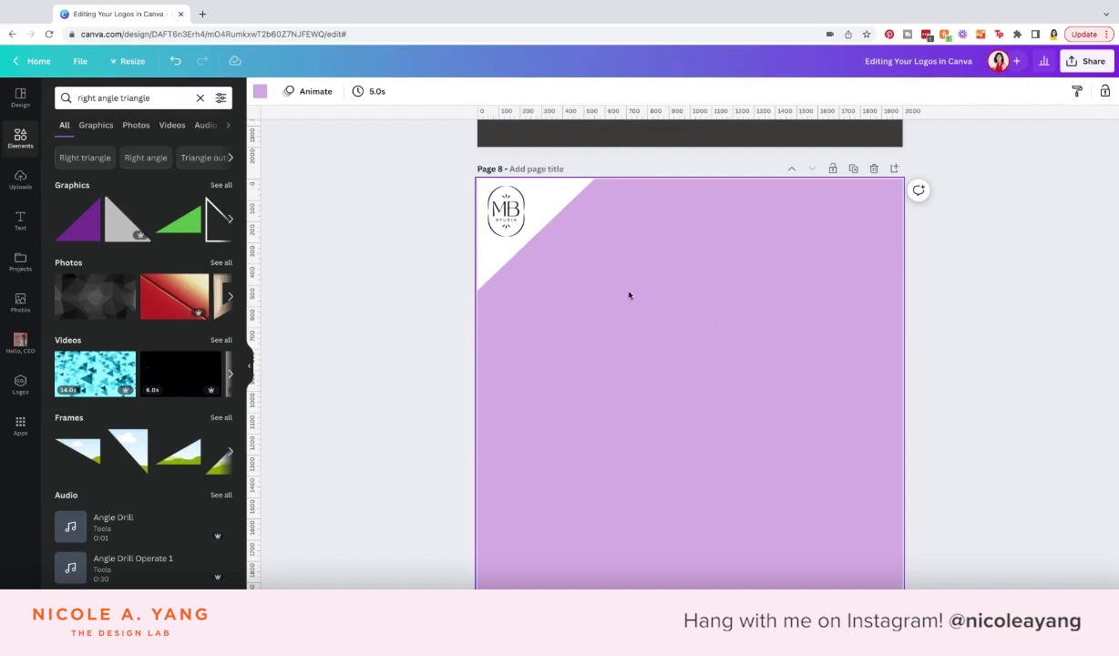
key(ctrl+z)
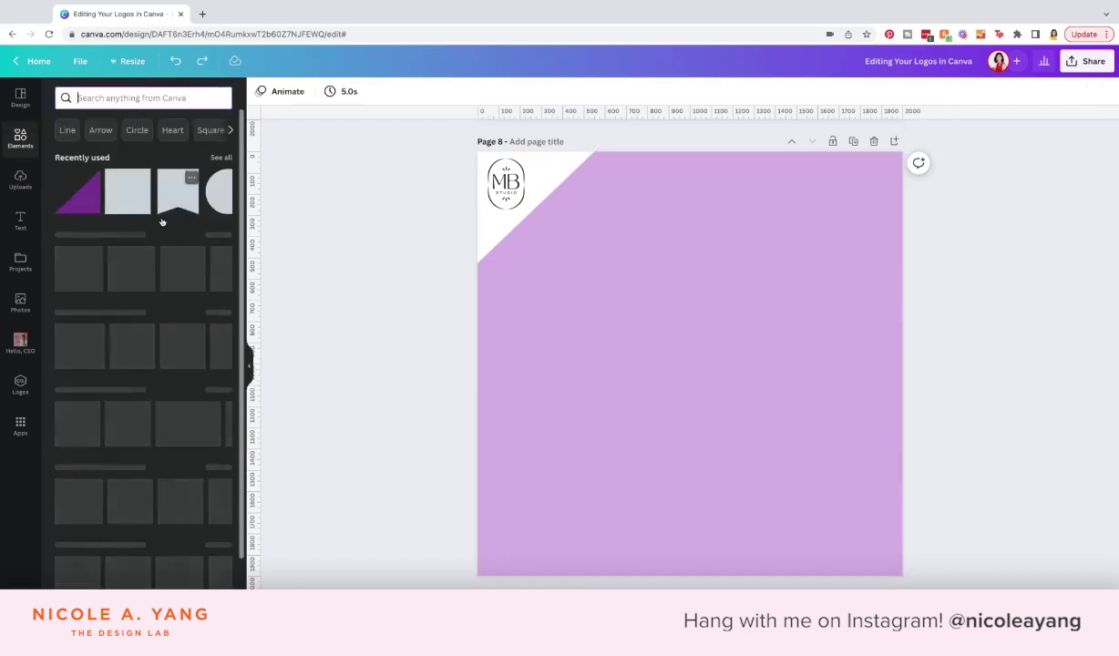
Stretch a new square into a full-width bottom strip and delete the MB logo and corner triangle.
click(128, 192)
drag(697, 379, 548, 528)
drag(605, 448, 902, 534)
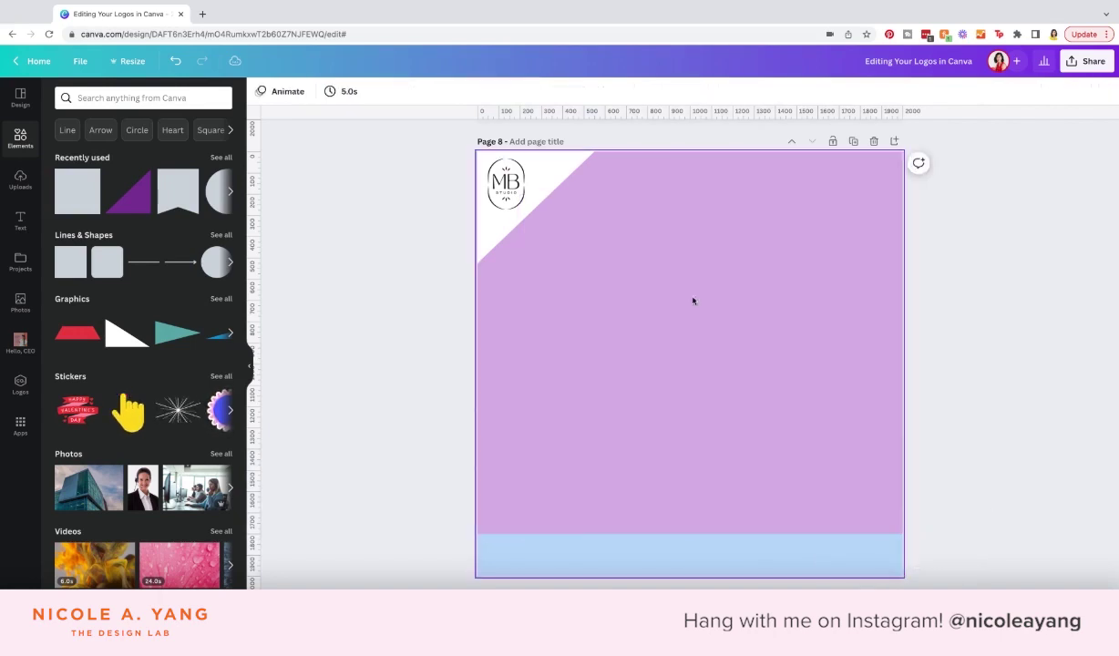
click(492, 186)
key(Delete)
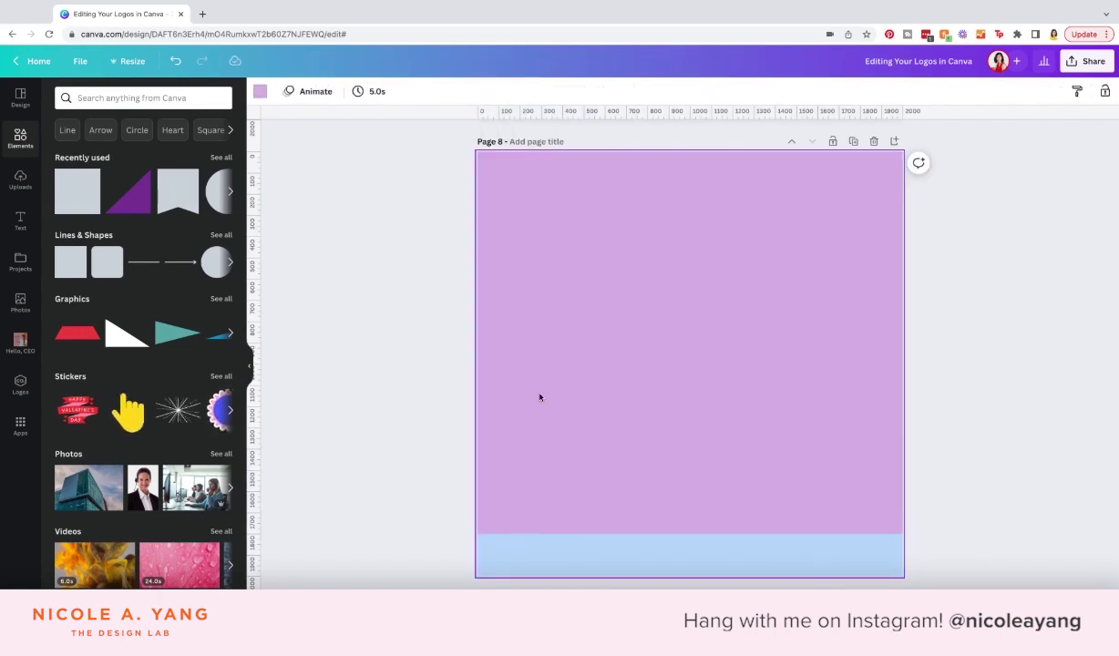
Colour the bottom strip white.
click(525, 552)
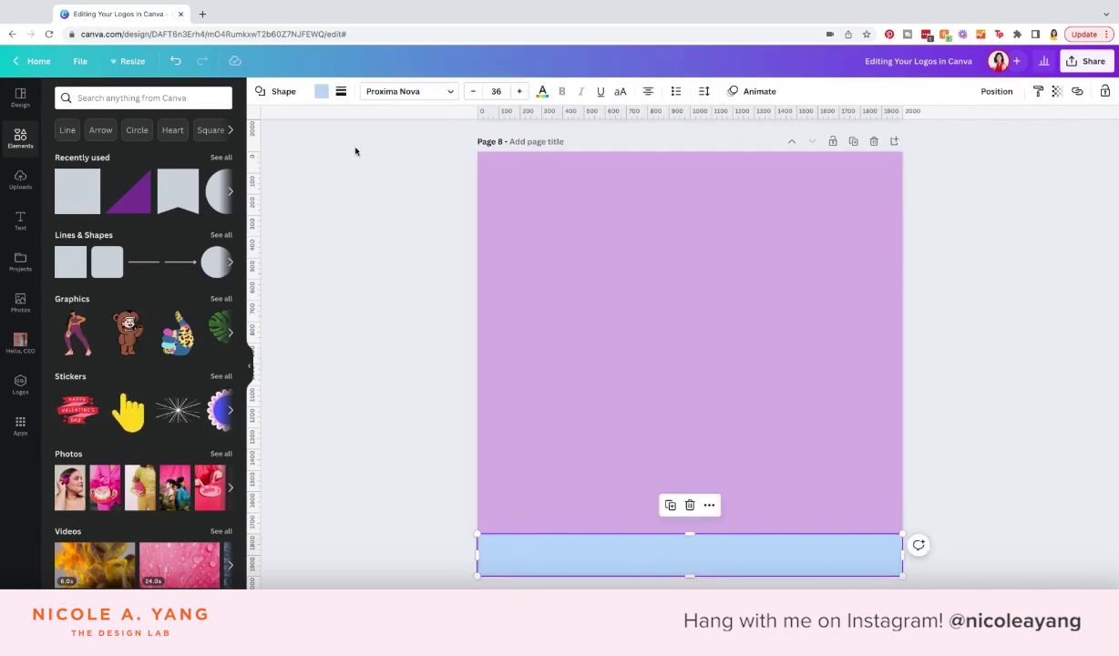
click(276, 91)
click(321, 97)
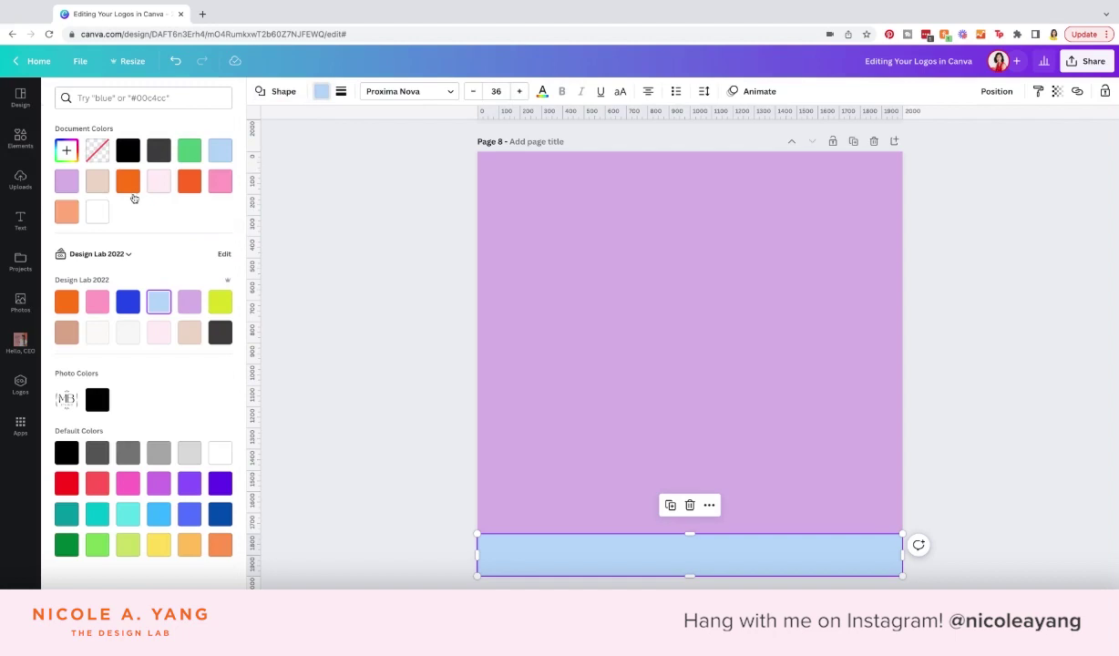
click(106, 213)
click(390, 344)
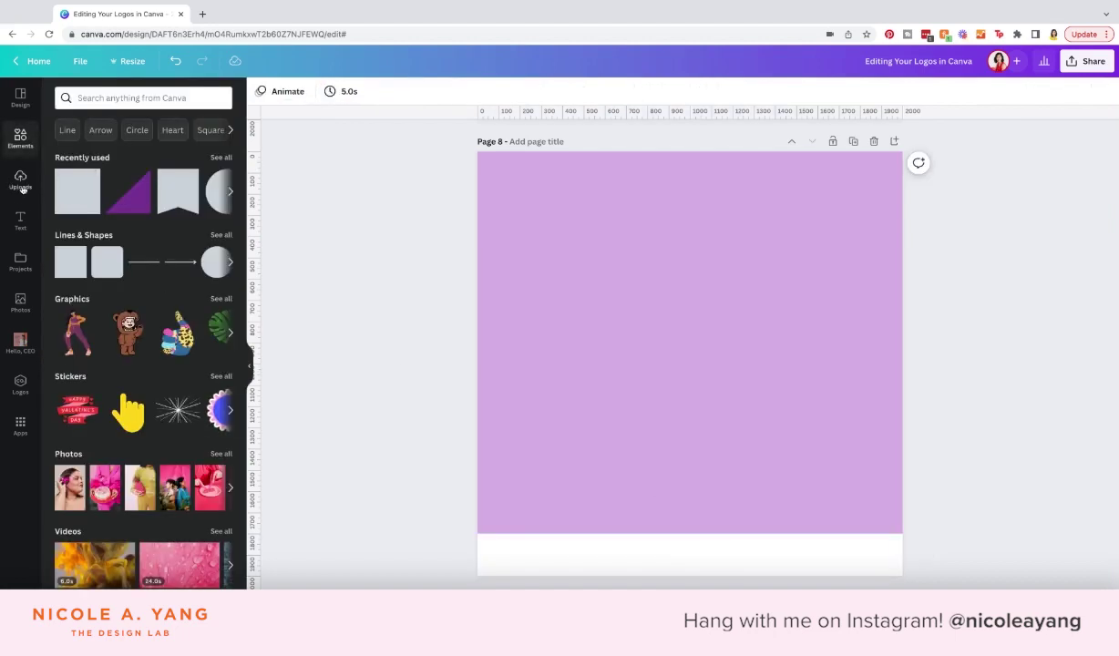
Add the uploaded clementine cafe logo, shrink it into the strip's left end, and raise the strip's top edge.
click(20, 187)
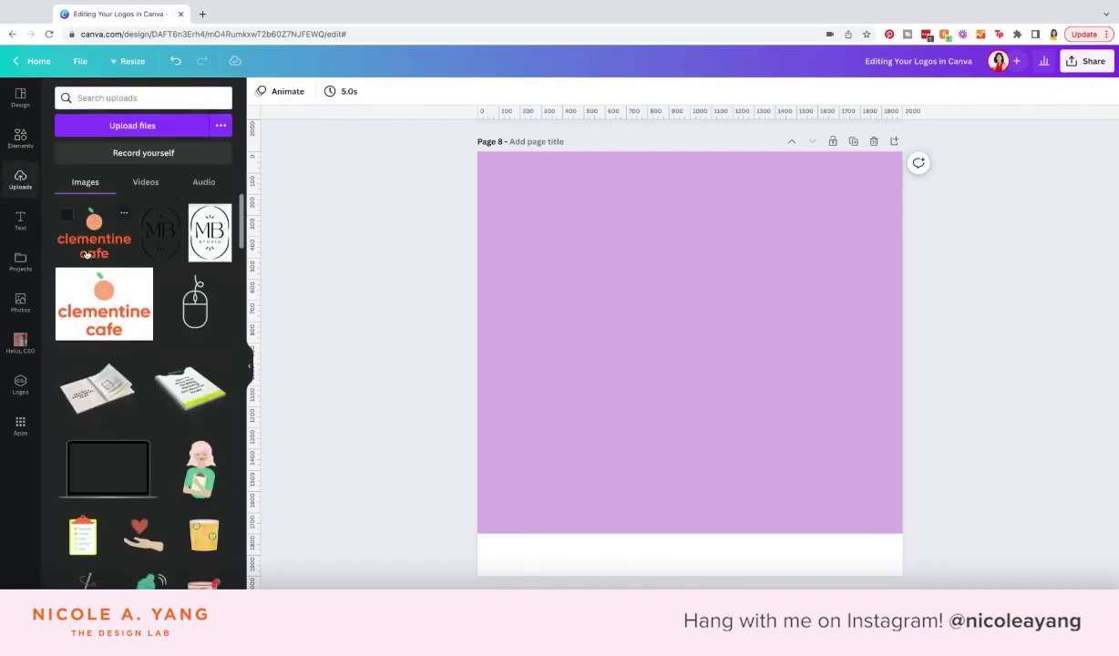
click(87, 255)
drag(724, 345, 707, 436)
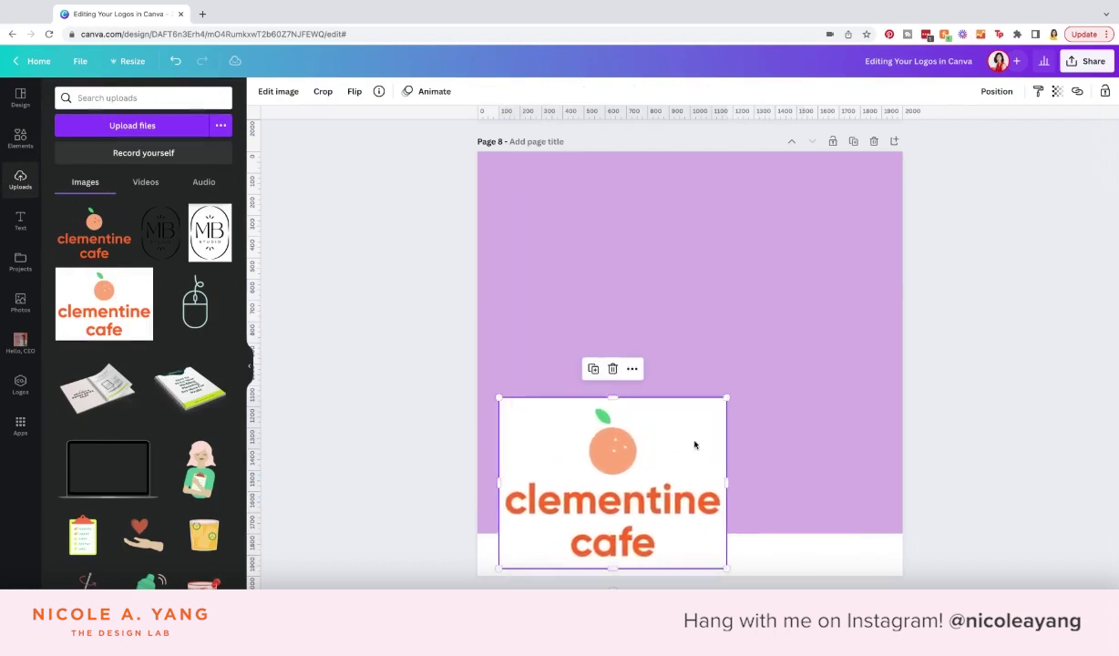
drag(726, 397, 557, 531)
click(689, 536)
drag(689, 536, 689, 519)
click(517, 545)
drag(517, 544, 514, 545)
click(580, 502)
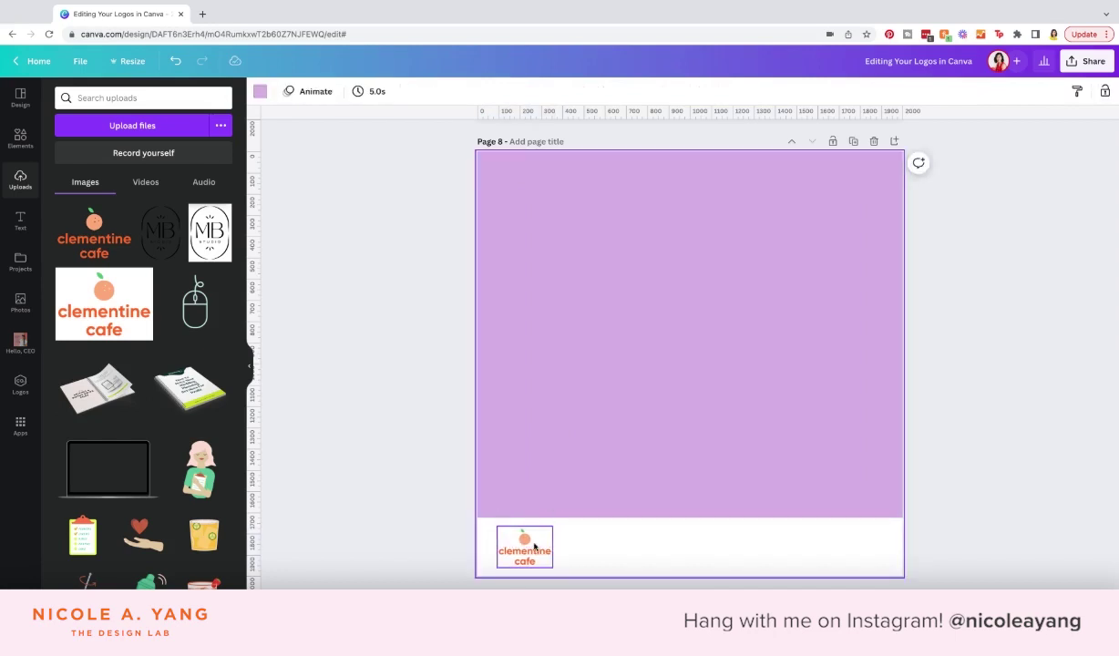
click(20, 220)
click(97, 217)
key(BackSpace)
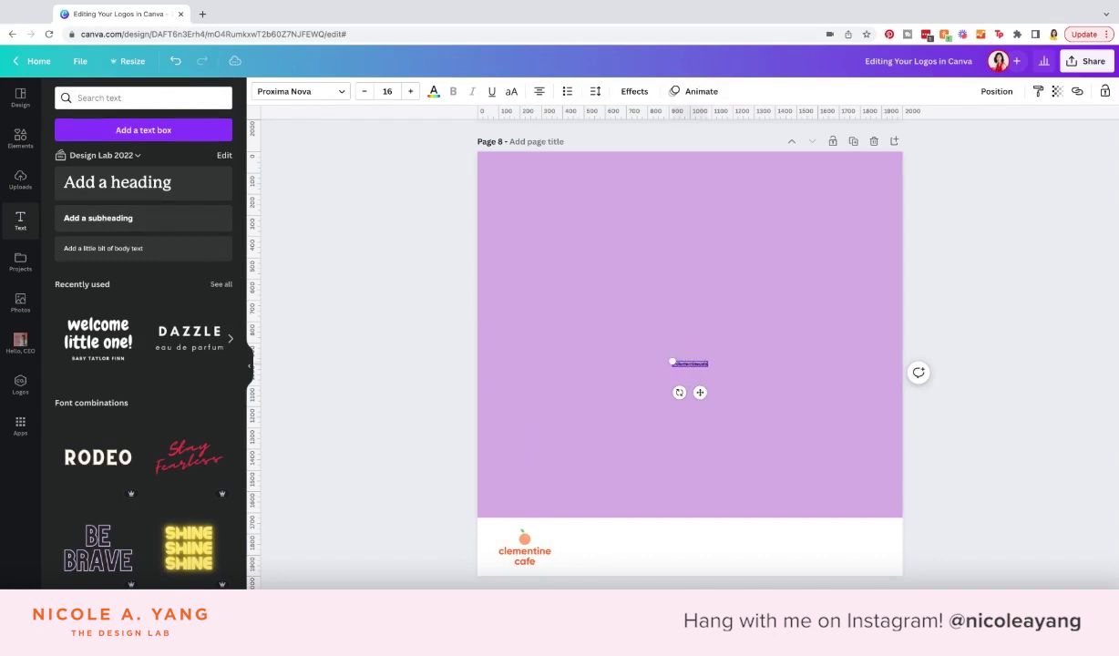
click(729, 401)
click(690, 363)
drag(708, 368, 859, 550)
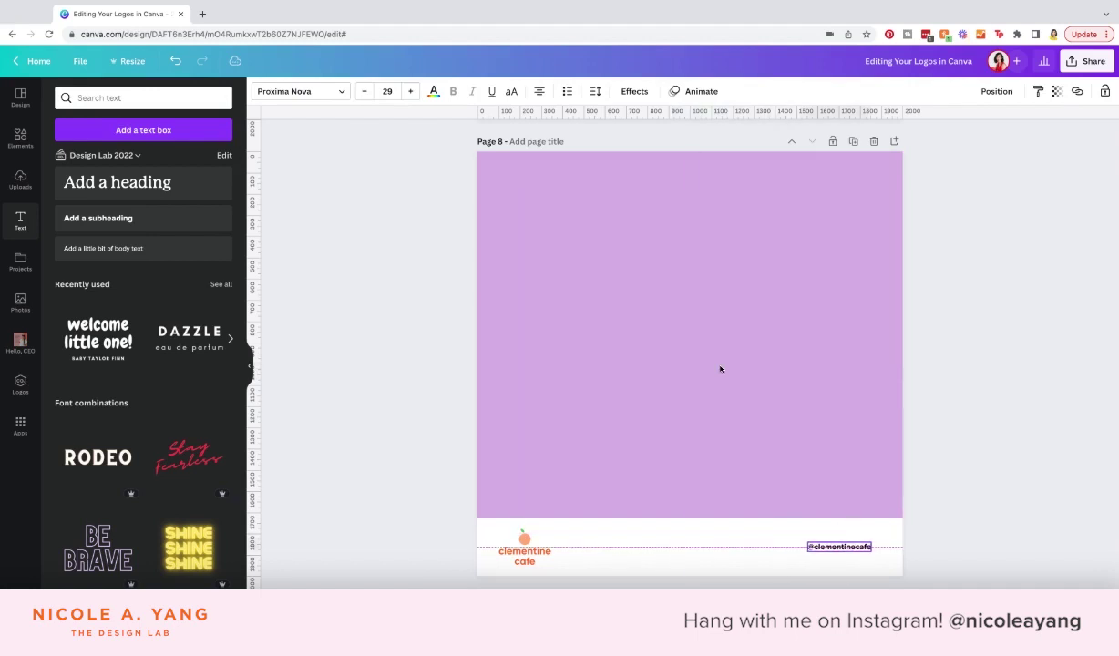
Review the footer layout, briefly checking text colours and selecting all footer elements together.
click(432, 91)
click(944, 504)
click(944, 410)
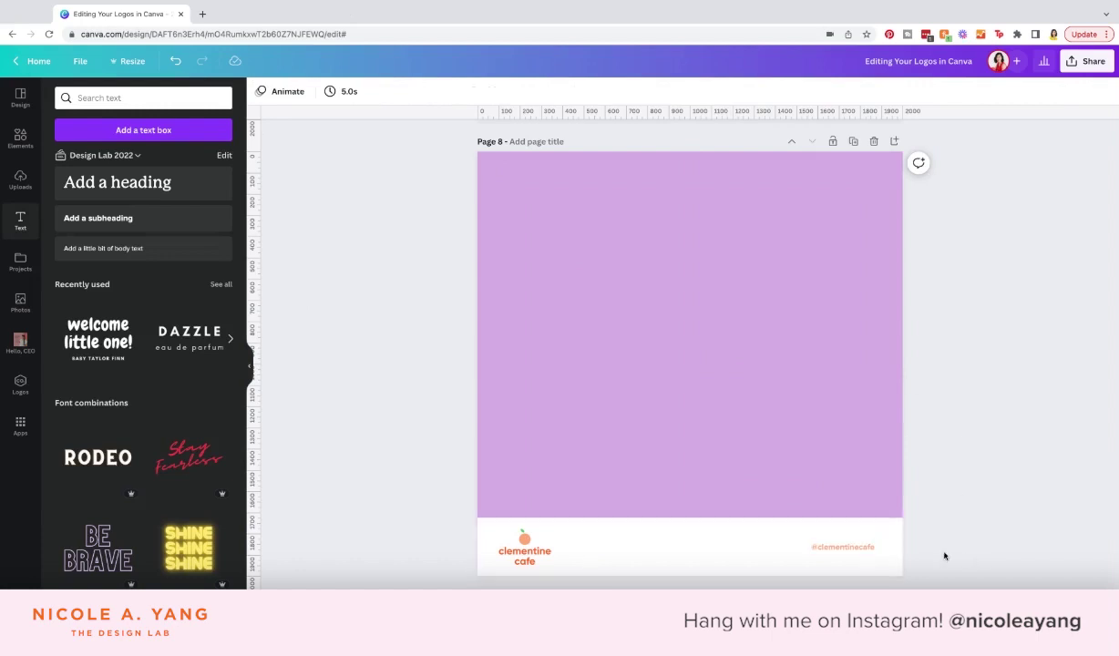
drag(963, 564, 408, 507)
click(419, 510)
drag(526, 558, 540, 484)
click(576, 507)
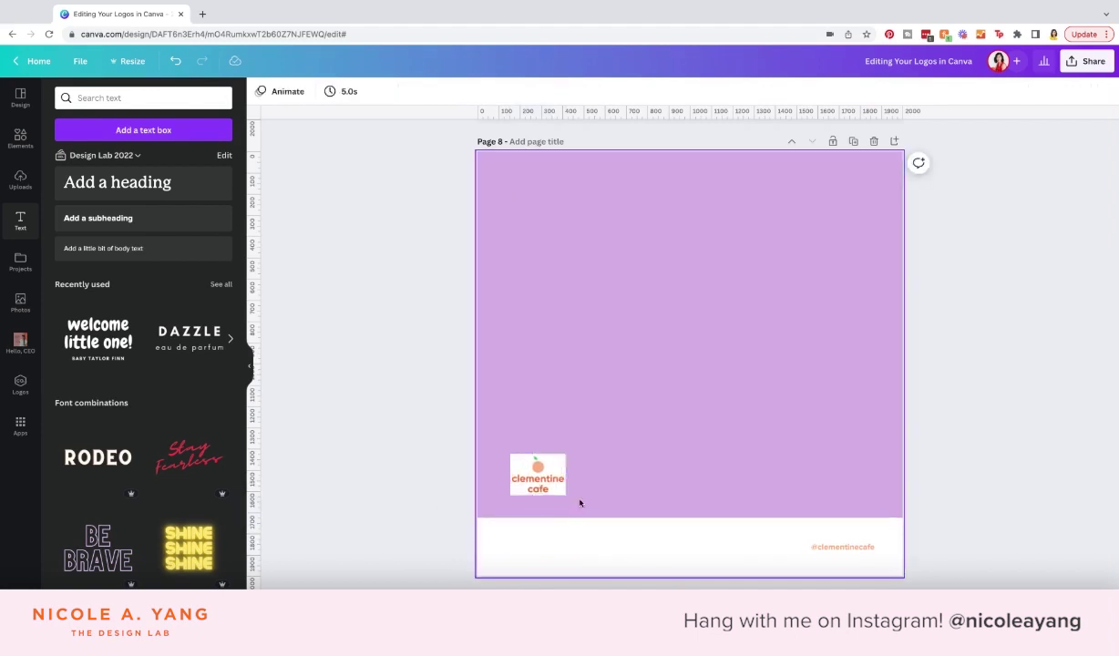
mouse_move(556, 483)
mouse_down()
mouse_move(623, 481)
mouse_move(621, 492)
mouse_up()
key(ctrl+z)
key(ctrl+z)
key(ctrl+z)
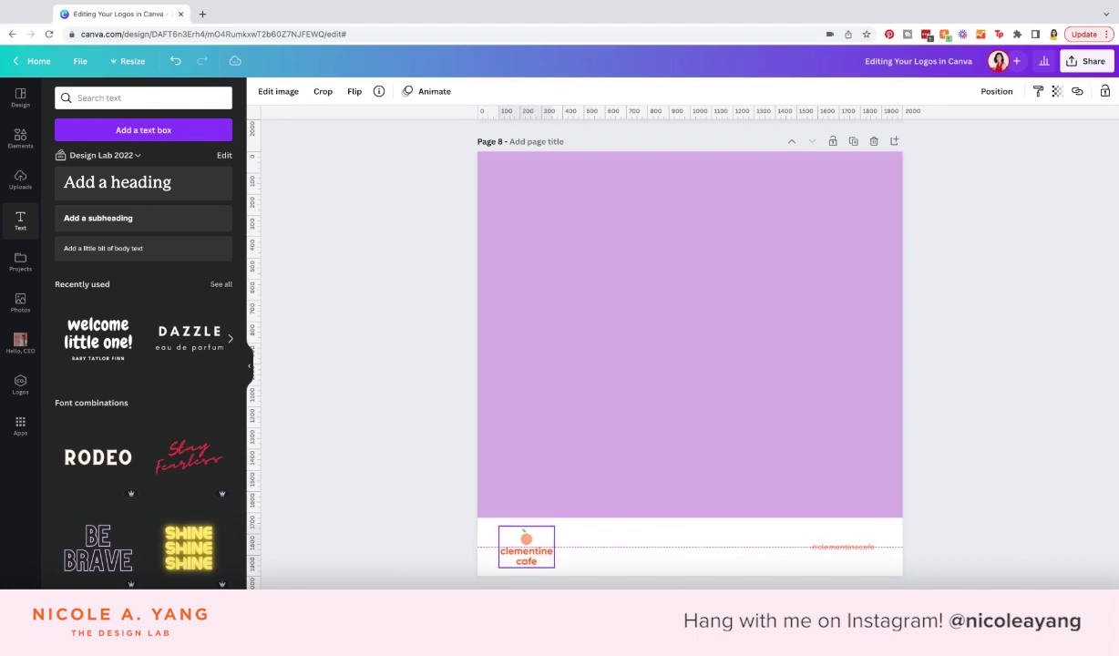
click(428, 561)
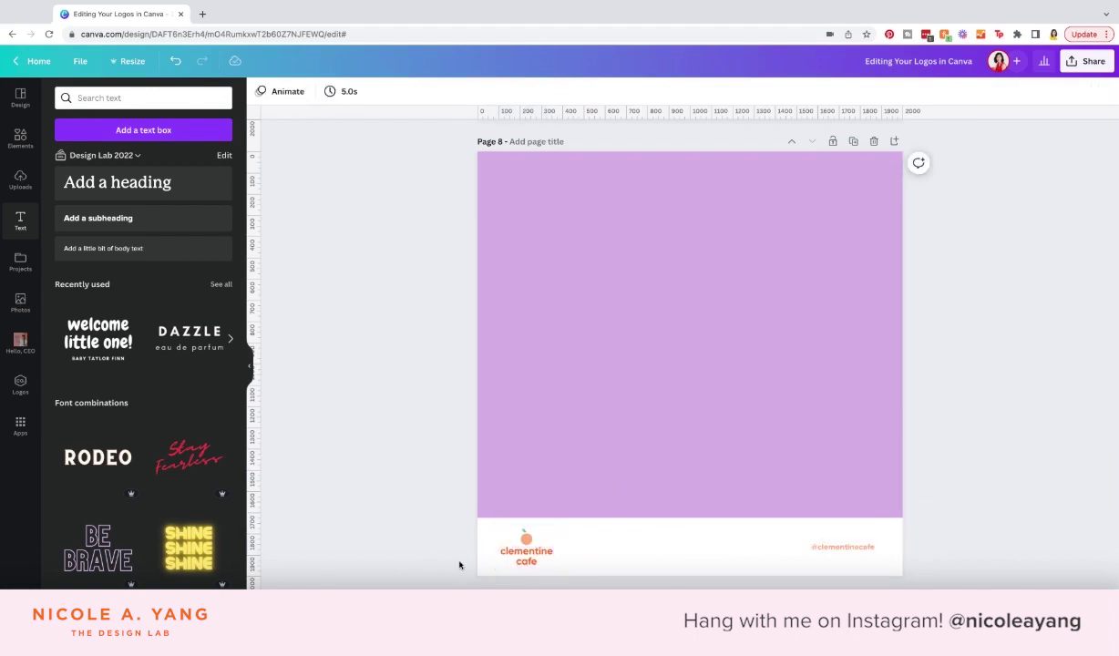
click(865, 547)
click(433, 91)
click(66, 180)
click(970, 558)
scroll(1030, 489, up, 5)
scroll(1030, 490, up, 10)
scroll(1031, 489, up, 10)
scroll(1032, 488, up, 2)
scroll(1032, 488, down, 2)
scroll(1031, 488, down, 1)
scroll(1031, 489, down, 2)
scroll(1032, 488, down, 1)
scroll(1031, 489, down, 3)
scroll(1032, 488, down, 2)
scroll(1032, 489, down, 2)
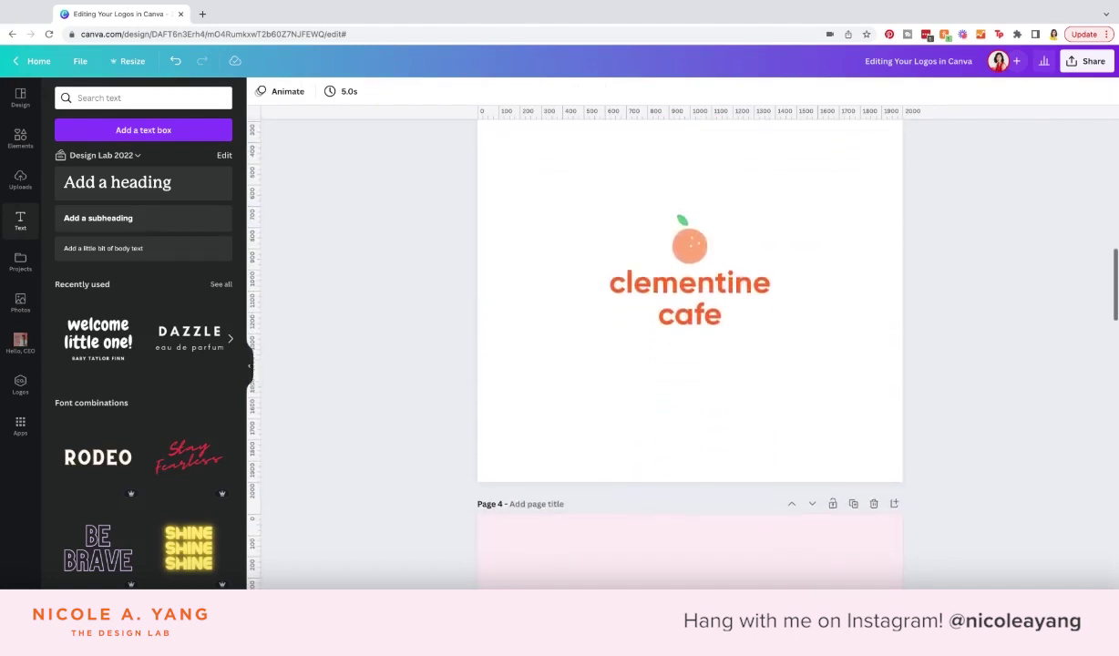
scroll(1031, 488, down, 2)
scroll(1031, 488, down, 3)
scroll(1031, 488, down, 2)
scroll(1032, 489, down, 2)
scroll(1032, 488, up, 1)
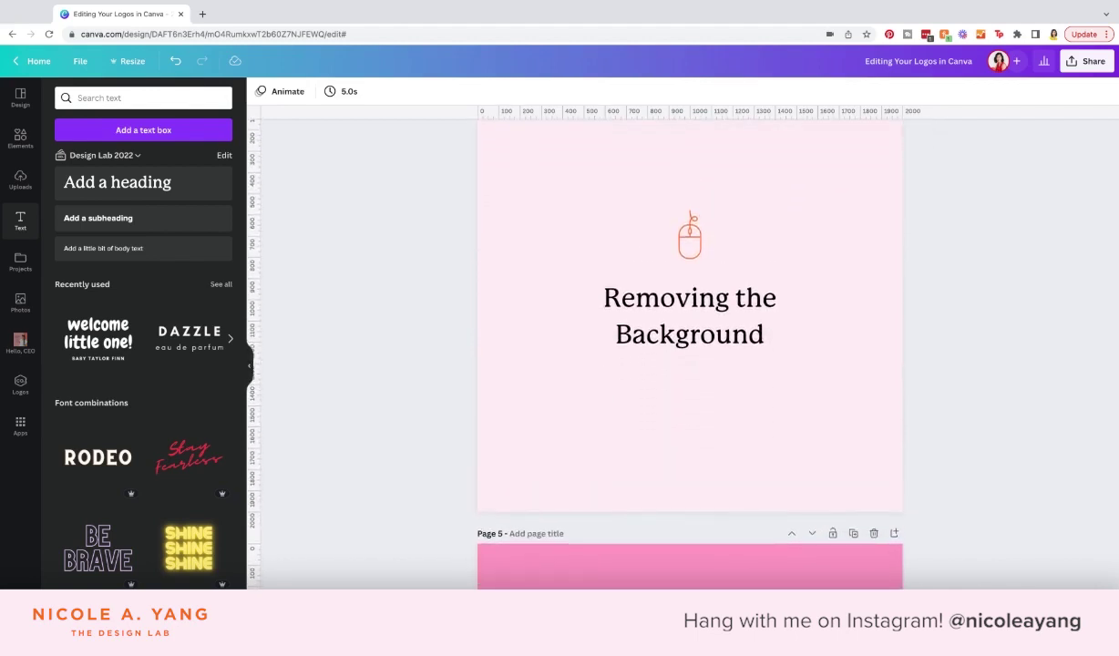
scroll(1031, 489, down, 3)
scroll(1031, 489, down, 3)
scroll(1032, 488, down, 4)
scroll(1031, 488, down, 3)
scroll(1032, 488, down, 5)
scroll(1032, 488, down, 2)
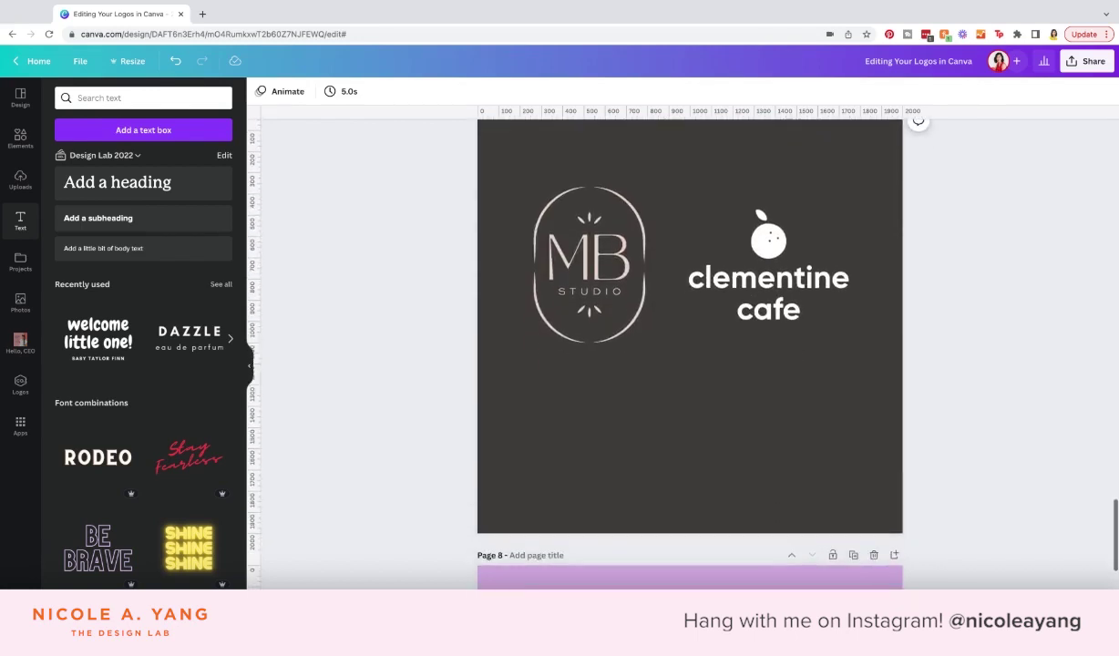
scroll(1032, 489, down, 1)
scroll(1031, 488, down, 2)
scroll(1032, 488, down, 2)
click(699, 570)
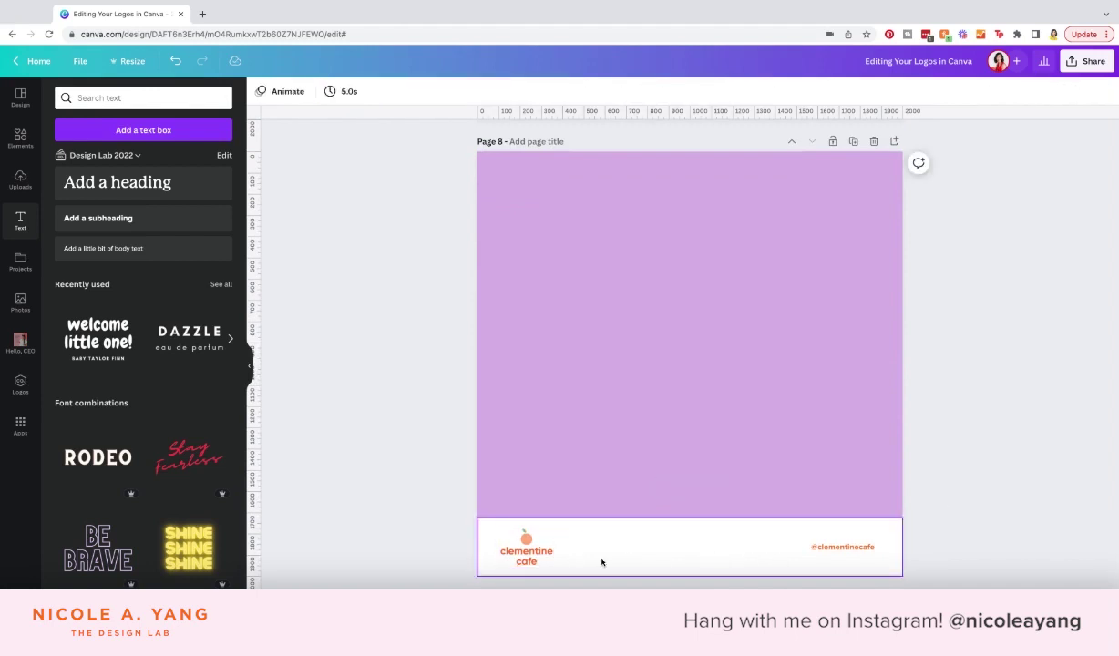
click(395, 512)
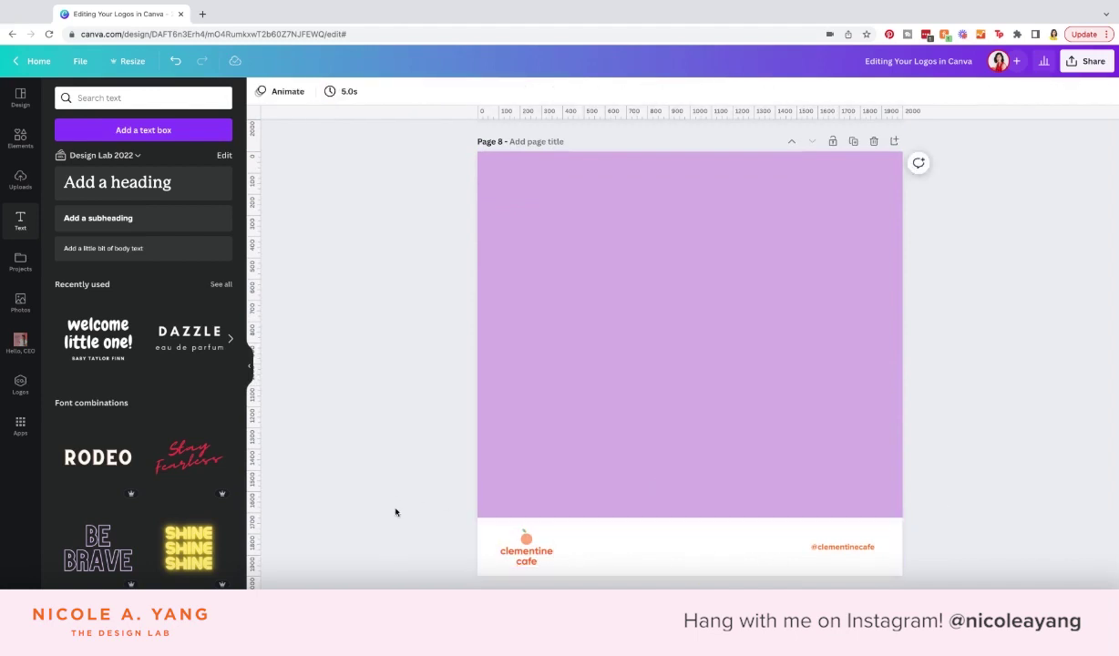